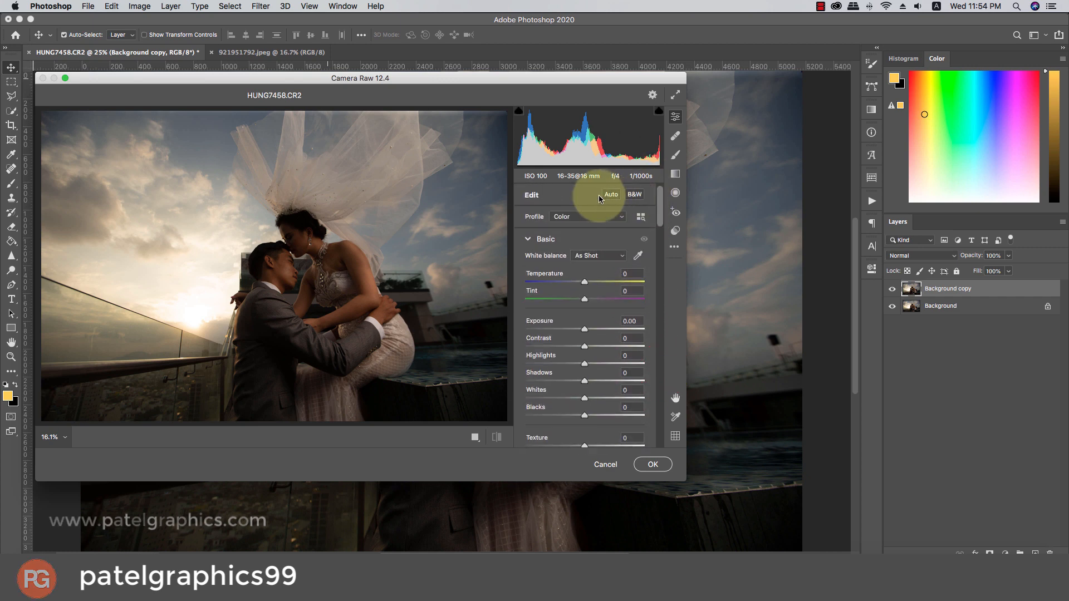
- Apply automatic tone adjustments to the wedding photo, then raise Shadows to +63 and Whites to +22
left_click(614, 191)
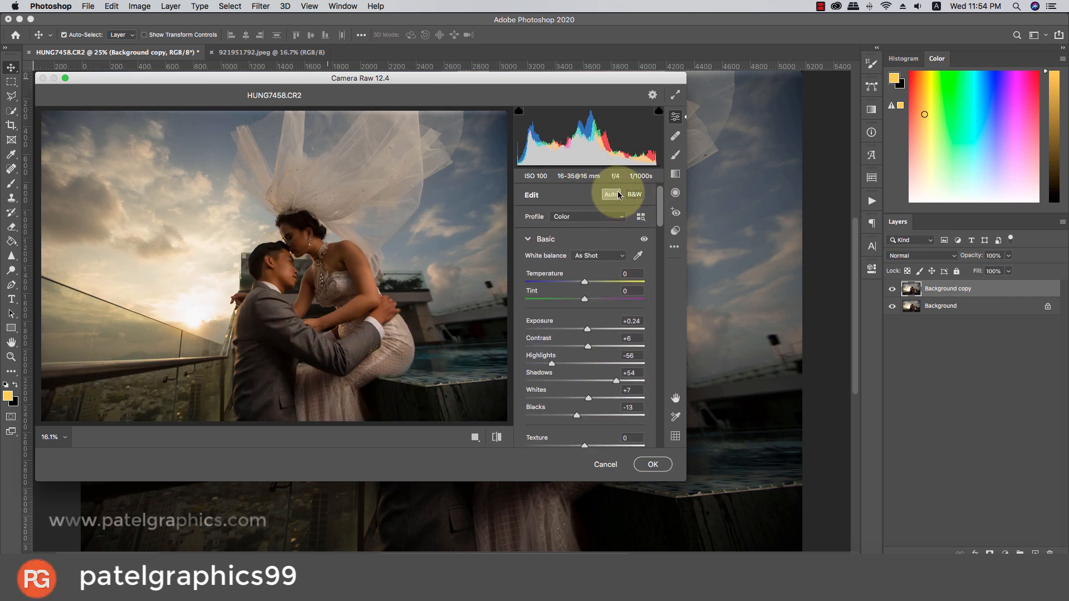
scroll(596, 340, "down", 2)
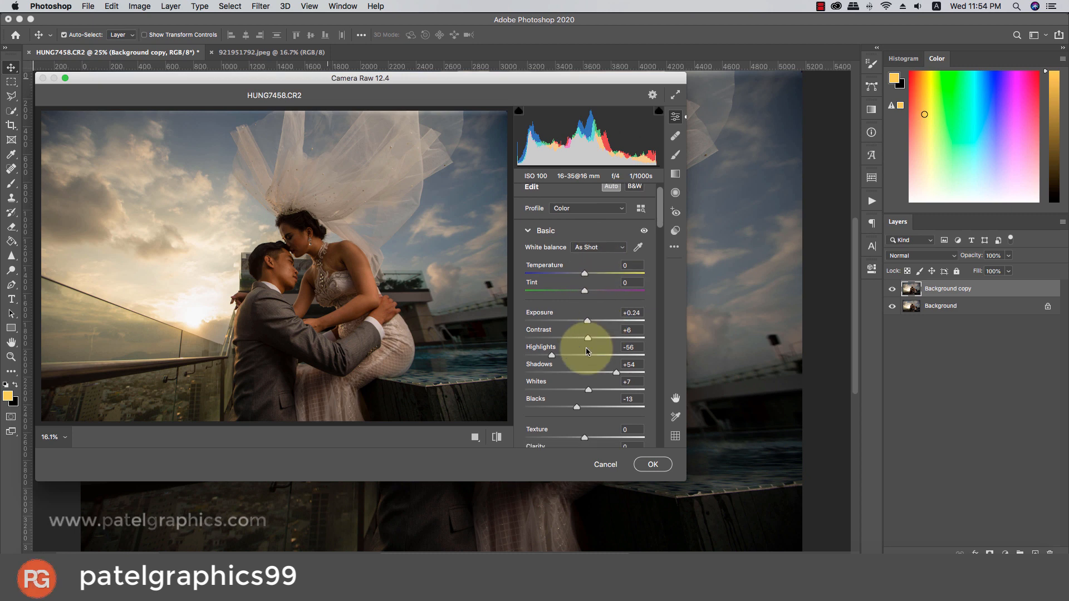
scroll(574, 356, "down", 1)
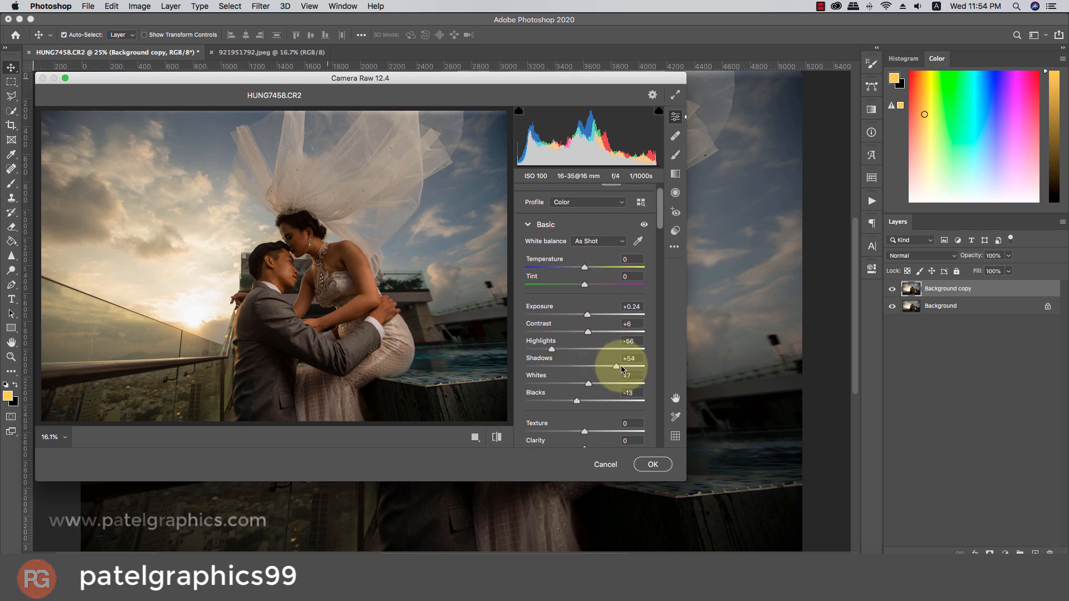
scroll(612, 363, "down", 2)
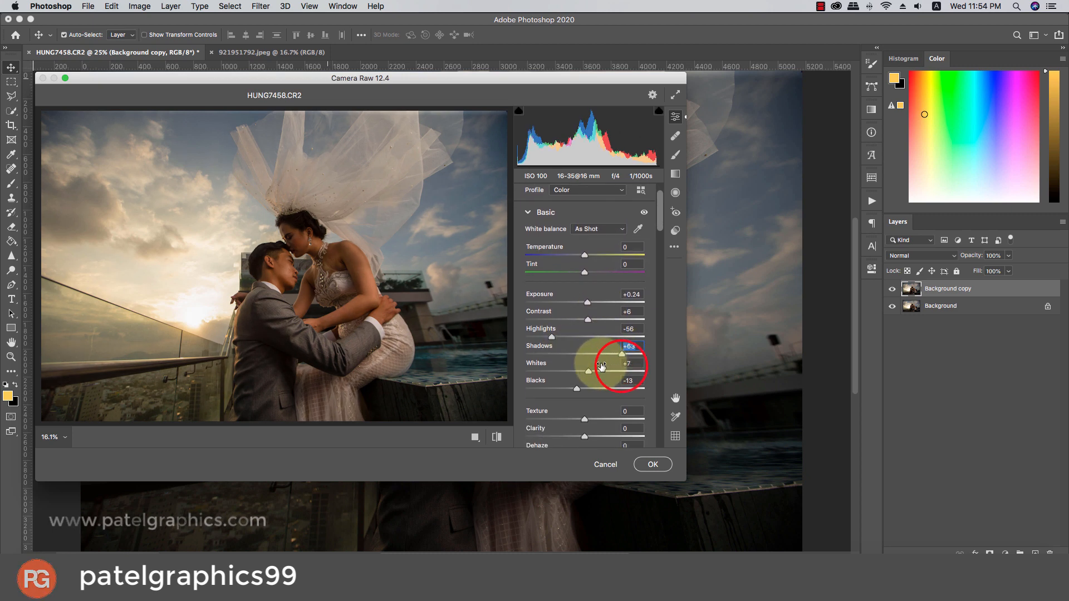
left_click(597, 366)
scroll(596, 366, "down", 2)
scroll(597, 367, "down", 3)
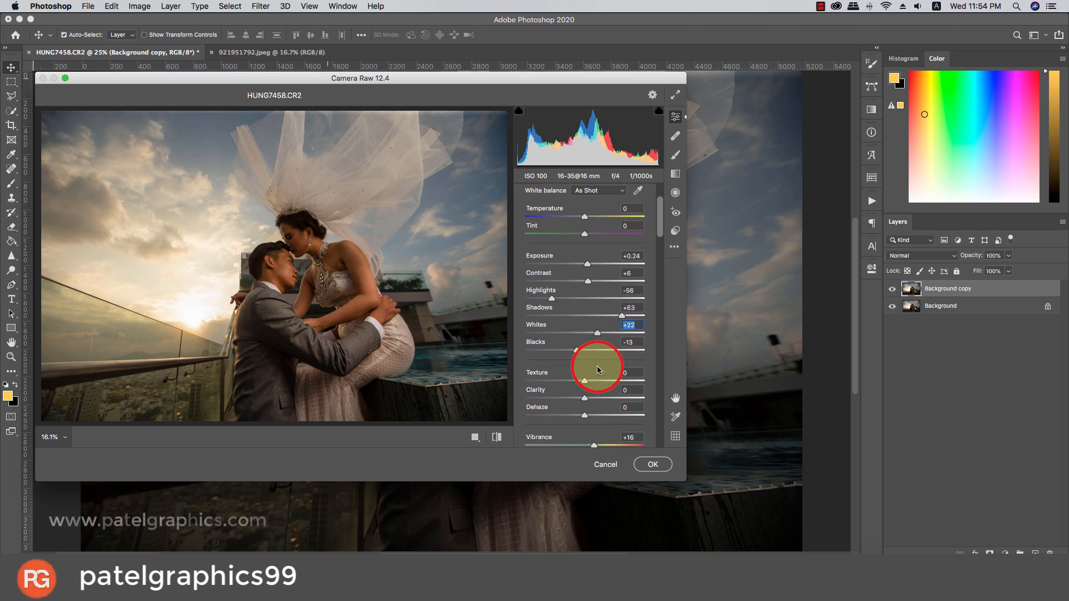
- Set Clarity to +13 and Vibrance to +34 in the Basic adjustments
scroll(593, 379, "down", 2)
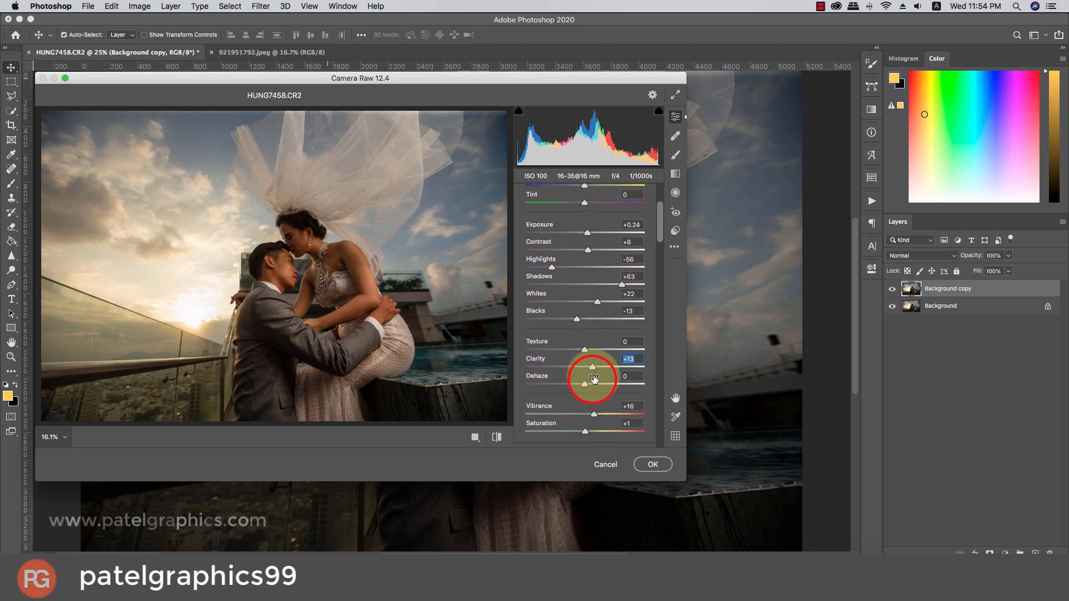
left_click(606, 401)
scroll(602, 399, "down", 2)
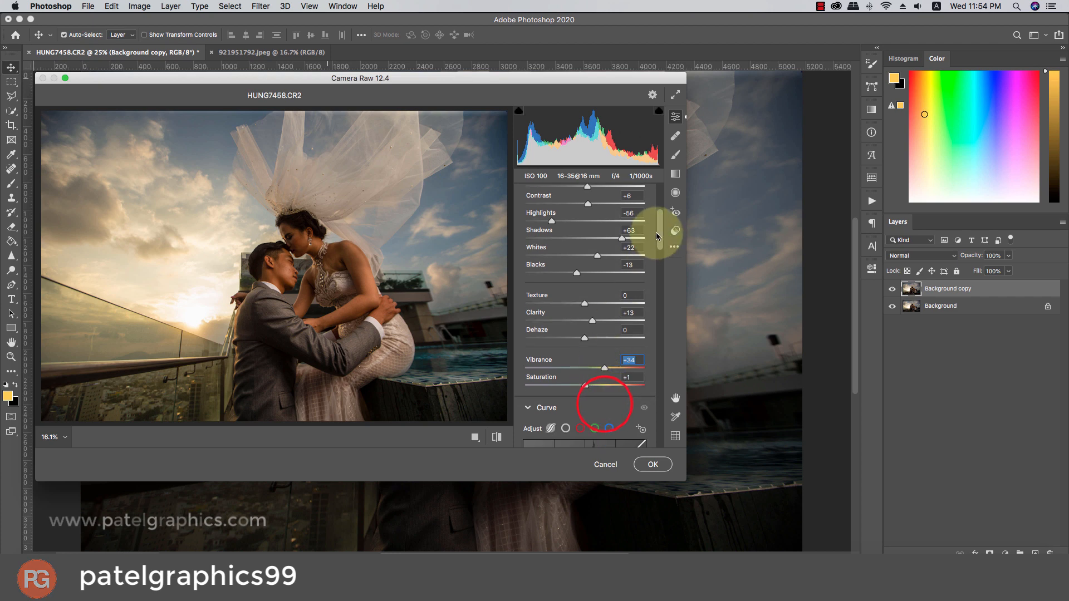
- Set Calibration to Blue hue -30, saturation +21; Green hue +25, saturation -26; Red hue +19, saturation -29
left_click_drag(658, 232, 655, 443)
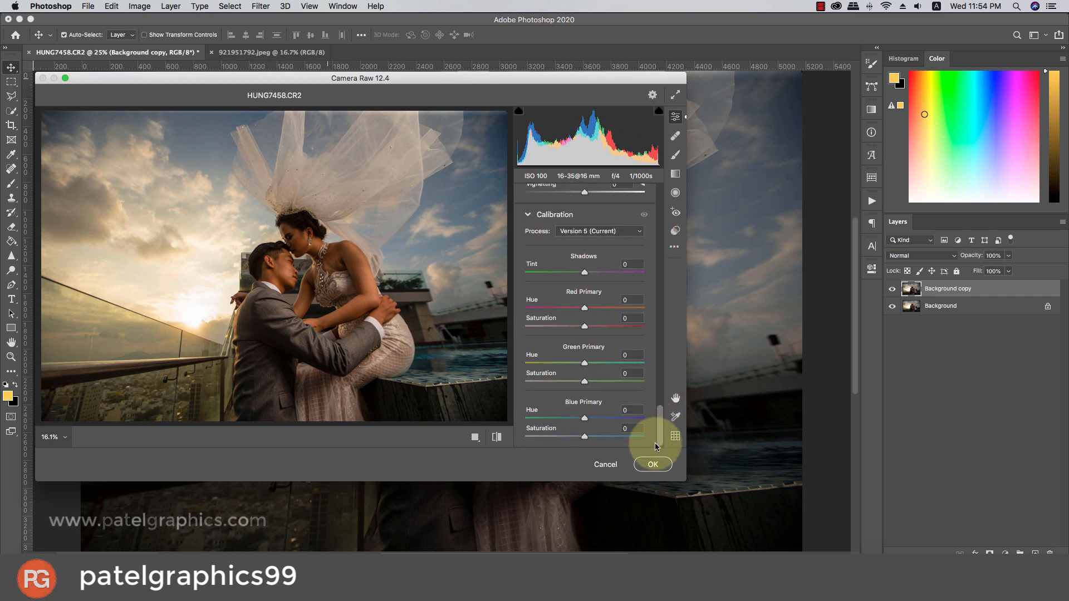
left_click(597, 436)
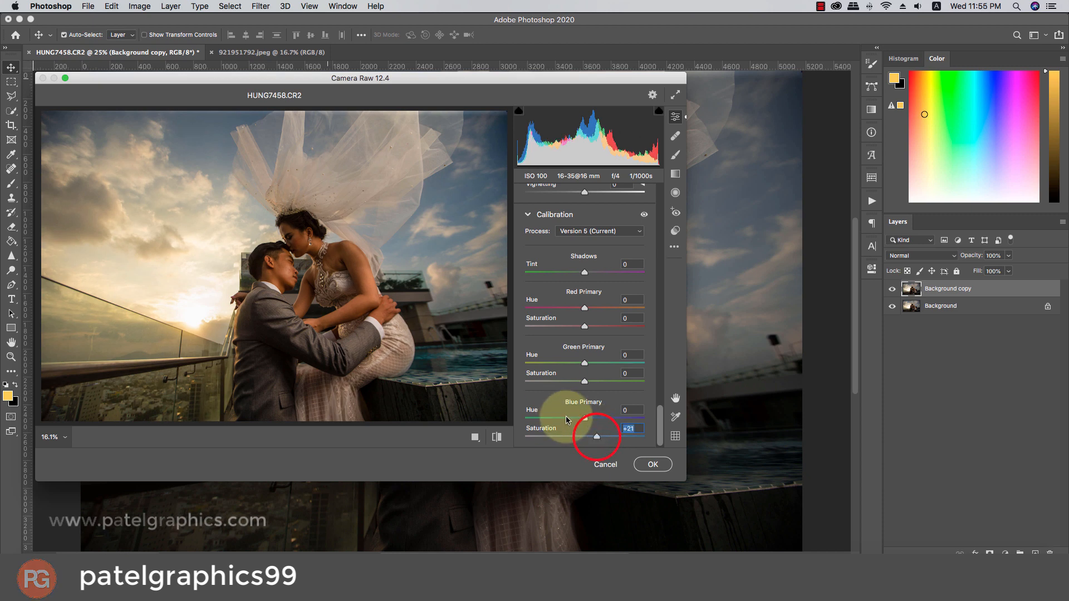
left_click(569, 382)
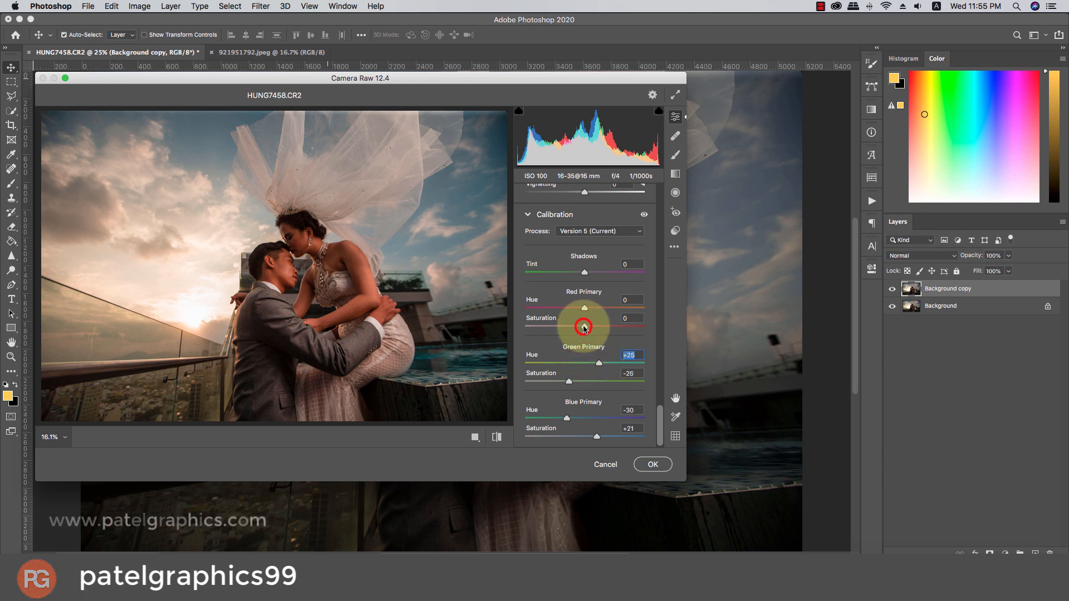
left_click_drag(584, 327, 571, 327)
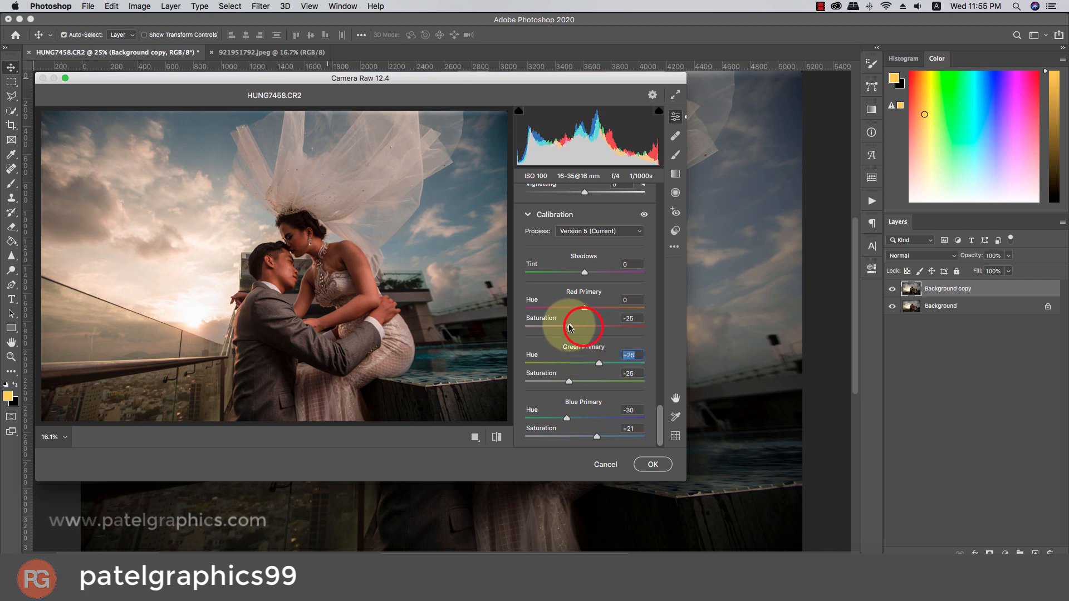
left_click(595, 309)
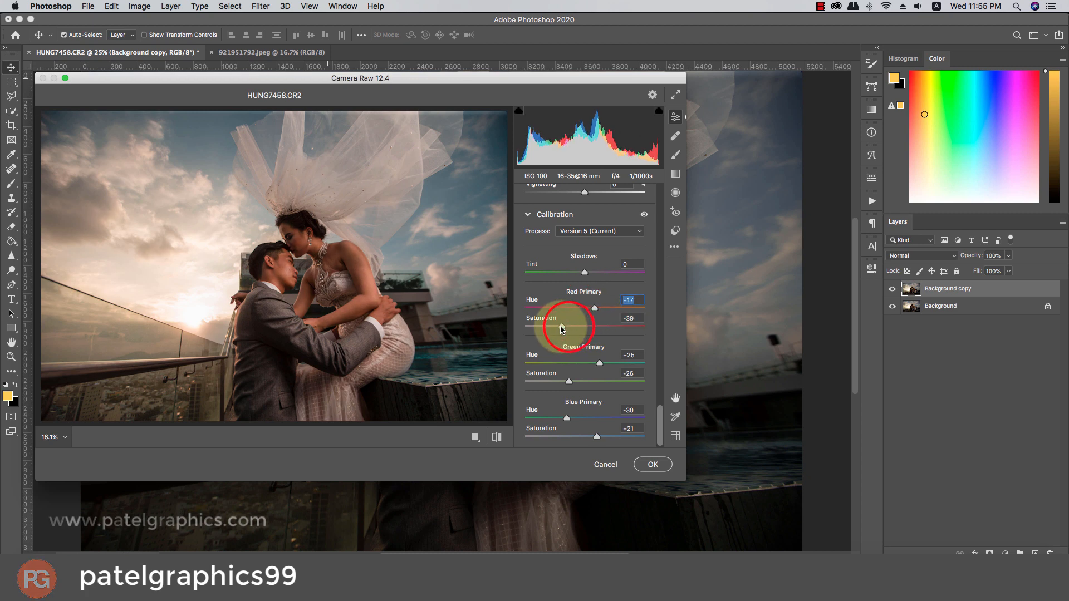
left_click_drag(565, 328, 567, 328)
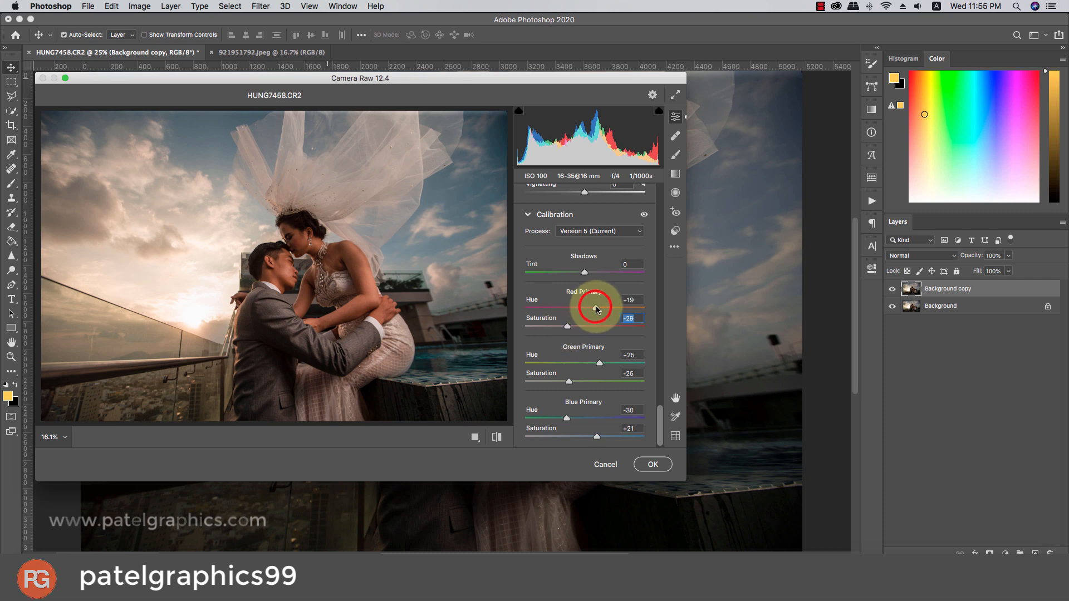
- Darken the photo's edges slightly by setting Vignetting to -8 in the Effects adjustments
scroll(595, 309, "up", 3)
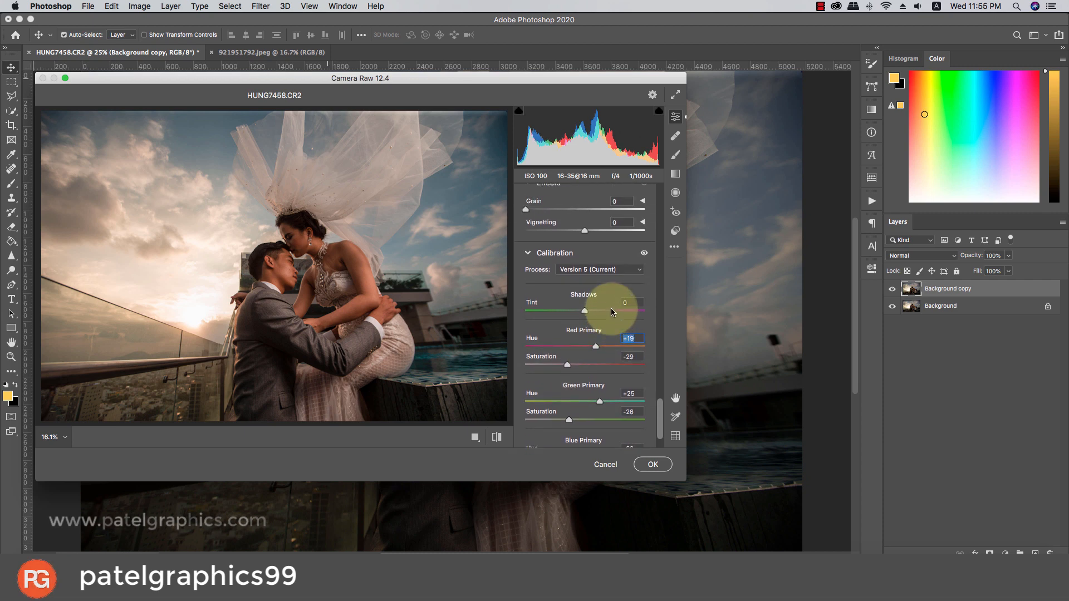
left_click_drag(580, 230, 576, 231)
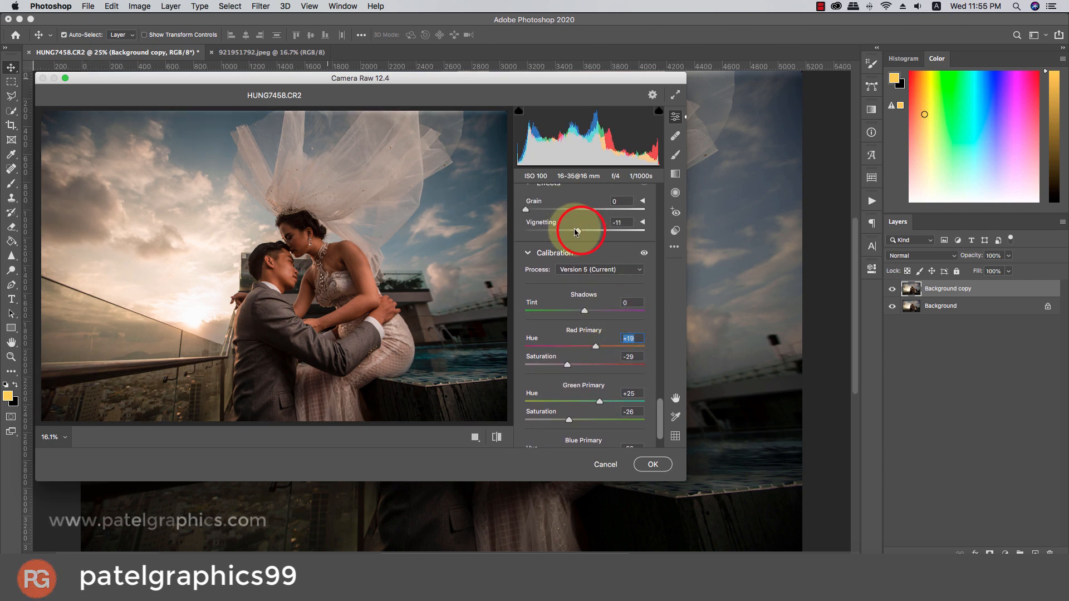
scroll(640, 290, "up", 2)
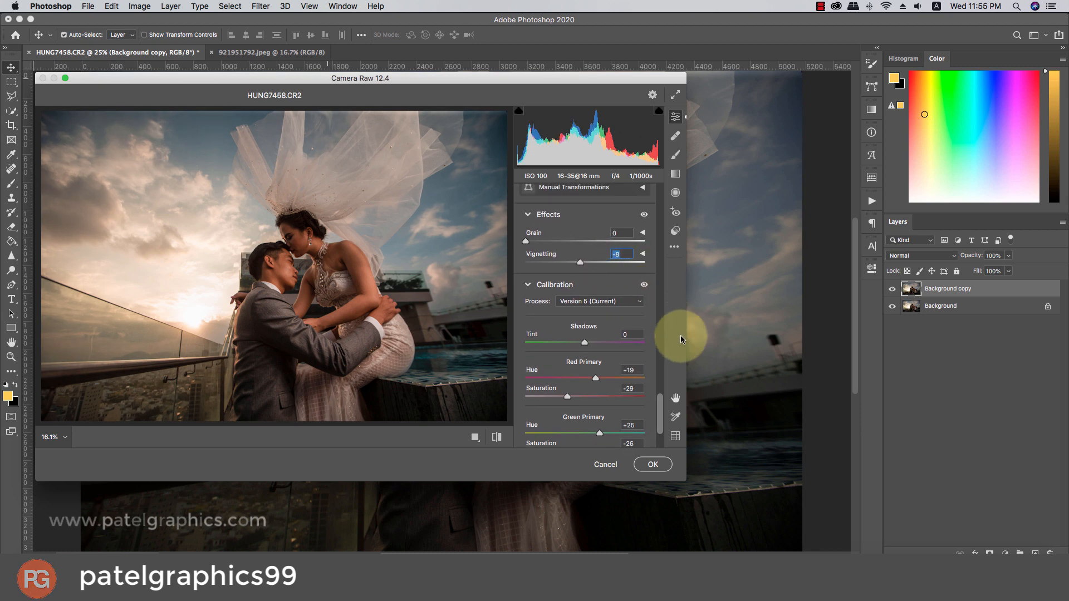
- Adjust the parametric tone curve to Highlights +24, Lights +2, Darks +18 and Shadows +22
left_click_drag(663, 410, 650, 272)
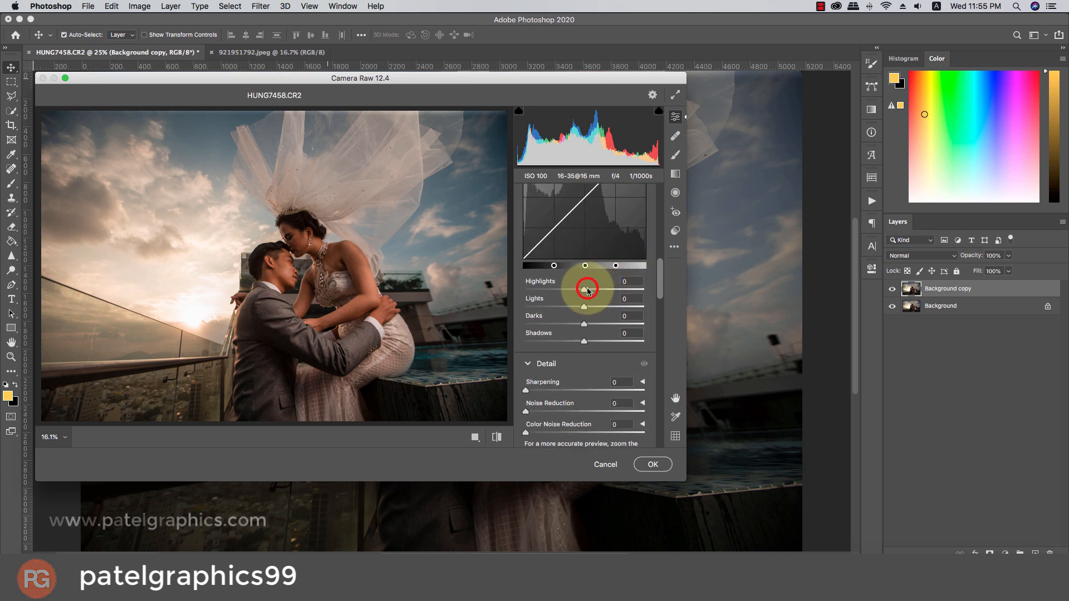
left_click_drag(588, 289, 597, 341)
scroll(597, 340, "up", 1)
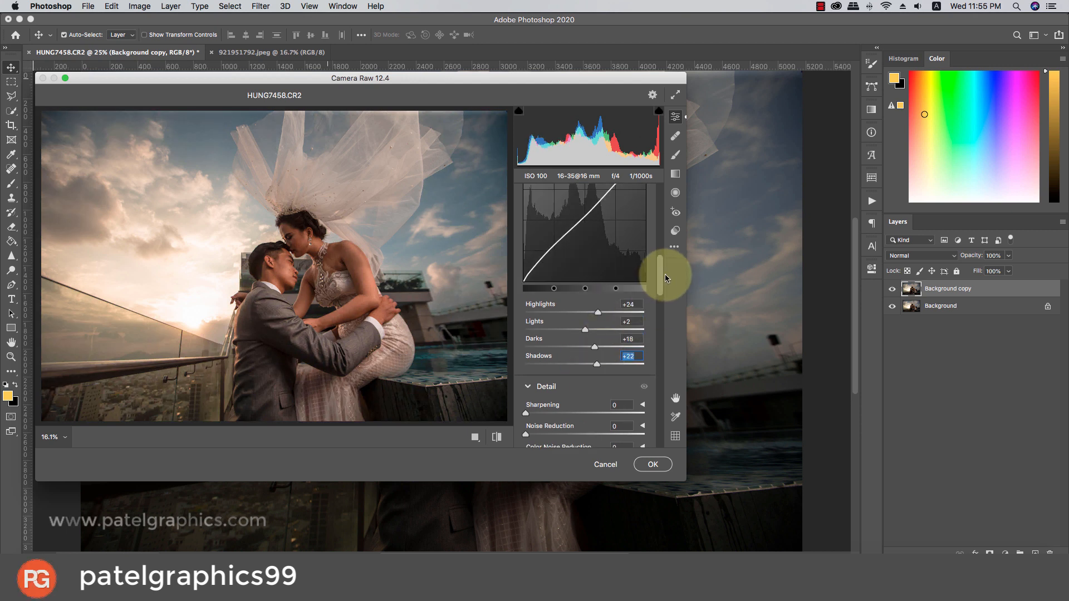
- Cool the photo by setting Temperature to -19 and apply the Camera Raw adjustments to the Background copy layer
left_click_drag(665, 277, 656, 203)
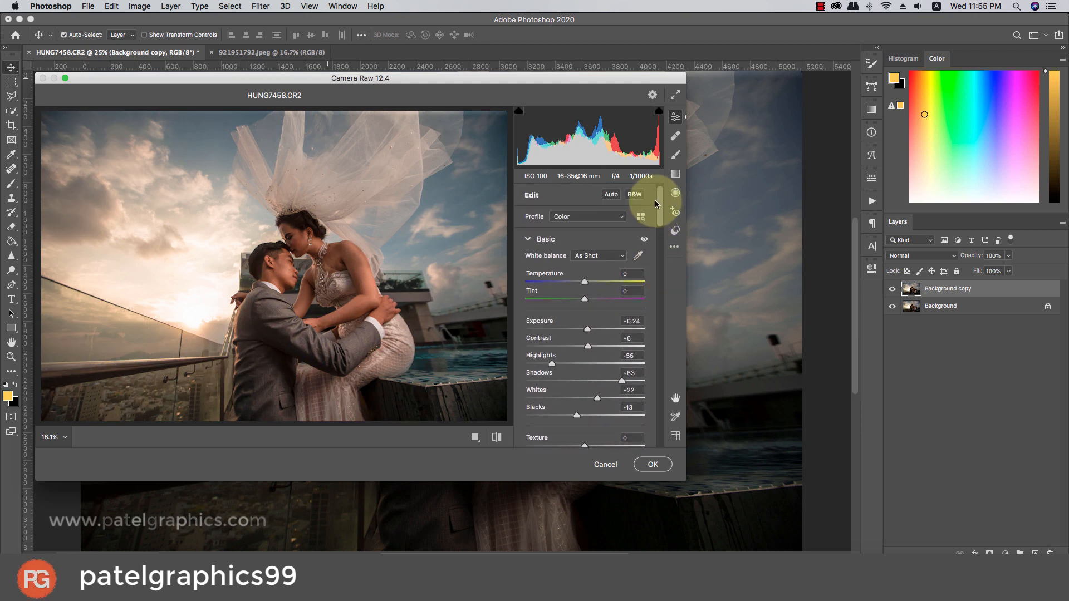
left_click_drag(584, 283, 579, 283)
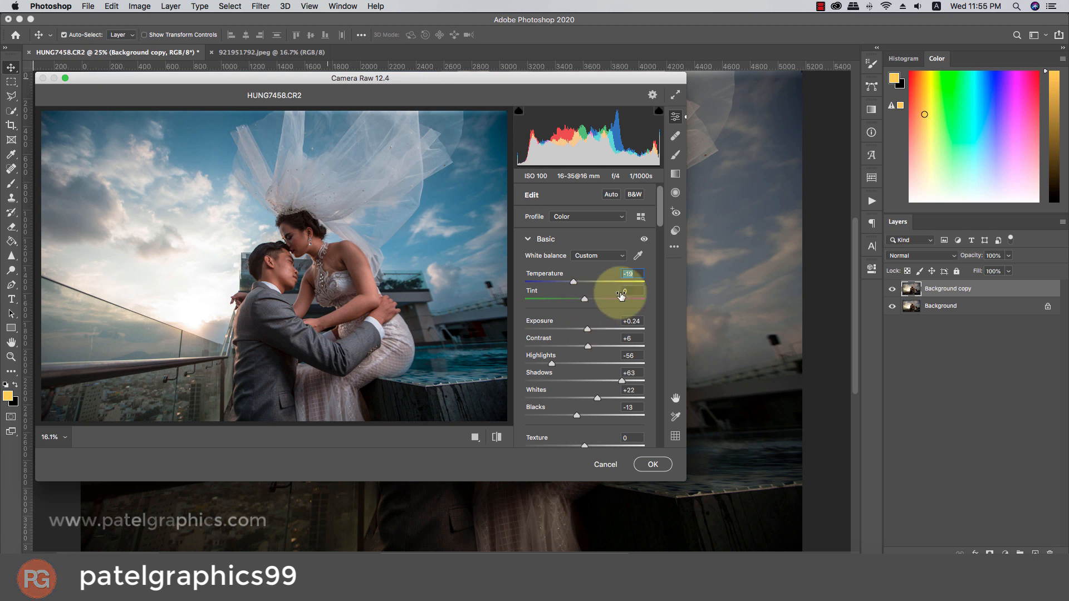
left_click(649, 465)
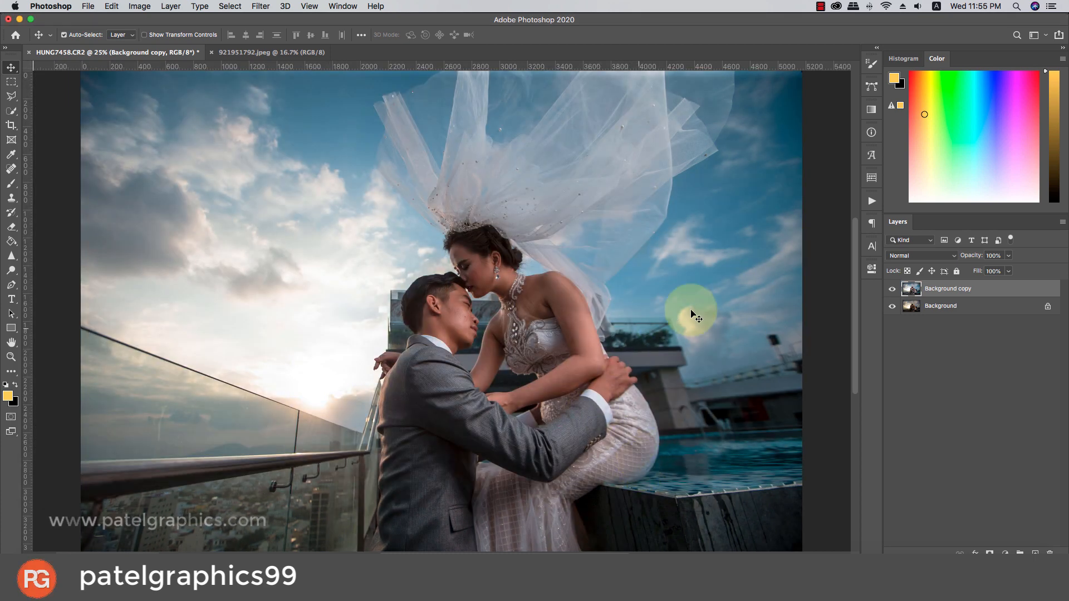
scroll(647, 316, "down", 5)
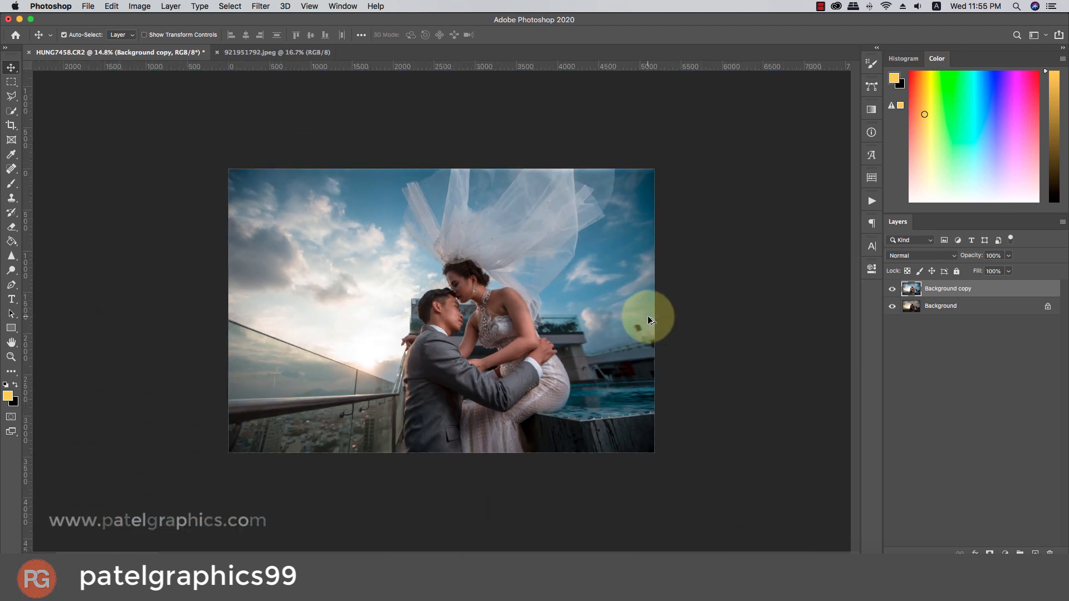
scroll(648, 316, "up", 3)
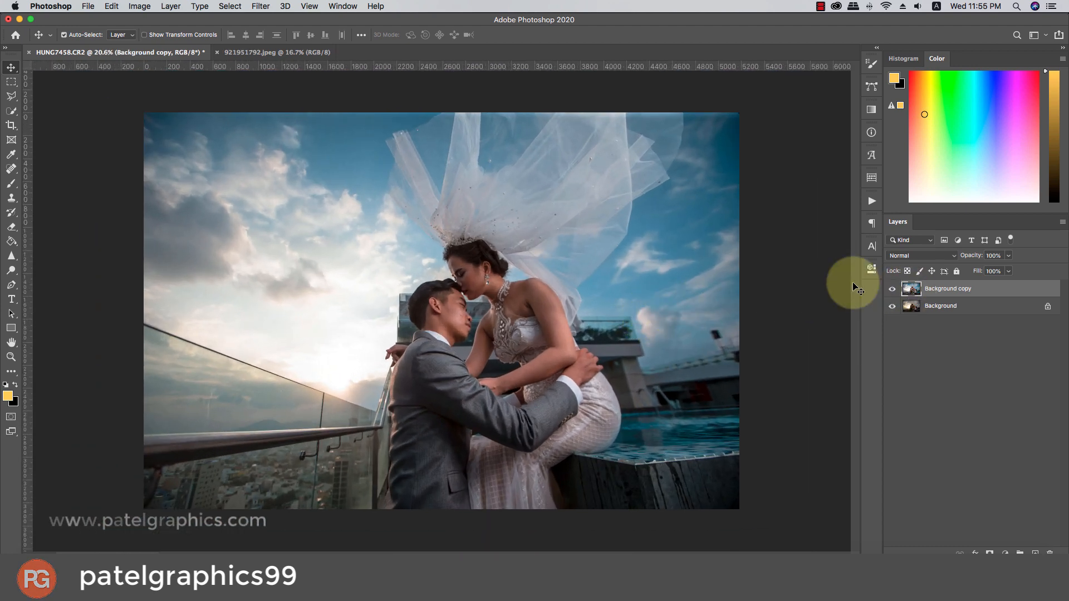
- Duplicate the background layer in 921951792.jpeg, copy the sky image and paste it into HUNG7458.CR2
left_click(245, 51)
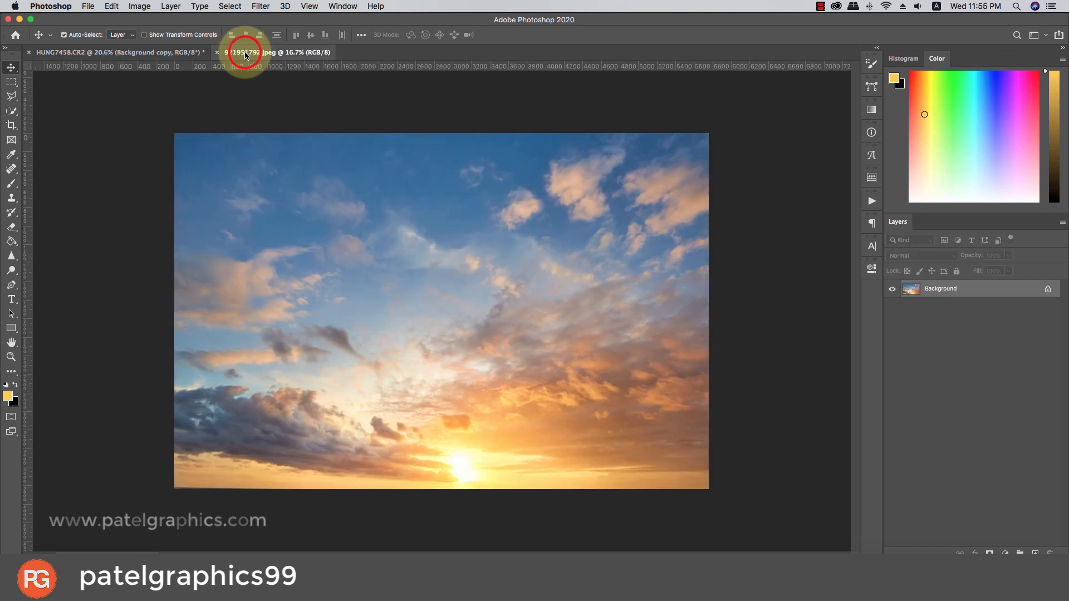
key("super+j")
key("super+c")
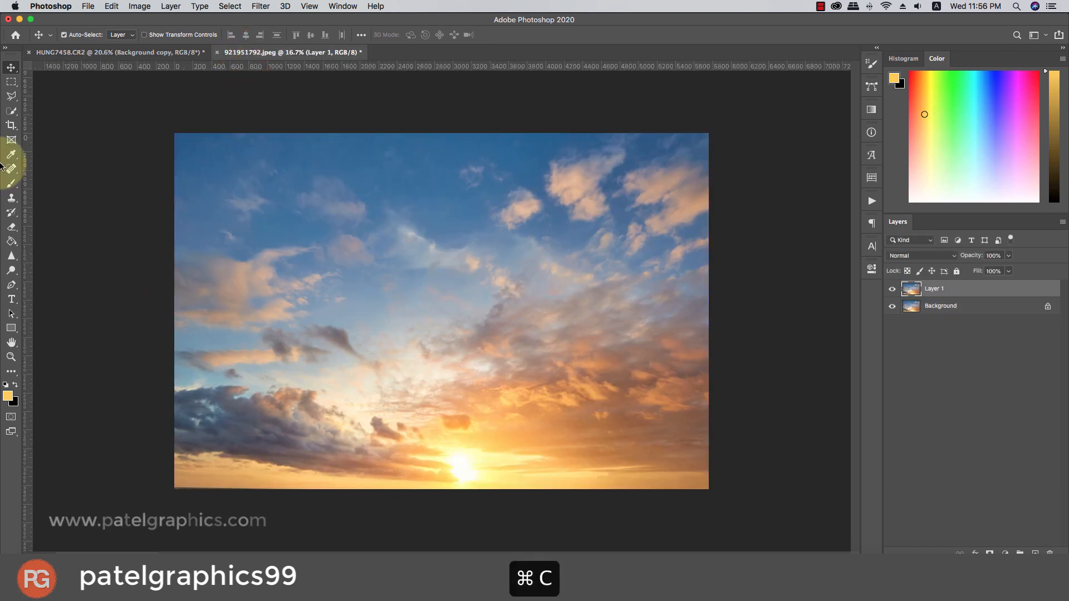
left_click(140, 56)
key("super+v")
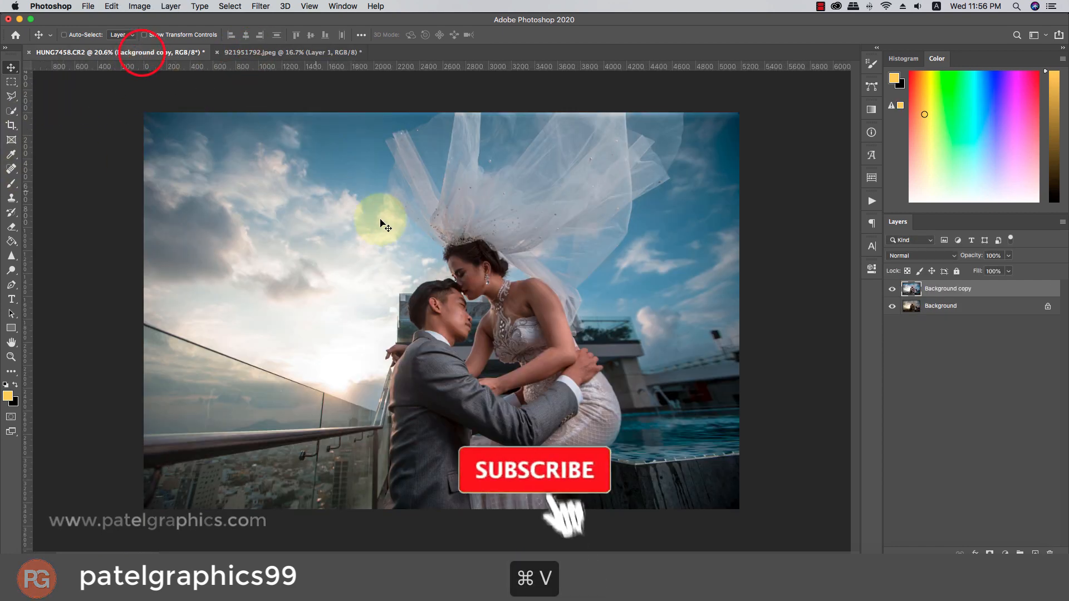
- Free-transform the pasted sky layer, moving it up over the upper part of the photo and flipping it horizontally
key("super+t")
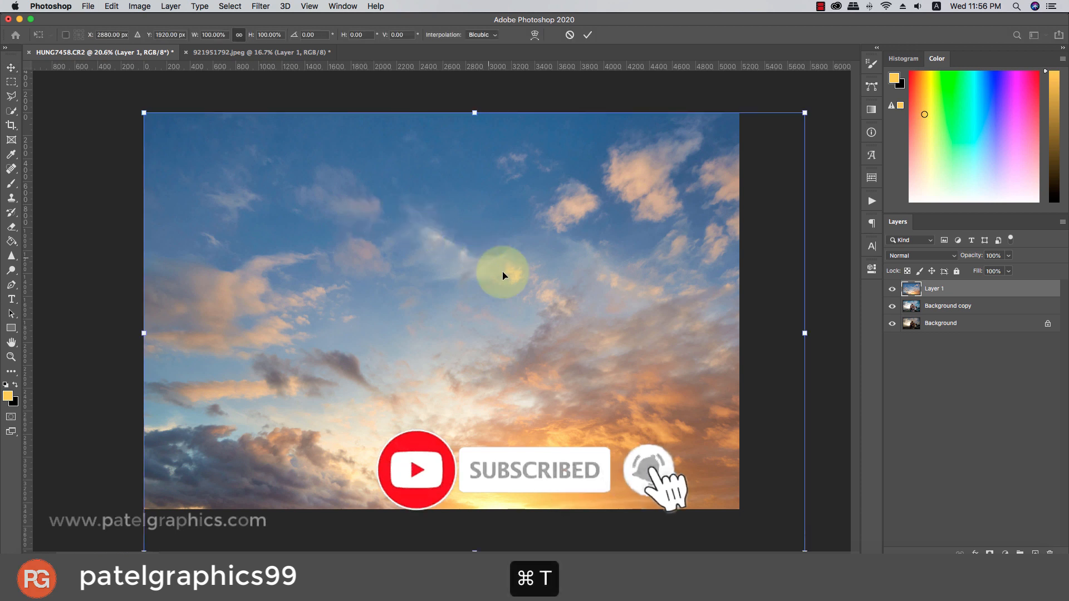
left_click_drag(521, 331, 490, 228)
key("super+z")
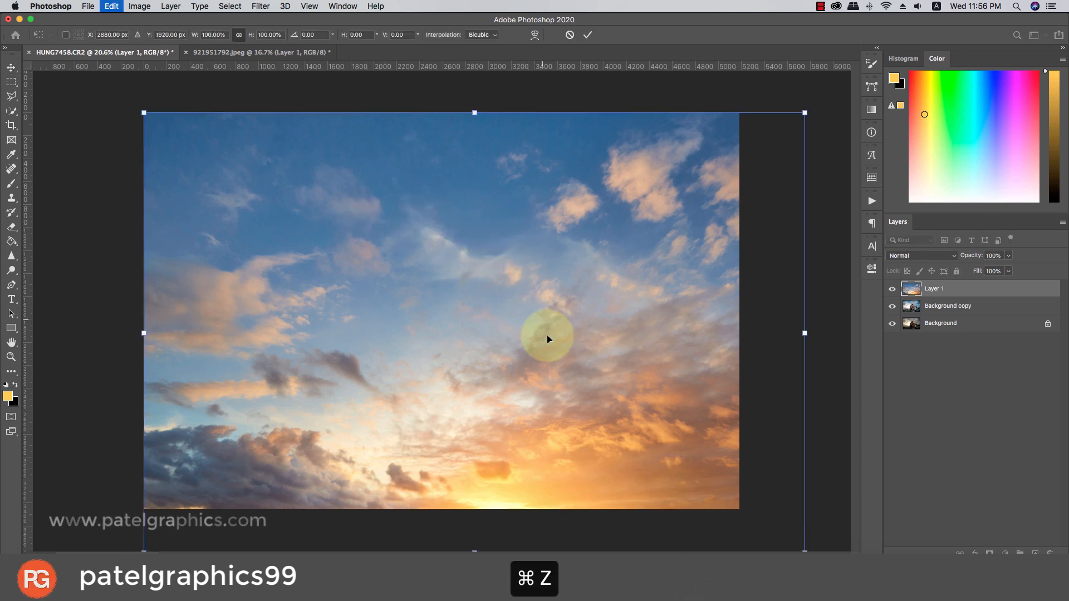
left_click_drag(551, 368, 461, 221)
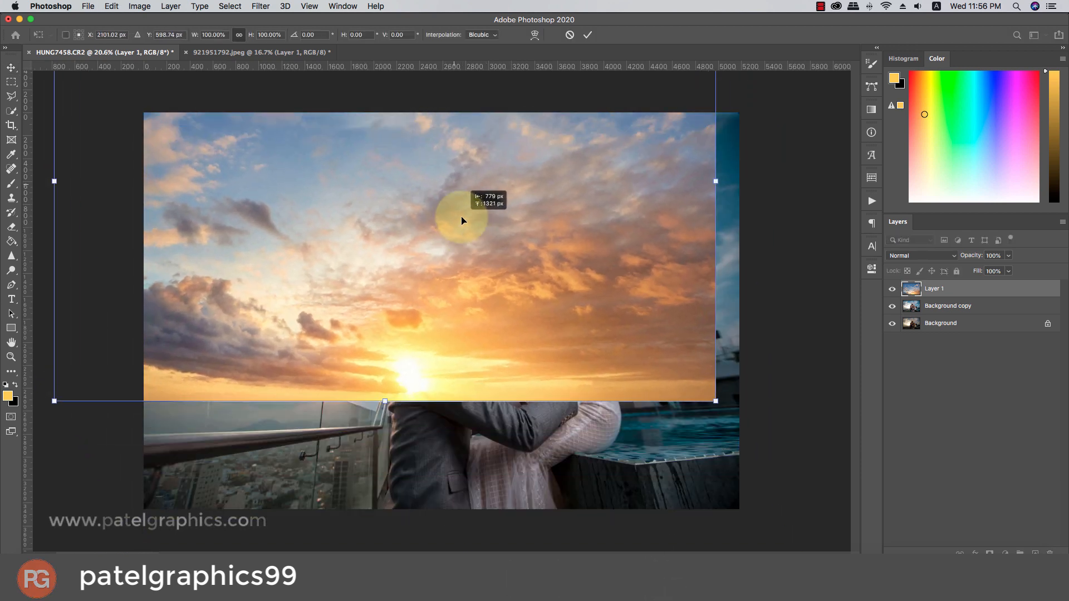
key("super+t")
right_click(459, 234)
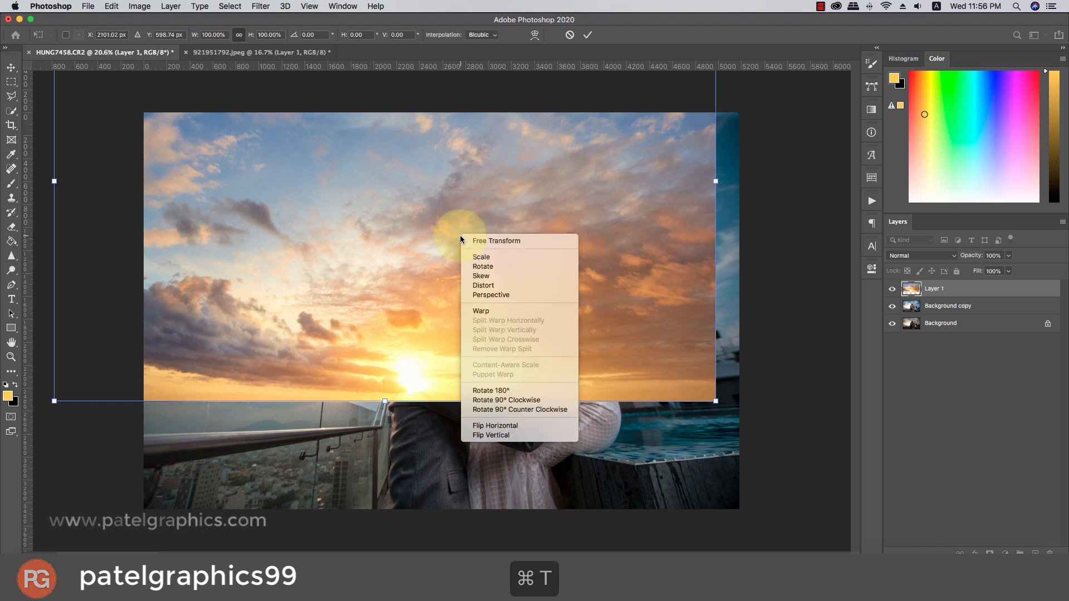
left_click(484, 425)
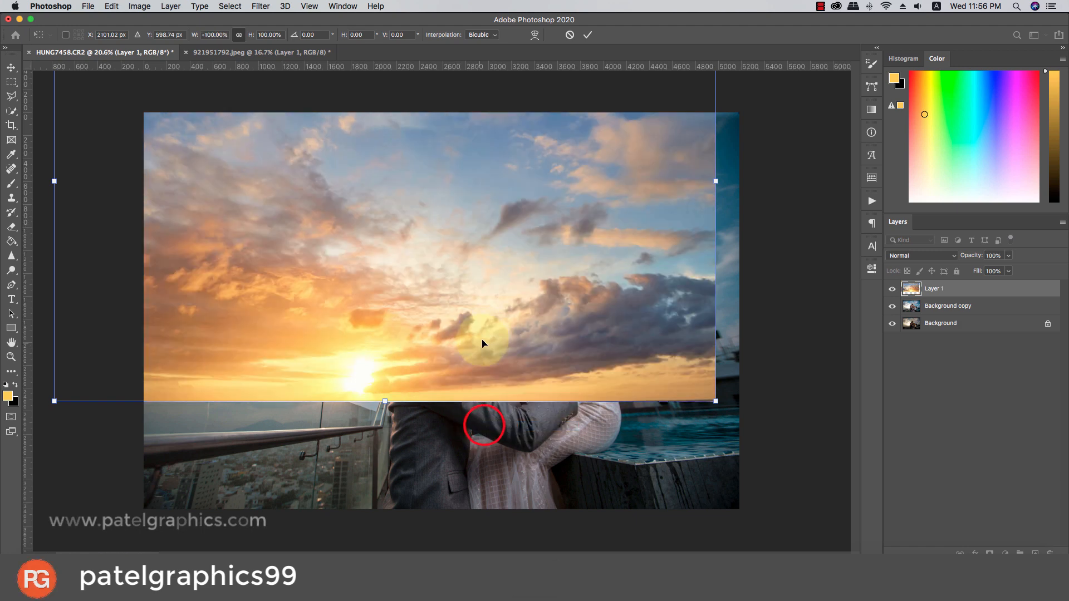
- Lower the sky slightly, stretch its width to about 104.94% to reach the photo's right edge, and commit the transform
mouse_move(461, 357)
left_mouse_down()
mouse_move(461, 271)
mouse_move(453, 374)
left_mouse_up()
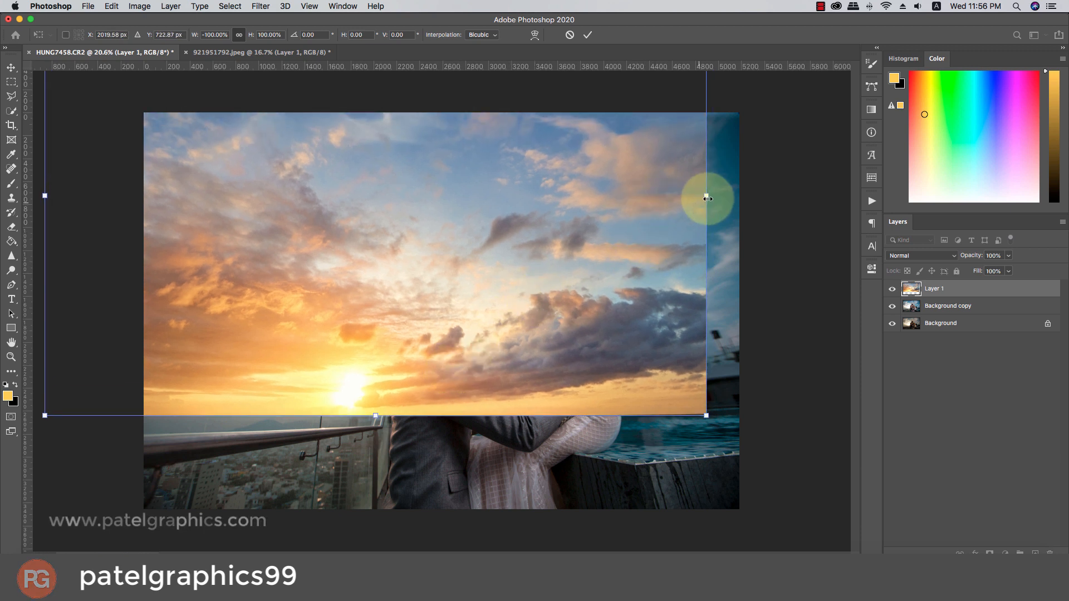
left_click_drag(708, 195, 744, 191)
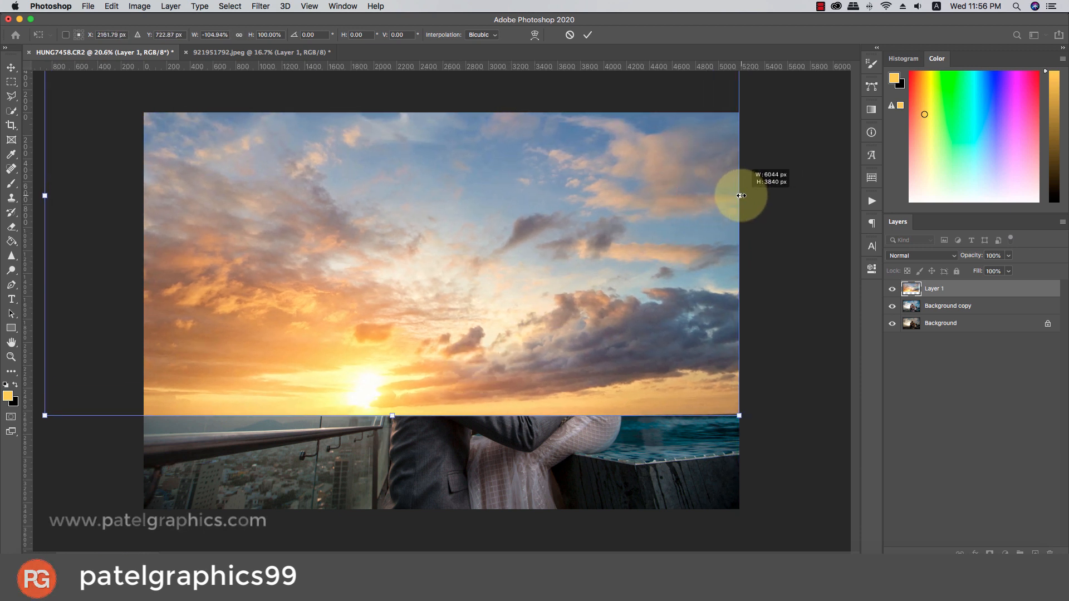
key("super+minus")
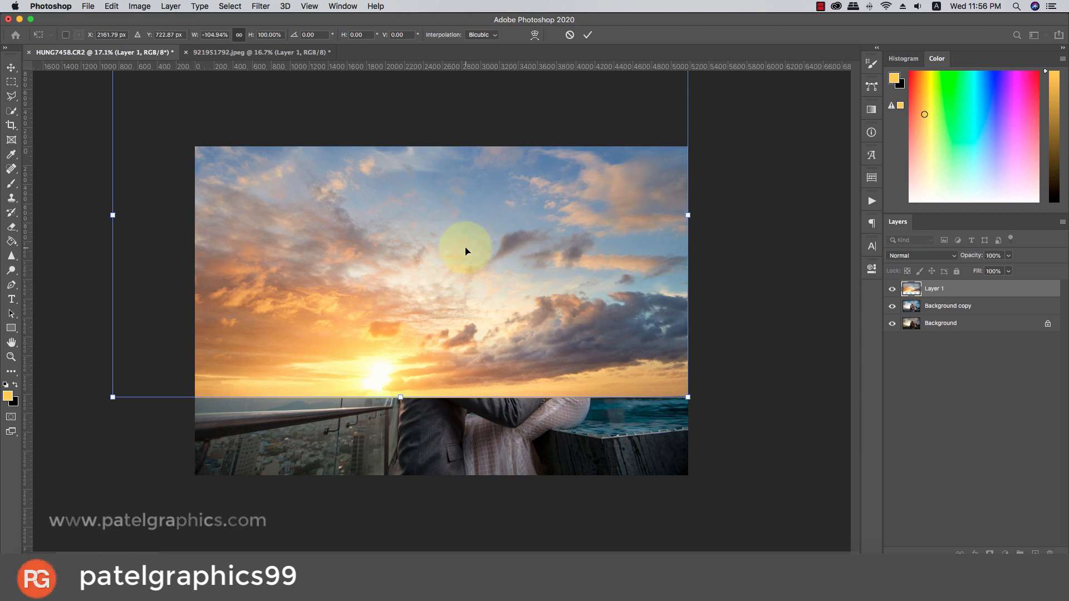
key("Return")
- Set the sky layer's blend mode to Multiply and flip the layer horizontally with Free Transform
left_click(927, 256)
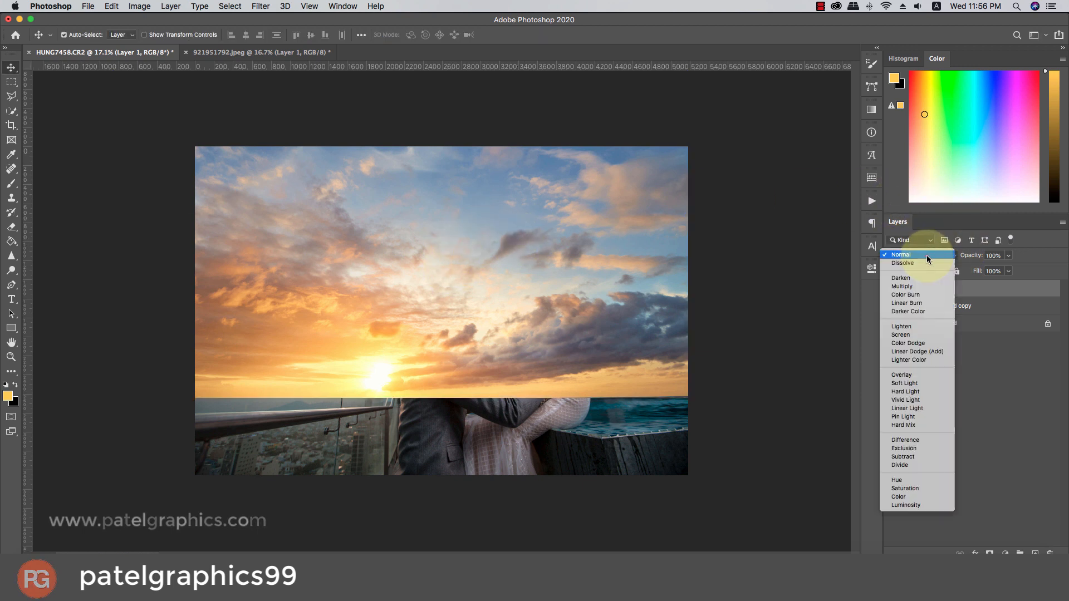
left_click(903, 286)
key("super+t")
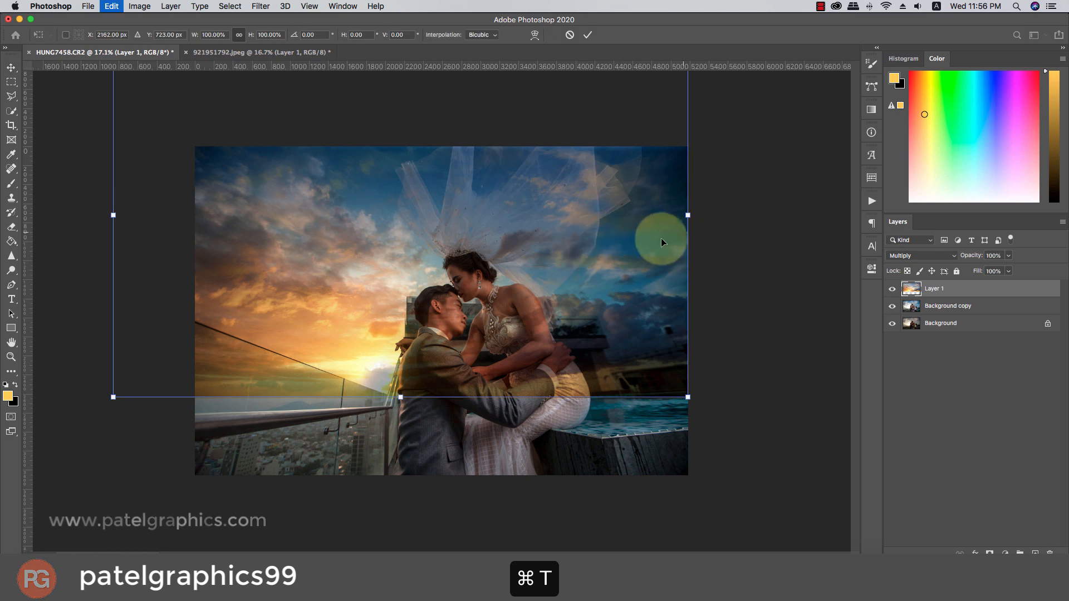
right_click(659, 238)
left_click(701, 428)
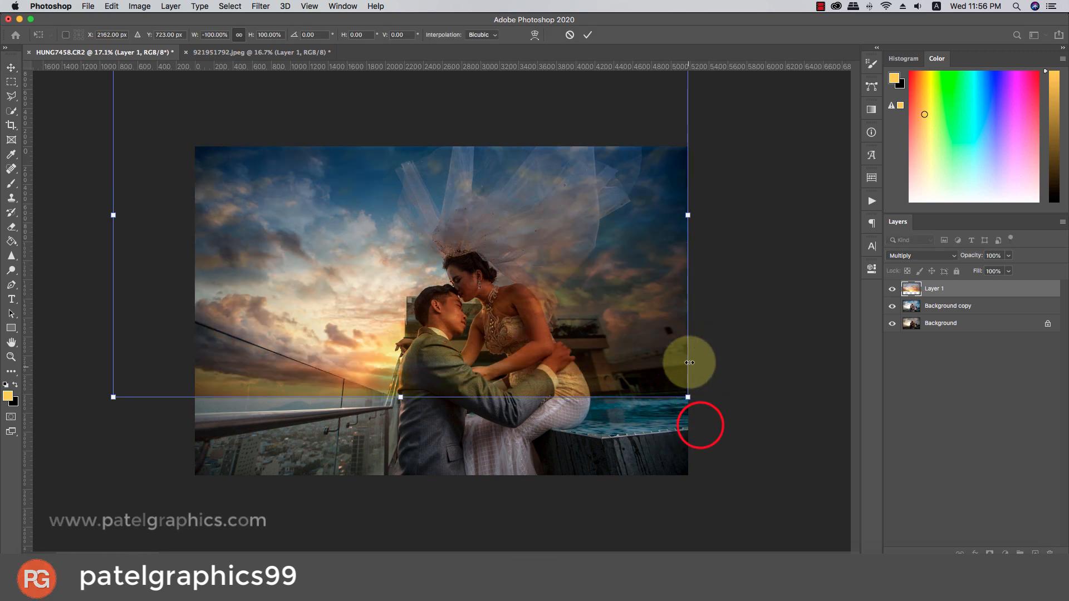
- Reposition the sky at the photo's right edge, stretch its width to about 124.72% past the left edge, and commit the transform
left_click_drag(642, 343, 561, 348)
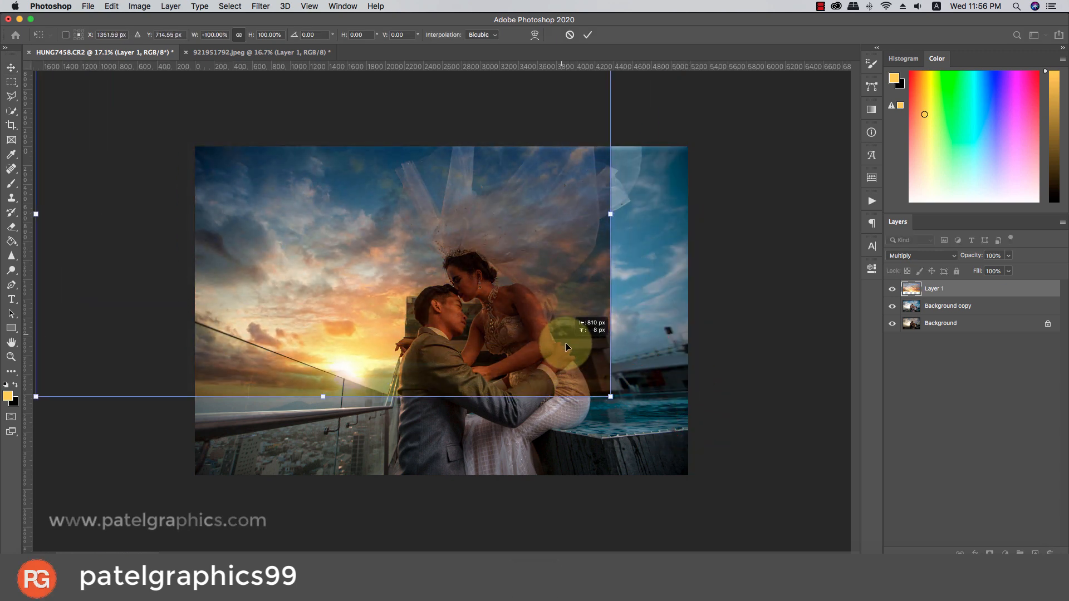
left_click_drag(606, 224, 641, 255)
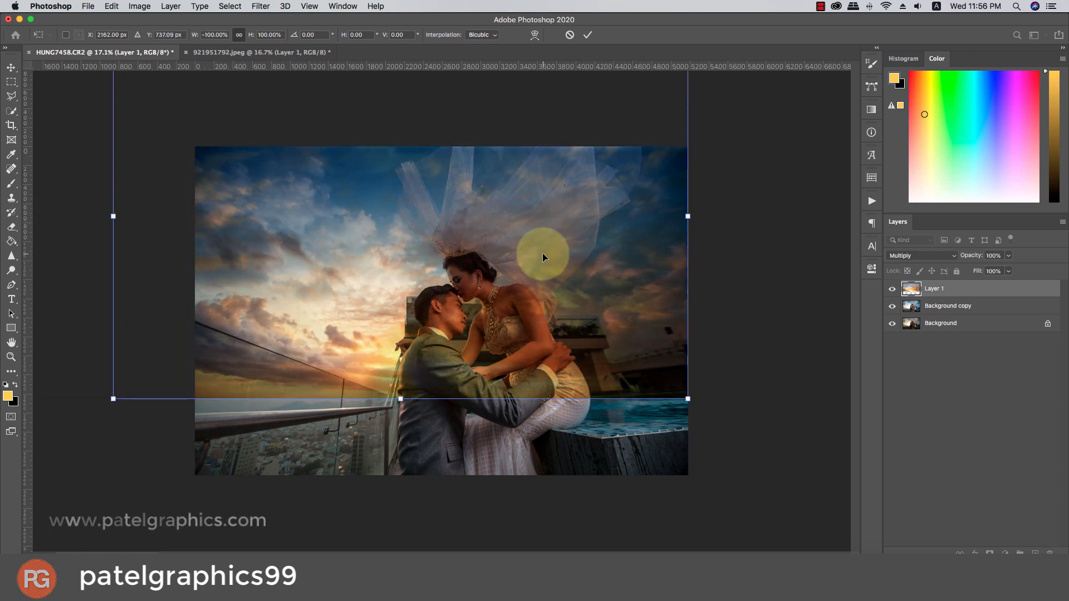
left_click_drag(112, 217, 3, 226)
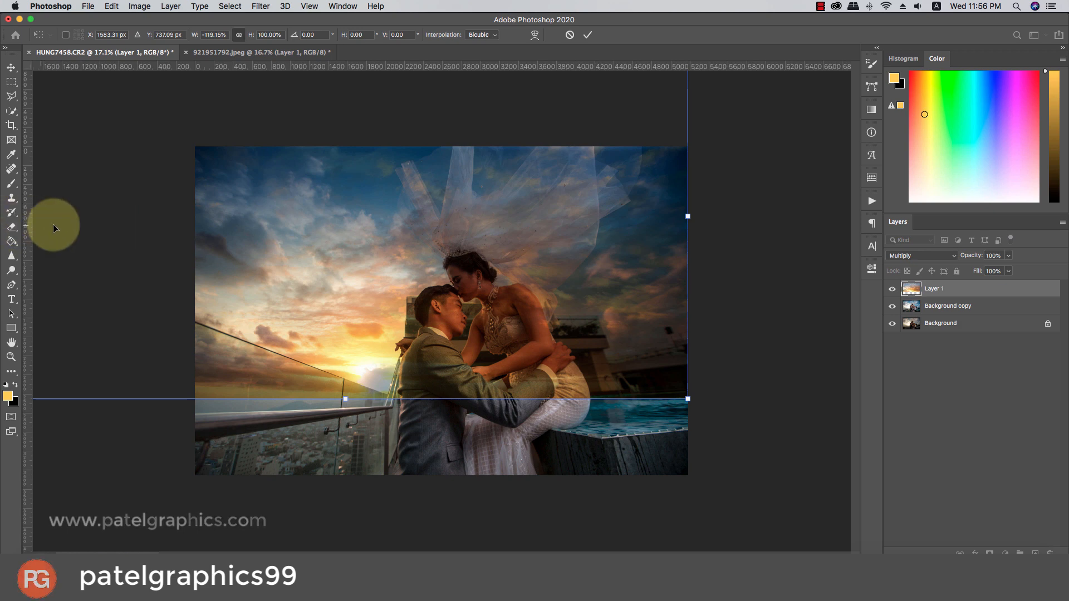
key("super+minus")
key("super+minus")
left_click_drag(267, 276, 254, 272)
key("super+plus")
key("super+plus")
key("super+plus")
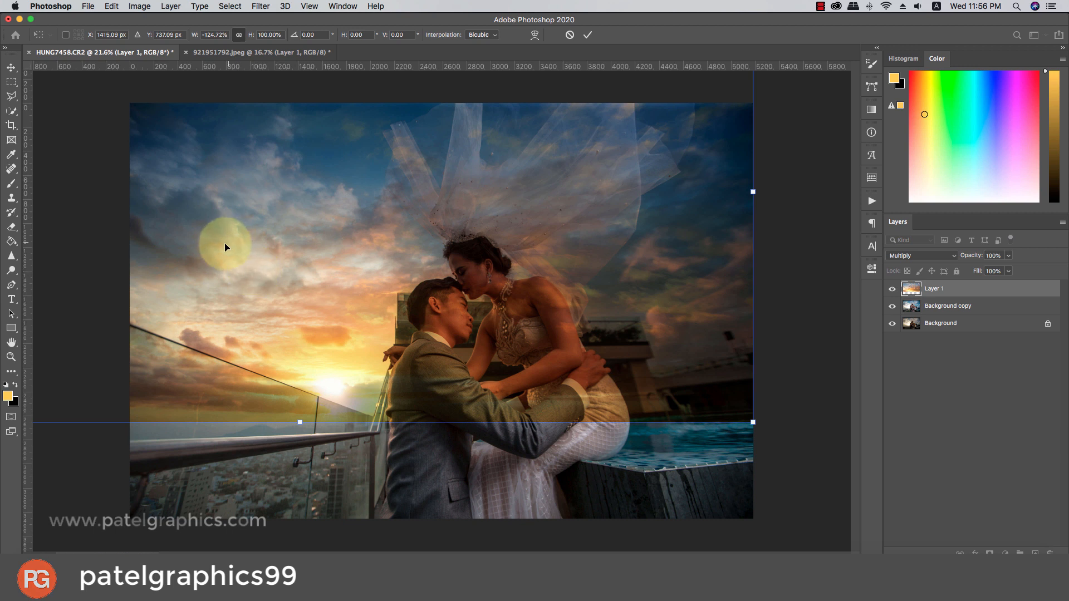
key("Return")
scroll(557, 247, "down", 1)
scroll(553, 242, "down", 2)
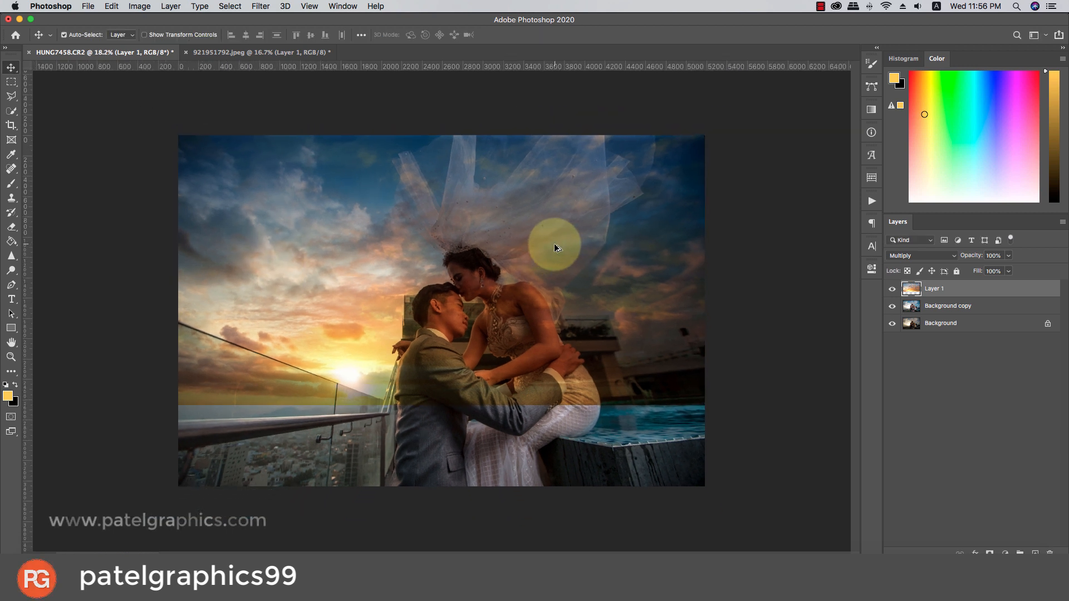
- Add a layer mask to Layer 1 and set up a black Soft Round brush at 800 px with 0% hardness
left_click(989, 551)
key("b")
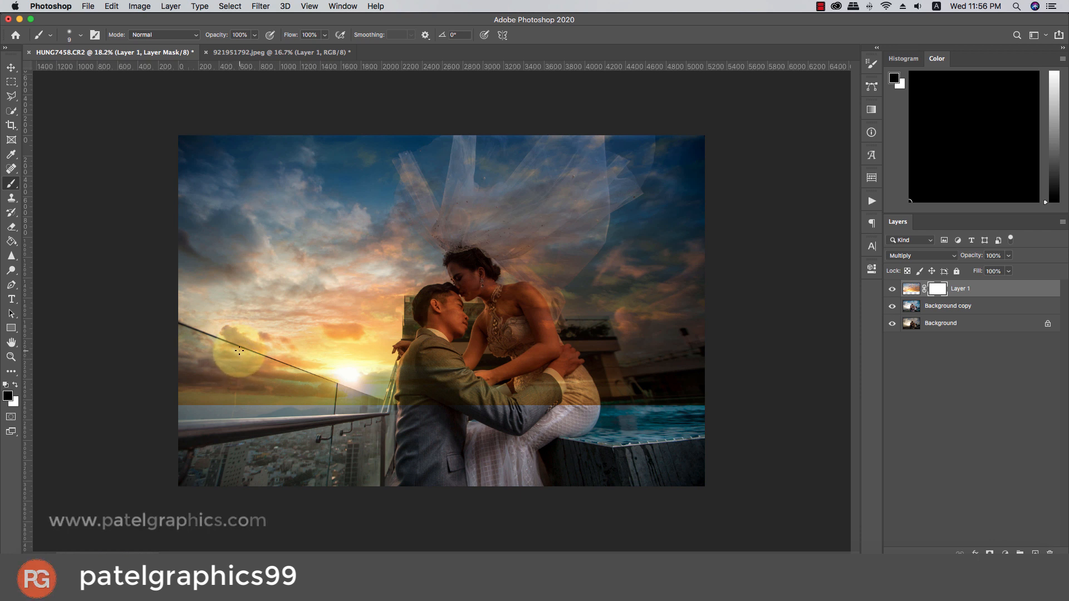
key("bracketright")
key("bracketright")
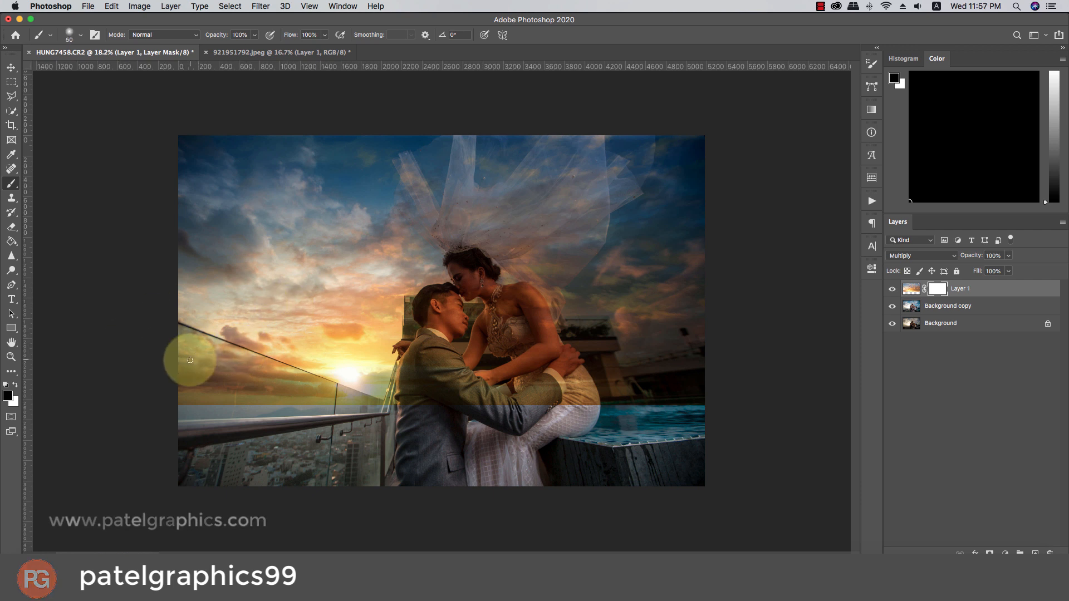
key("bracketright")
key("bracketright")
key("bracketright")
key("bracketright")
key("bracketright")
key("bracketright")
key("bracketright")
key("bracketright")
key("bracketright")
key("bracketright")
right_click(187, 390)
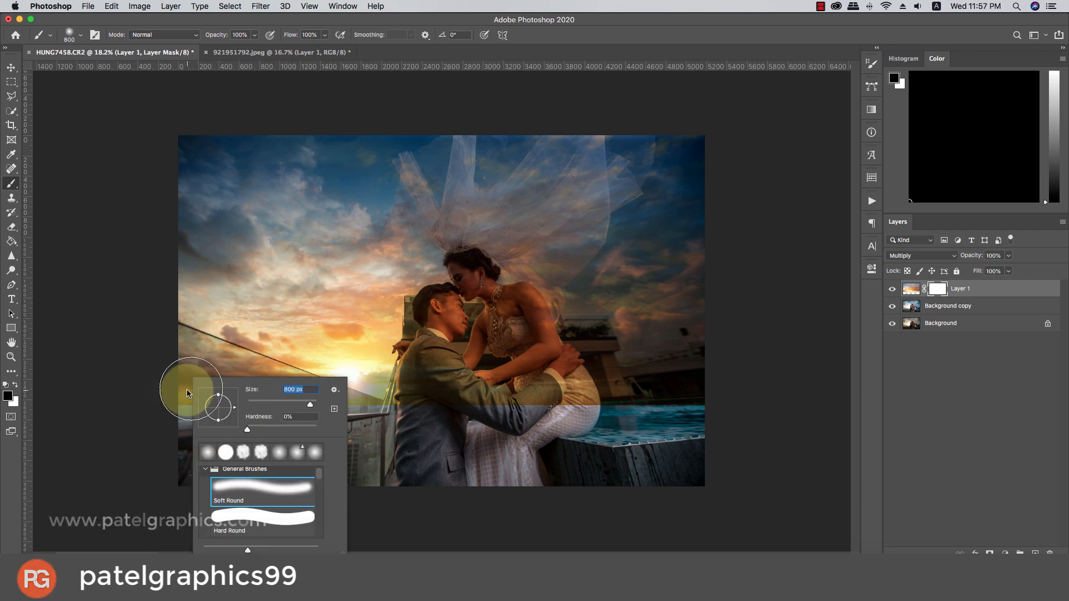
left_click(213, 492)
left_click(173, 386)
- Enlarge the brush to 1000 px, mask out the sky's hard lower edge across the railing and pool, and undo the last stroke
key("bracketright")
key("bracketright")
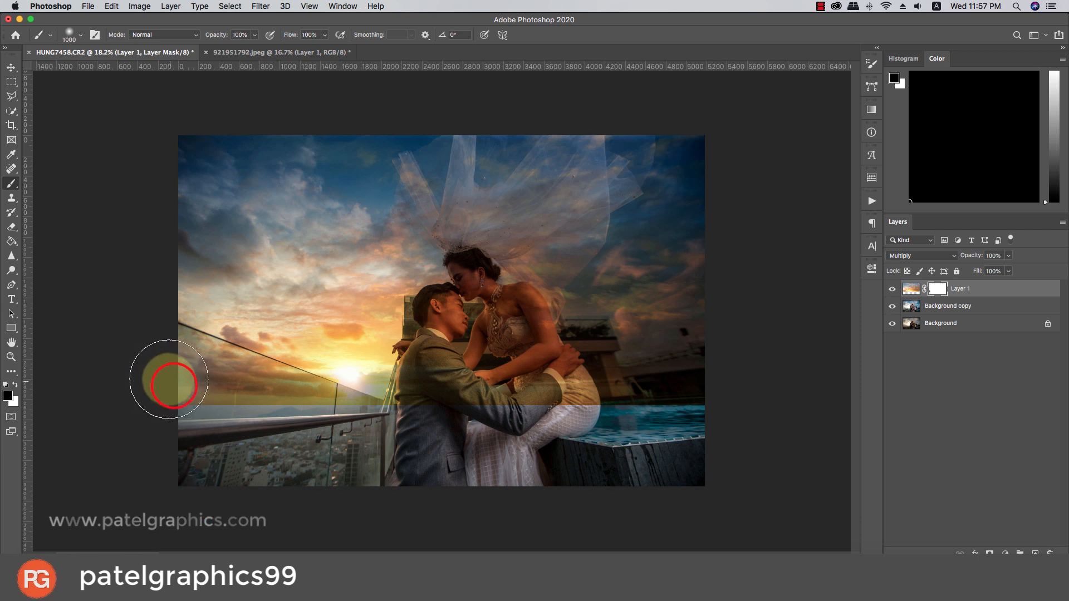
mouse_move(163, 368)
left_mouse_down()
mouse_move(371, 444)
mouse_move(318, 433)
mouse_move(385, 443)
mouse_move(161, 438)
mouse_move(442, 443)
mouse_move(755, 427)
mouse_move(459, 447)
mouse_move(641, 426)
mouse_move(725, 396)
mouse_move(669, 412)
mouse_move(516, 418)
left_mouse_up()
key("super+z")
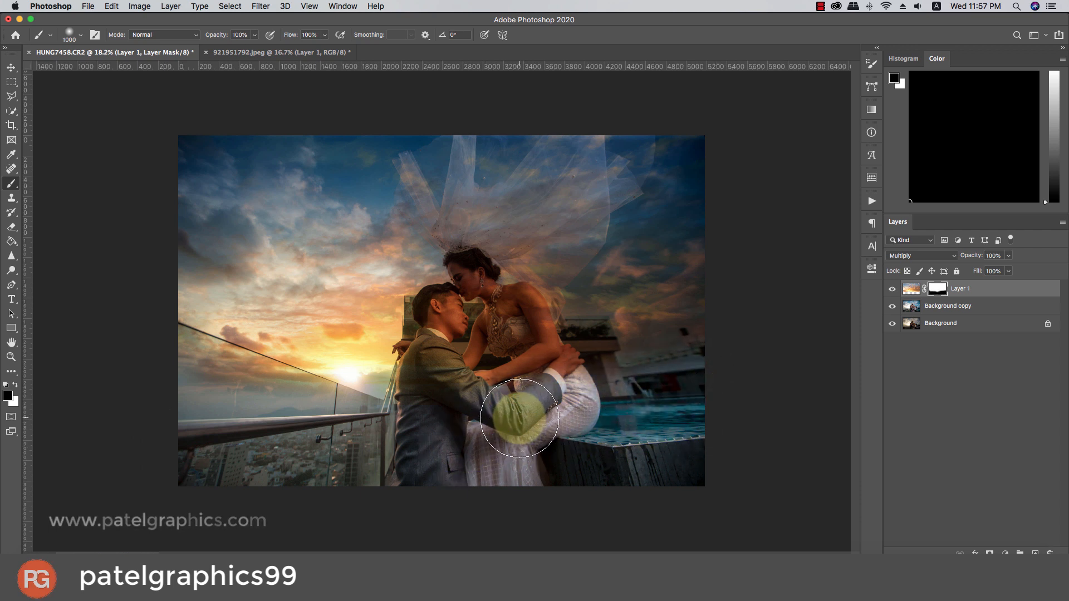
- Reduce the brush to 300 px and mask the sky off the groom's head and jacket and the couple's arms
key("bracketleft")
key("bracketleft")
key("bracketleft")
key("bracketleft")
key("bracketleft")
key("bracketleft")
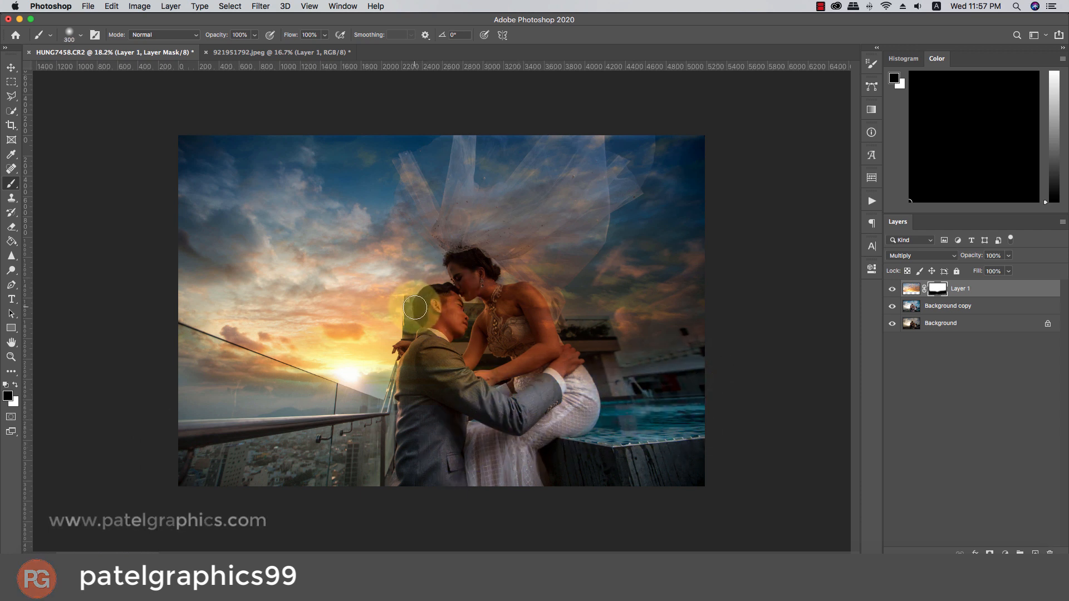
mouse_move(414, 307)
left_mouse_down()
mouse_move(413, 347)
mouse_move(399, 347)
mouse_move(404, 418)
mouse_move(442, 363)
mouse_move(438, 351)
mouse_move(443, 412)
mouse_move(447, 319)
mouse_move(435, 308)
mouse_move(451, 301)
mouse_move(427, 308)
mouse_move(462, 282)
mouse_move(456, 262)
mouse_move(476, 268)
mouse_move(541, 358)
mouse_move(508, 309)
mouse_move(485, 378)
mouse_move(515, 376)
mouse_move(543, 352)
mouse_move(571, 390)
left_mouse_up()
- Resize the brush to 400 px and mask the sky off the bride's upper arm, shoulder and back
key("bracketright")
key("bracketright")
key("bracketright")
key("bracketright")
key("bracketright")
key("bracketright")
key("bracketleft")
key("bracketleft")
key("bracketleft")
key("bracketright")
key("bracketright")
key("bracketright")
key("bracketleft")
left_click_drag(543, 317, 534, 276)
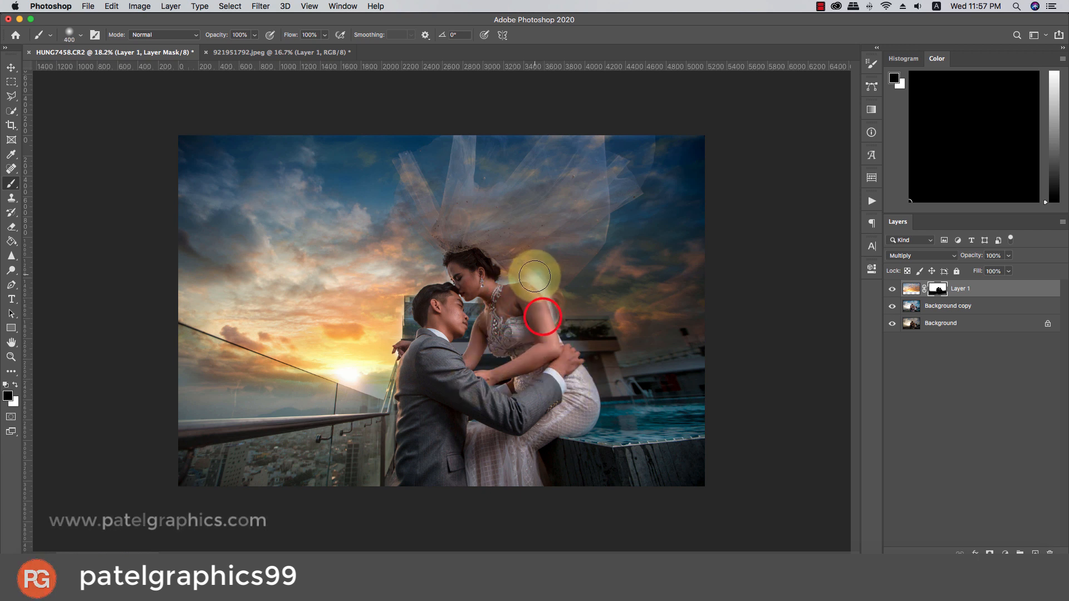
- Paint white on the mask with a 250 px brush to restore the sky beside the bride's shoulder
key("bracketright")
key("bracketright")
key("bracketright")
key("bracketright")
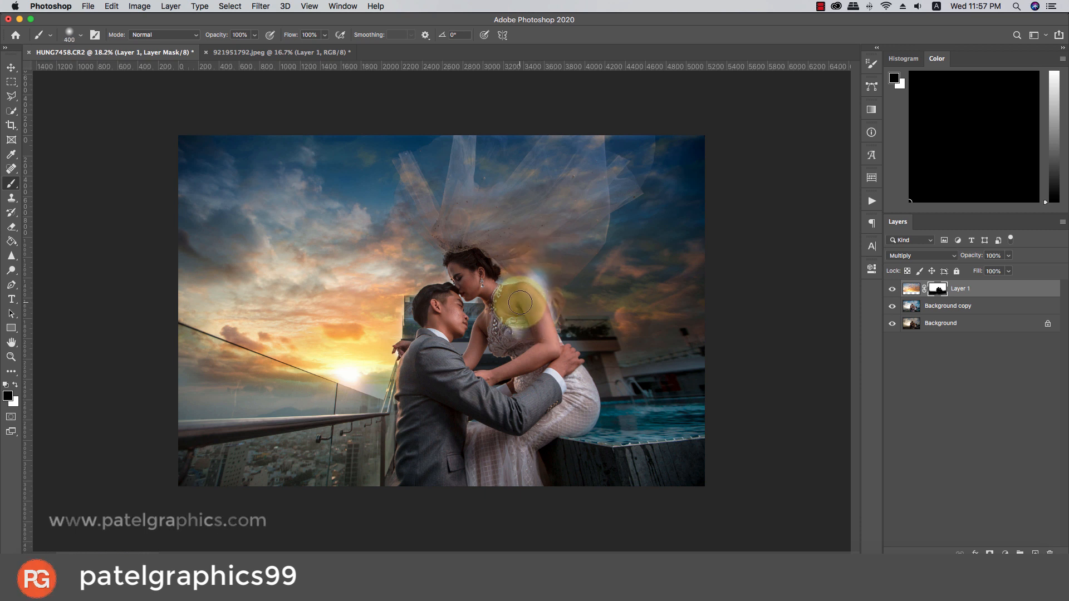
key("x")
key("bracketleft")
key("bracketleft")
- Lower Layer 1's opacity to 70% and target its layer mask
left_click(1008, 256)
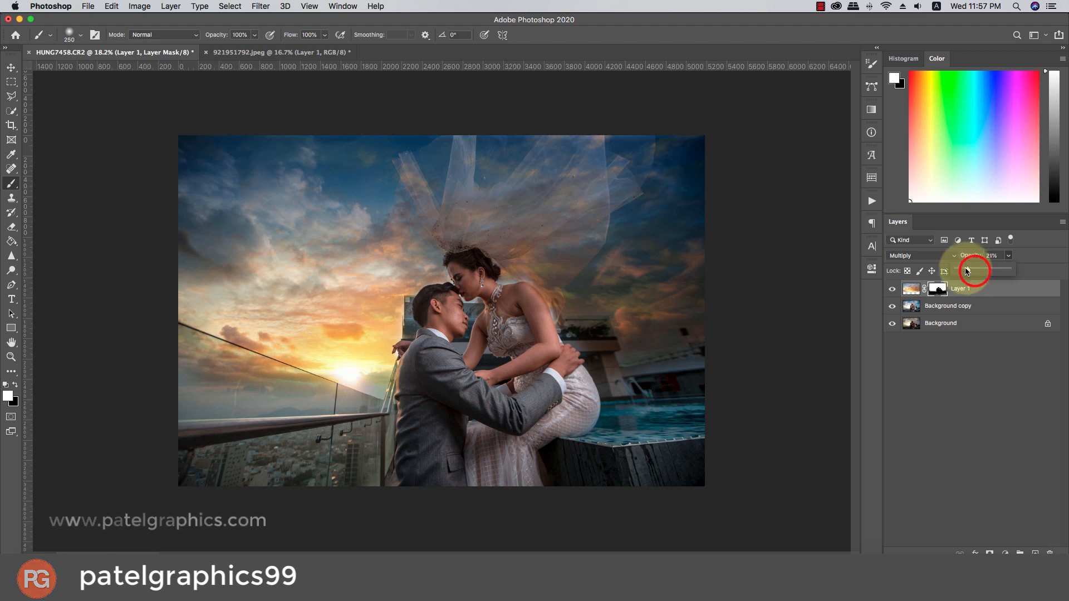
left_click_drag(967, 271, 996, 278)
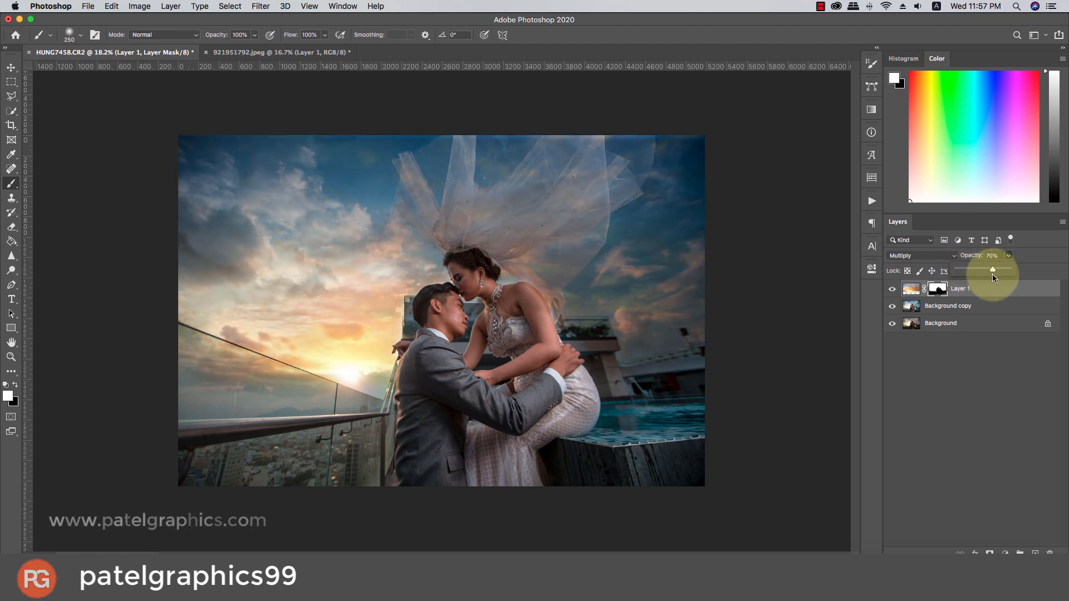
left_click(926, 285)
scroll(514, 282, "up", 5)
key("super+z")
mouse_move(543, 290)
left_mouse_down()
mouse_move(576, 324)
mouse_move(580, 371)
mouse_move(524, 298)
mouse_move(535, 303)
mouse_move(539, 282)
mouse_move(554, 288)
mouse_move(586, 372)
left_mouse_up()
key("x")
key("super+z")
- Paint white on the mask with a small brush along the bride's outer arm and shoulder to restore the background there
key("bracketleft")
key("bracketleft")
key("bracketleft")
key("x")
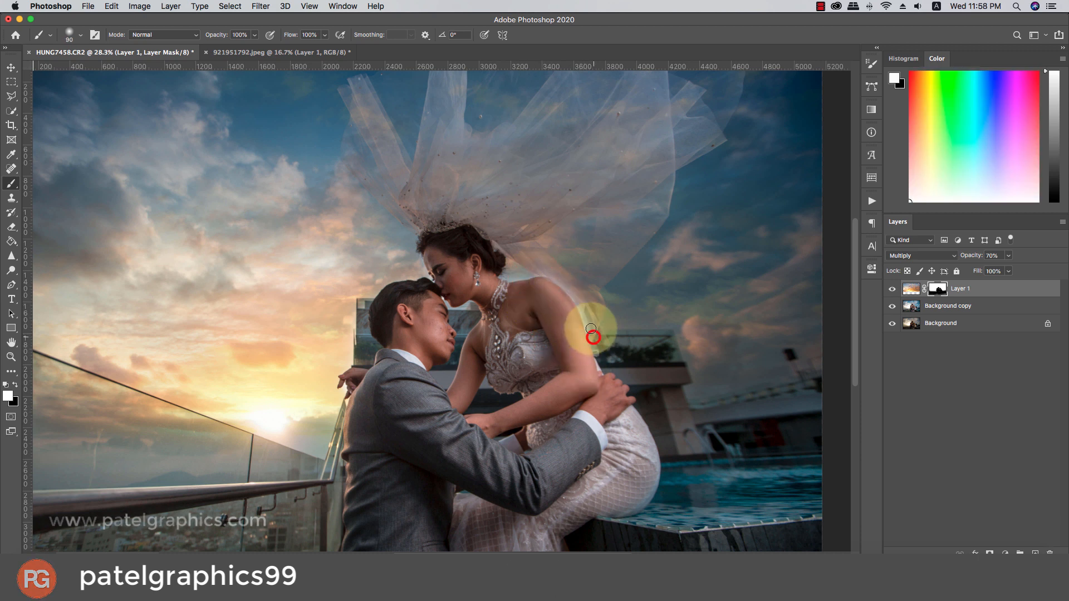
left_click_drag(590, 328, 570, 285)
left_click(568, 282)
left_click(552, 273)
left_click(543, 269)
left_click(543, 269)
scroll(521, 273, "down", 3)
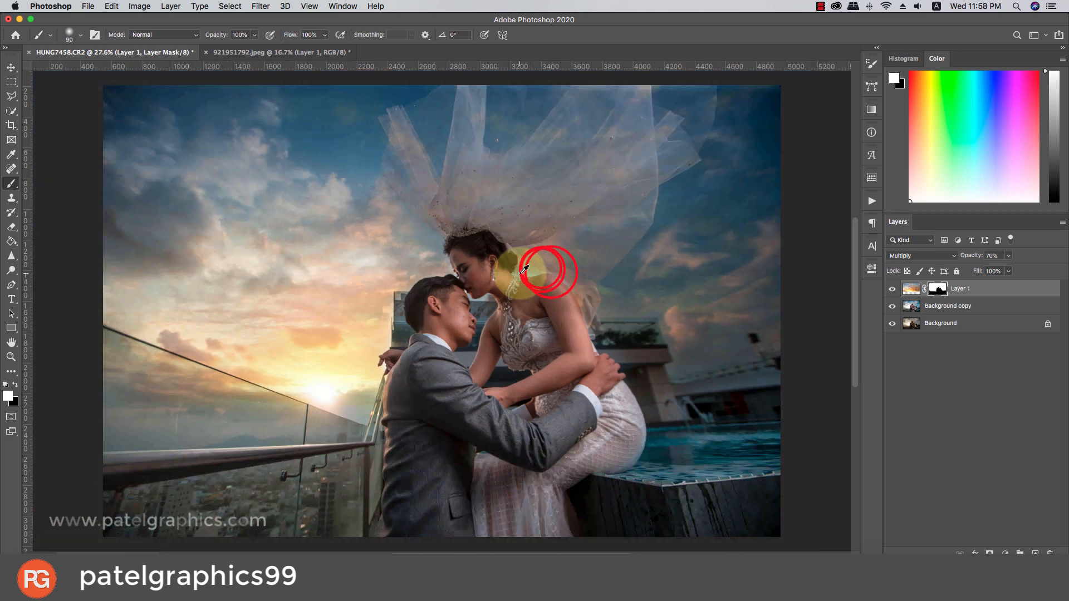
scroll(524, 269, "down", 3)
scroll(513, 210, "up", 1)
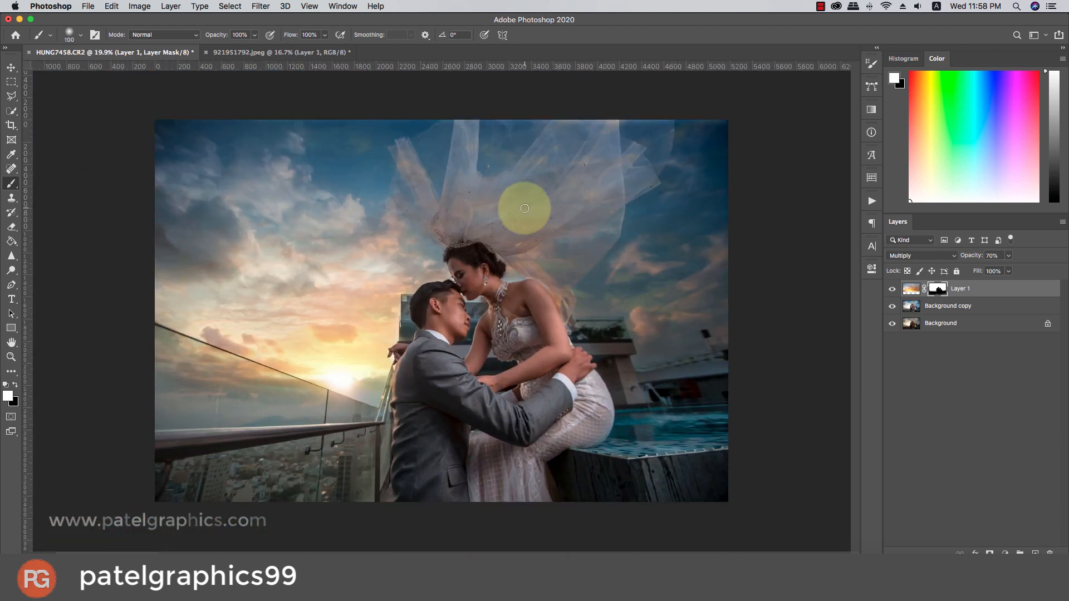
- Set the brush size to 800 px and the brush opacity to 29%
key("bracketright")
key("bracketright")
key("bracketright")
key("bracketright")
key("bracketright")
key("bracketright")
key("bracketright")
key("bracketright")
key("bracketright")
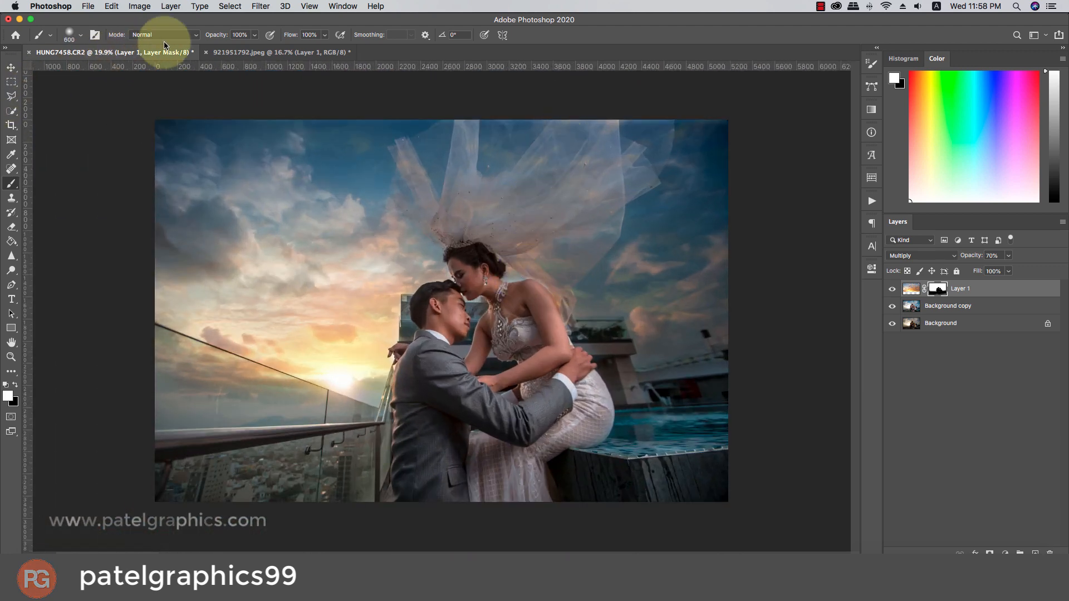
left_click(254, 35)
left_click(219, 46)
key("bracketright")
key("bracketright")
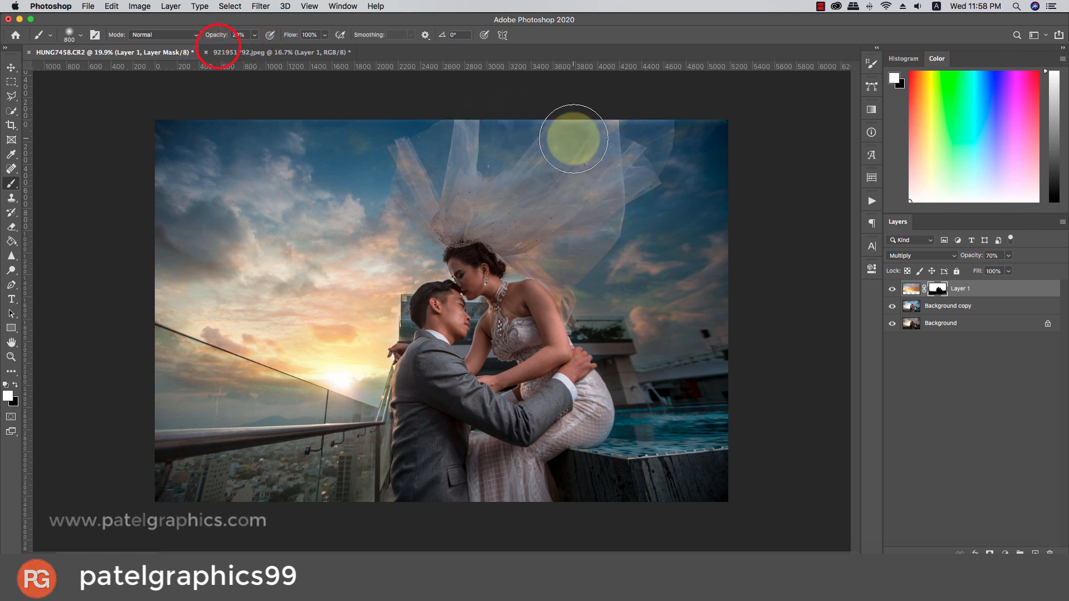
- Brush over the bride's veil on the mask, switching from white to black to partly remove the sky from it
mouse_move(574, 139)
left_mouse_down()
mouse_move(519, 203)
mouse_move(491, 212)
left_mouse_up()
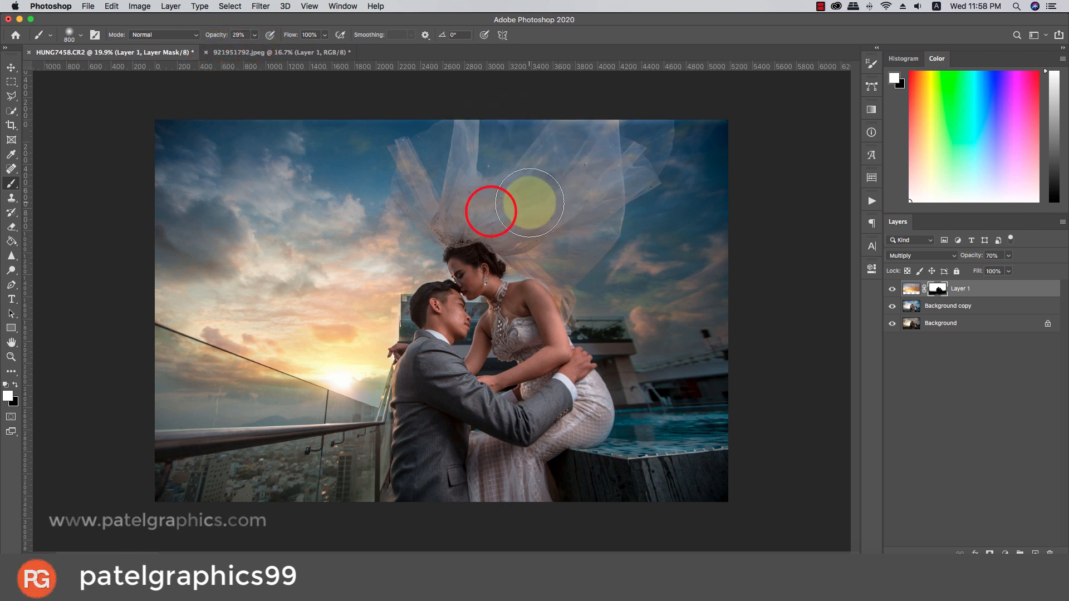
key("x")
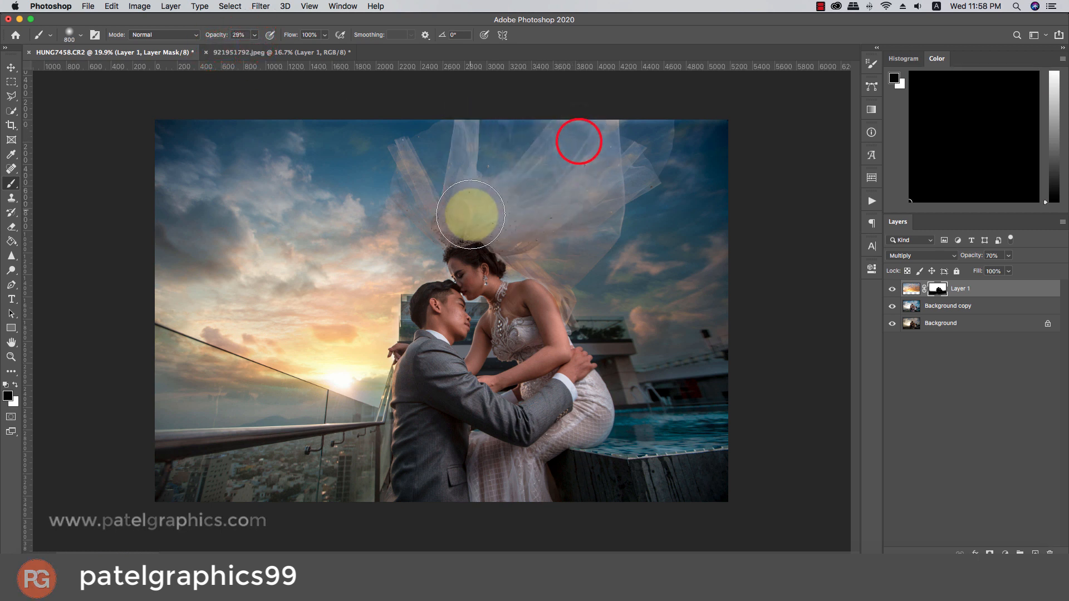
mouse_move(575, 208)
left_mouse_down()
mouse_move(636, 129)
mouse_move(486, 210)
left_mouse_up()
left_click_drag(439, 166, 485, 179)
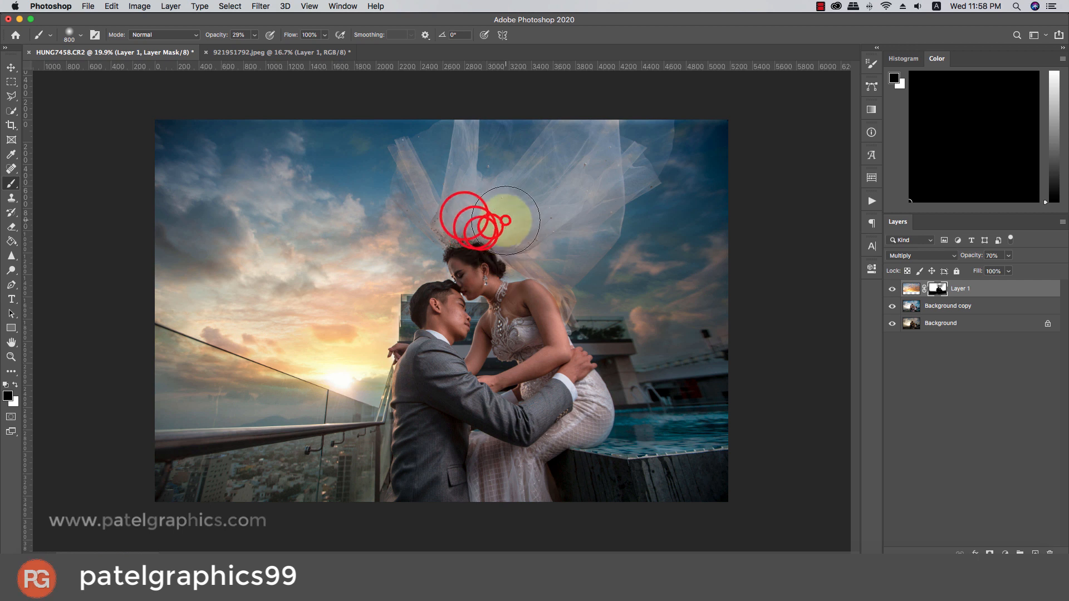
left_click_drag(494, 221, 539, 205)
mouse_move(539, 205)
left_mouse_down()
mouse_move(577, 119)
mouse_move(465, 197)
mouse_move(582, 175)
mouse_move(561, 244)
mouse_move(584, 215)
mouse_move(590, 175)
mouse_move(640, 67)
left_mouse_up()
mouse_move(579, 123)
left_mouse_down()
mouse_move(506, 201)
mouse_move(449, 195)
mouse_move(420, 135)
mouse_move(425, 192)
mouse_move(452, 218)
mouse_move(468, 115)
mouse_move(450, 214)
mouse_move(392, 123)
left_mouse_up()
- Reduce the brush to 400 px and mask the sky off the veil's outer folds and the strands behind the bride's back
key("bracketleft")
key("bracketleft")
key("bracketleft")
key("bracketleft")
key("bracketleft")
key("bracketleft")
key("bracketleft")
key("bracketright")
key("bracketright")
mouse_move(433, 182)
left_mouse_down()
mouse_move(493, 166)
mouse_move(548, 71)
left_mouse_up()
left_click_drag(602, 150, 647, 106)
left_click_drag(627, 184, 654, 88)
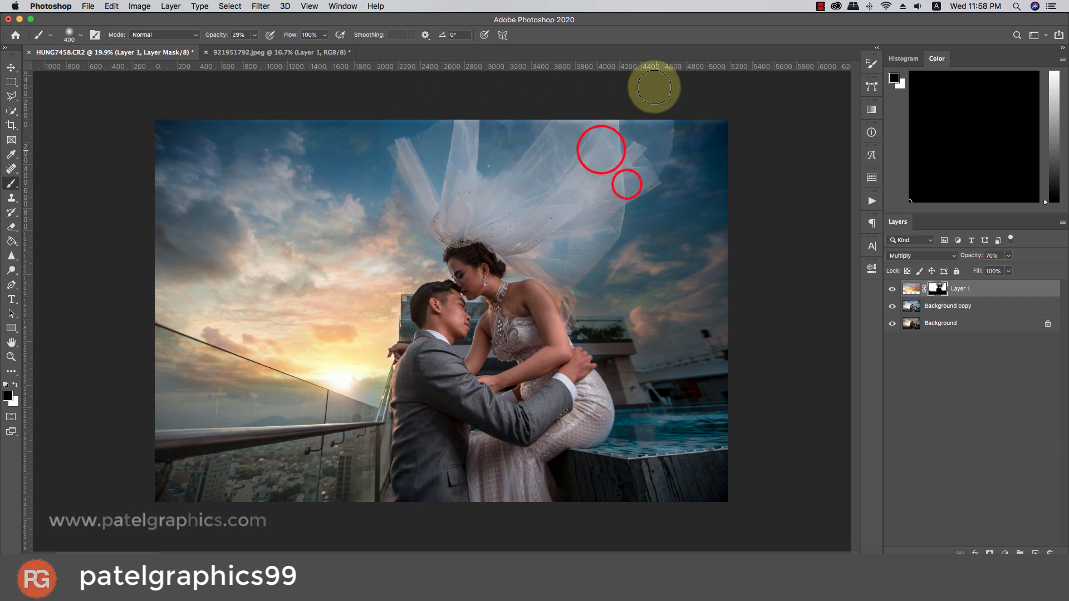
left_click_drag(605, 218, 640, 162)
left_click_drag(530, 256, 550, 321)
scroll(509, 243, "down", 1)
scroll(511, 237, "down", 3)
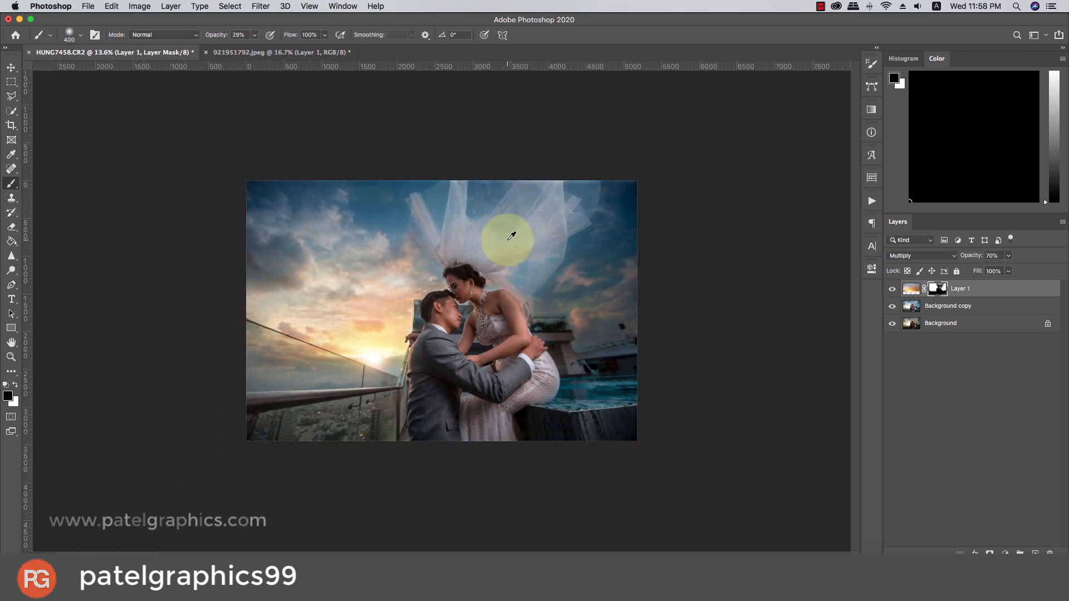
- Paint white on the mask around the veil's outer edges and gaps to bring the sky back there
scroll(518, 233, "up", 3)
key("x")
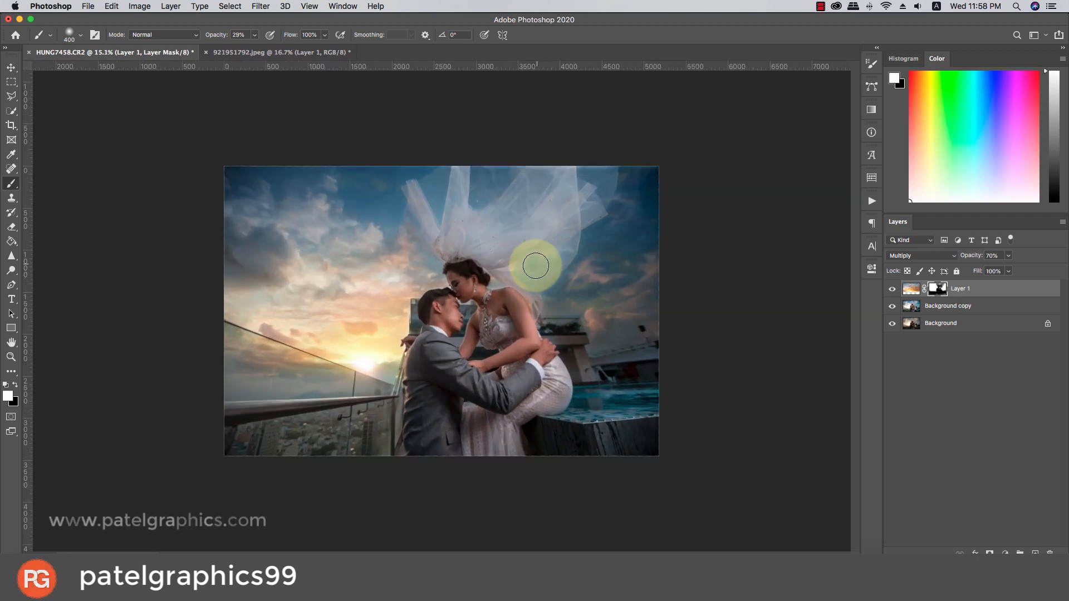
left_click(527, 269)
left_click(560, 275)
left_click(434, 199)
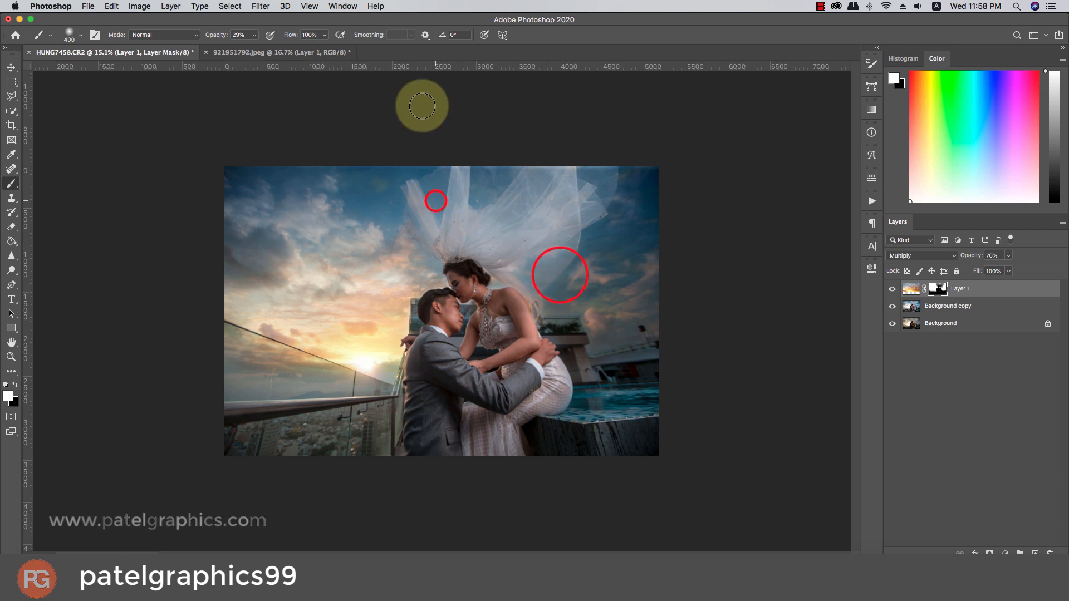
left_click(483, 182)
left_click(594, 166)
left_click(619, 180)
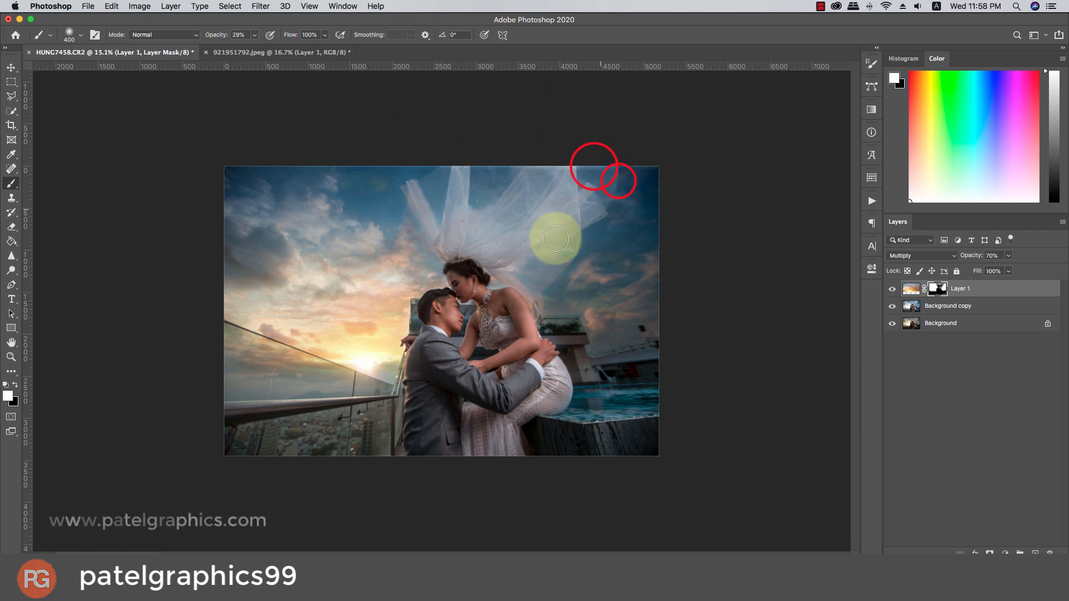
left_click(429, 248)
scroll(383, 196, "down", 5, "alt")
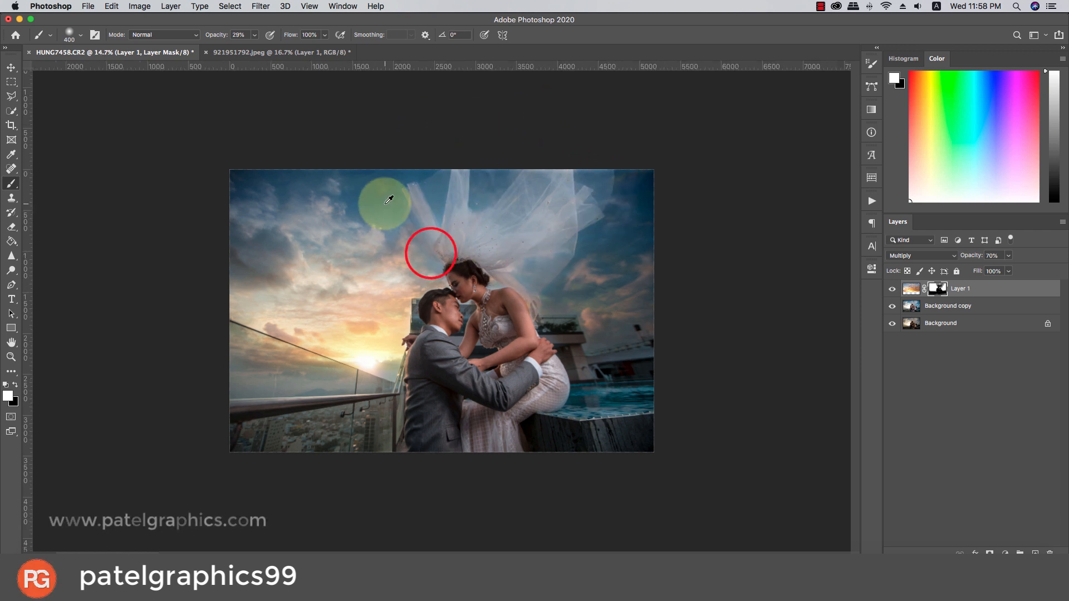
scroll(477, 250, "up", 7, "alt")
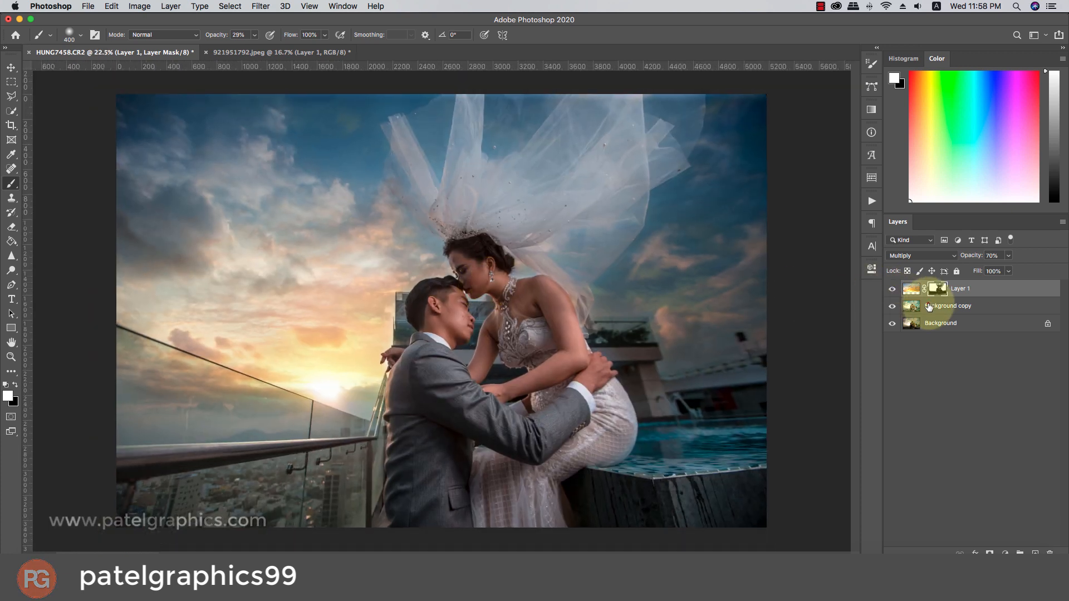
- Select the Background copy layer and compare the photo with Layer 1 hidden and shown
left_click(928, 306)
left_click(888, 289)
left_click(887, 289)
left_click(888, 289)
left_click(887, 290)
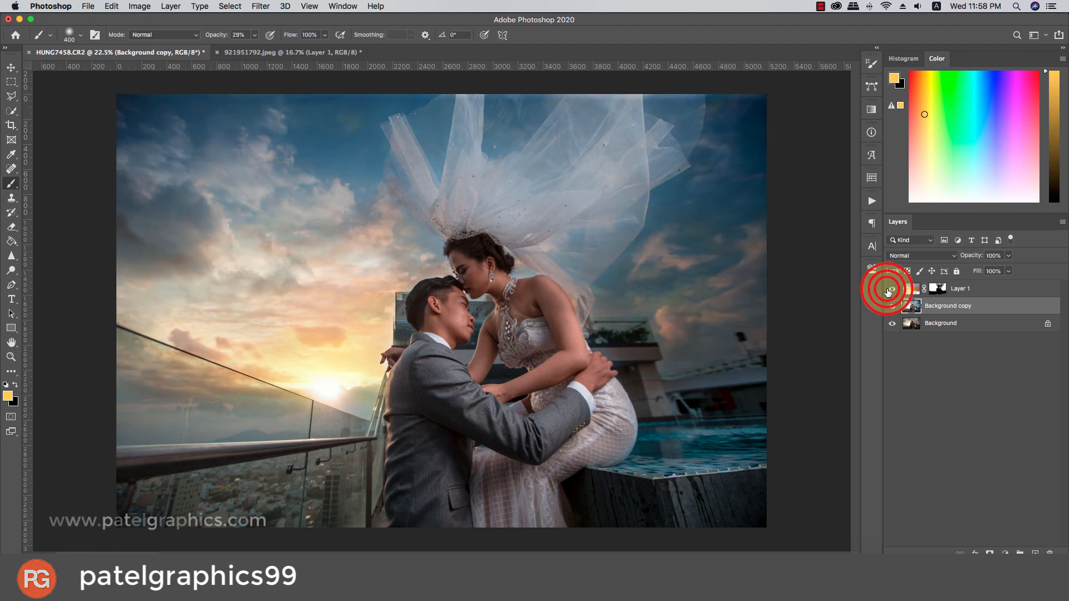
- Duplicate the Background copy layer and heal the spots on the groom's upper cheek with the Spot Healing Brush
key("ctrl+j")
scroll(445, 308, "up", 10)
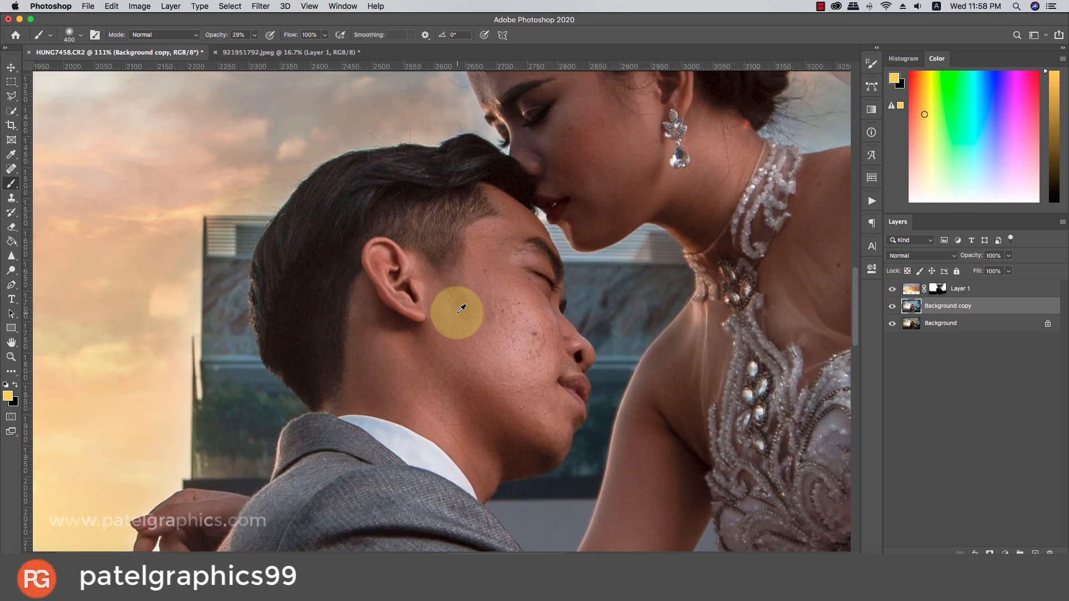
left_click(8, 168)
scroll(508, 318, "up", 5)
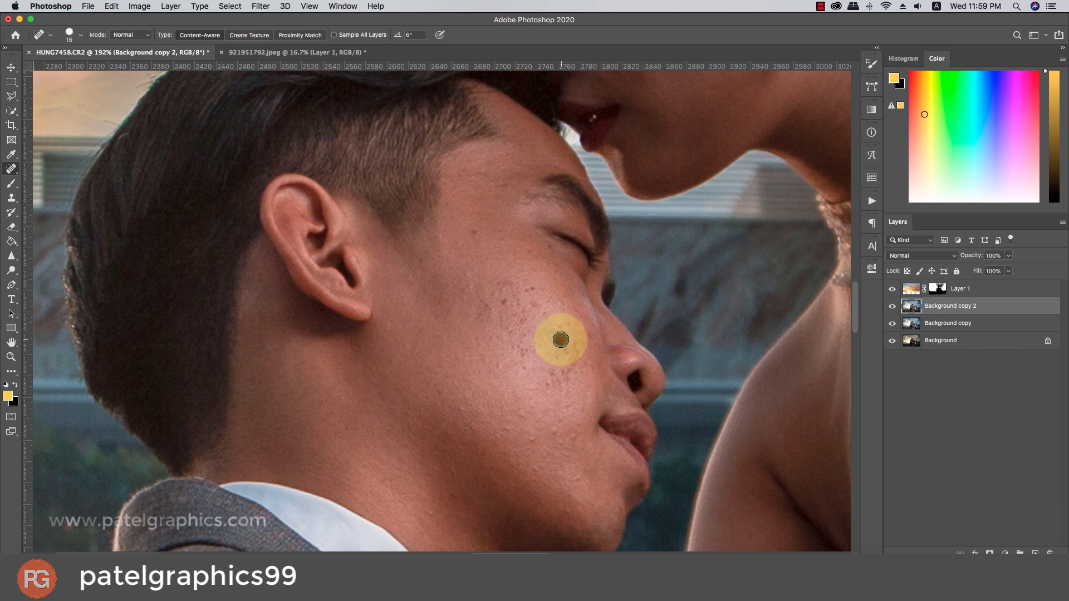
left_click(556, 327)
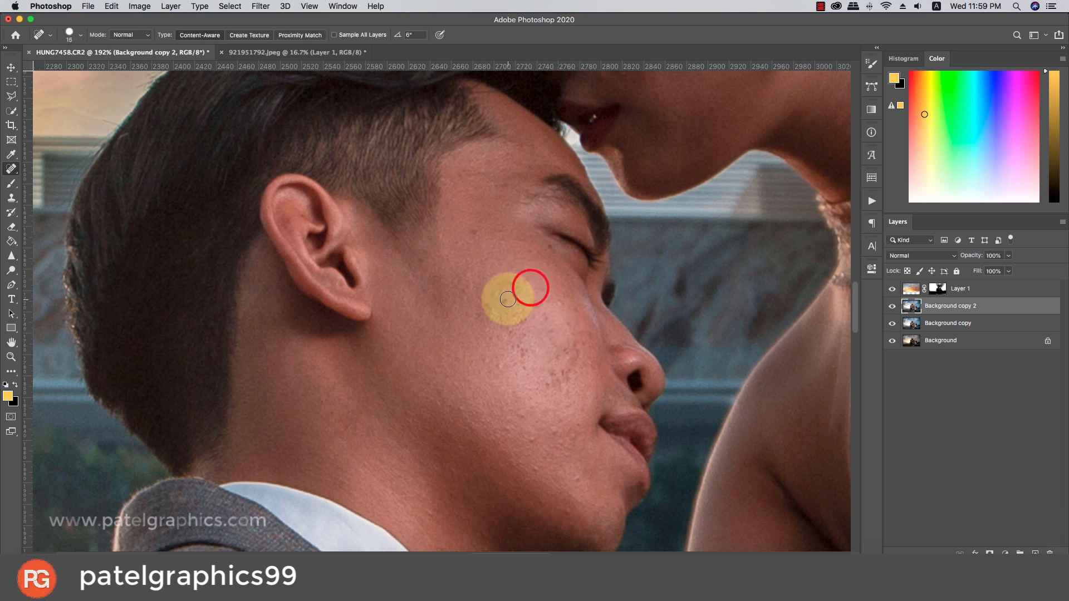
left_click(508, 299)
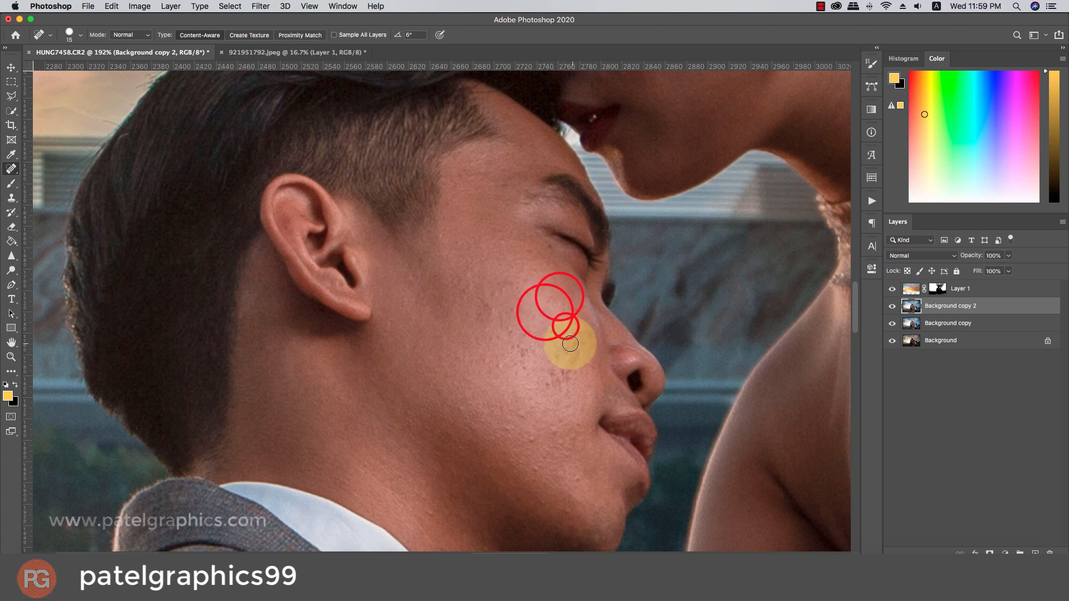
- Heal the cluster of blemishes across the middle of the groom's cheek, beside the nose and mouth
left_click(544, 382)
left_click(567, 366)
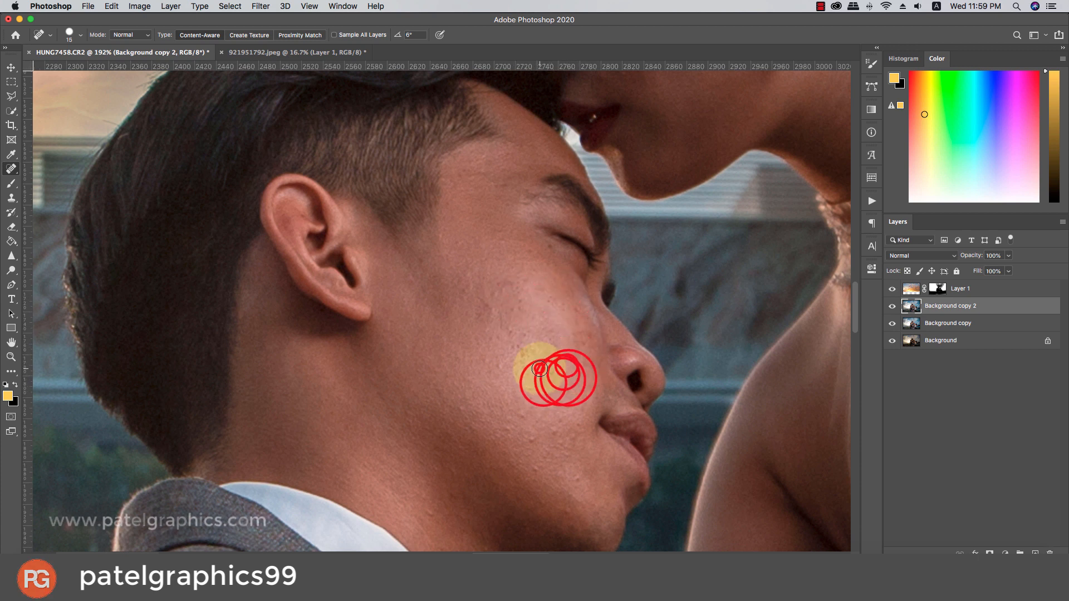
left_click(540, 368)
left_click(522, 362)
left_click(518, 355)
left_click(514, 347)
left_click(518, 349)
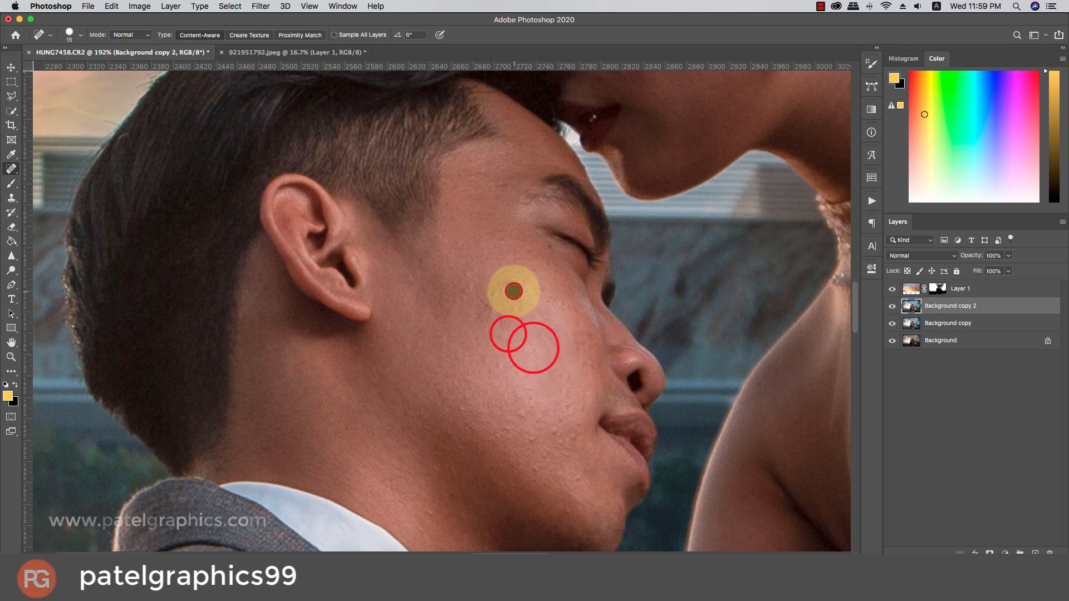
- Heal the small bumps on the groom's lower cheek, chin and jaw, reducing the brush to 10 px for the jaw
left_click(522, 423)
left_click(523, 415)
left_click(546, 433)
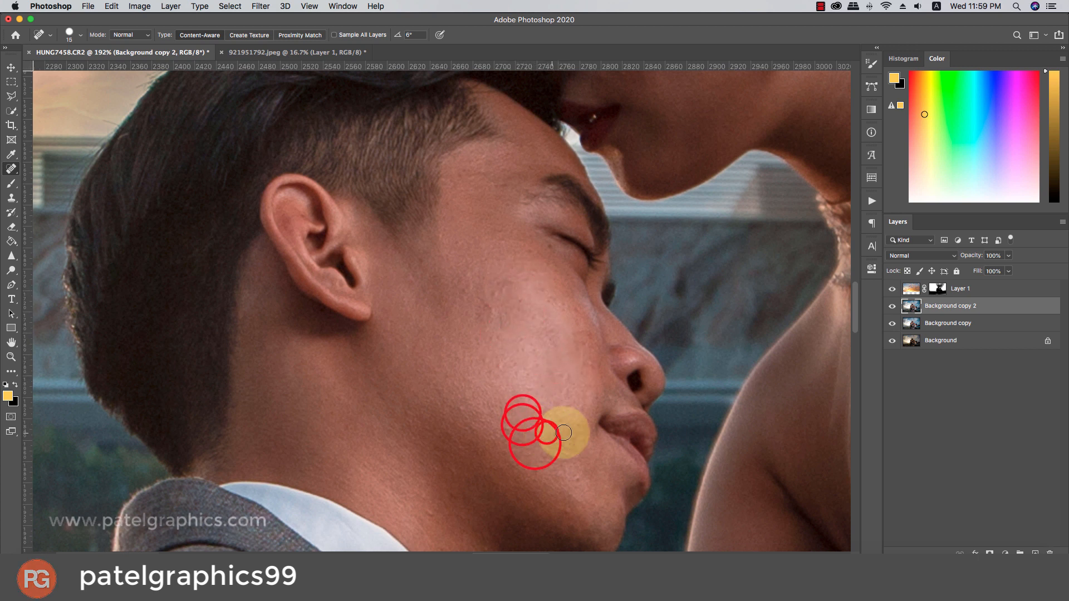
left_click(576, 428)
left_click(574, 439)
left_click(577, 482)
key("bracketleft")
left_click(538, 466)
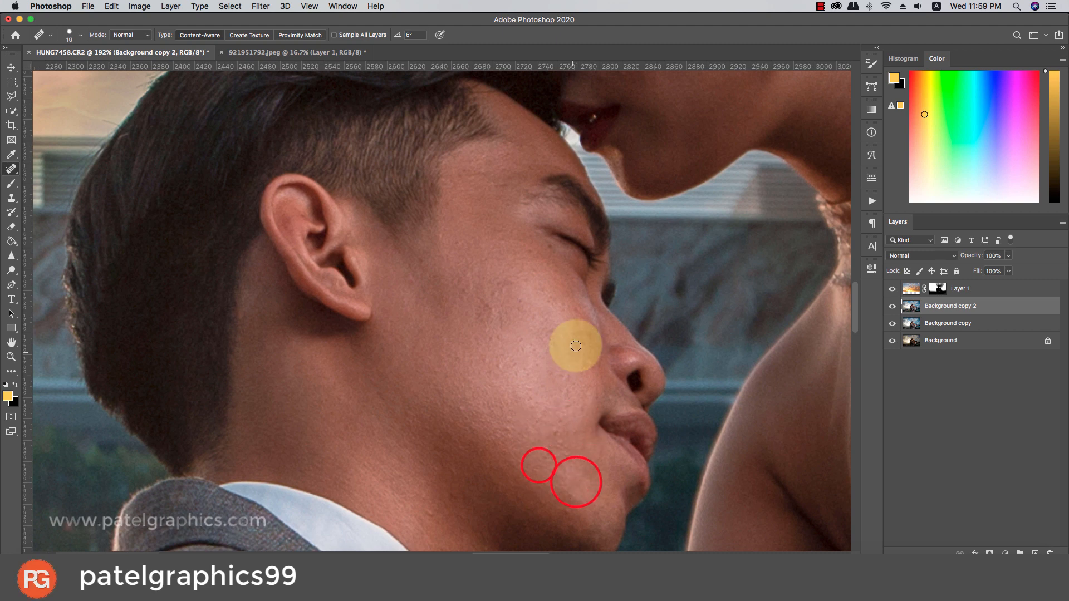
- Heal the remaining spots below the groom's eye and temple, returning the healing brush to 15 px
left_click(576, 308)
key("bracketright")
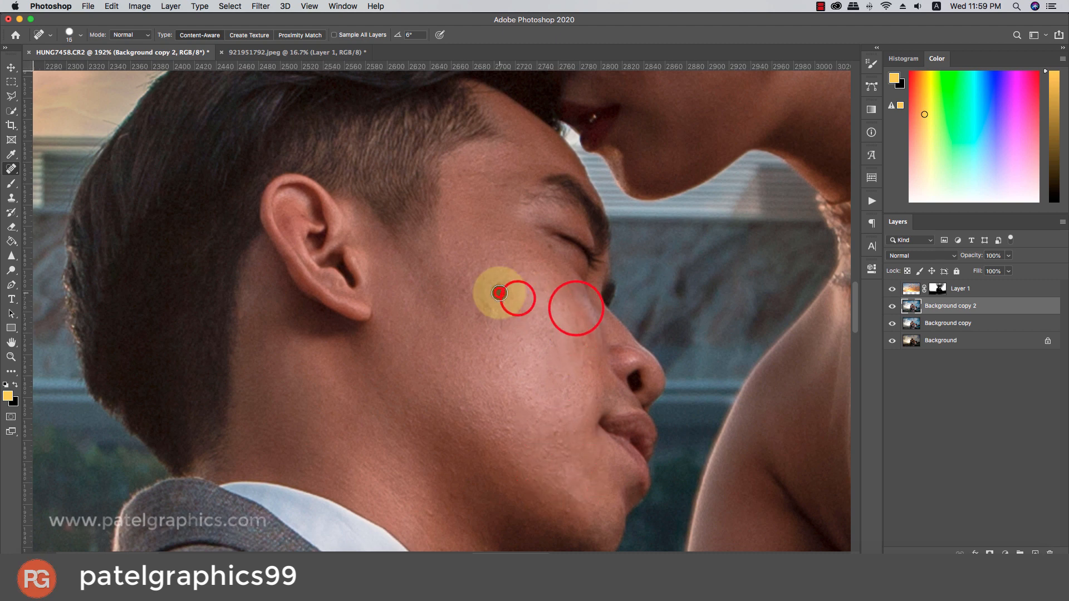
left_click(499, 293)
- Heal the marks on the bride's shoulder and cheek with the Spot Healing Brush
scroll(499, 293, "down", 5)
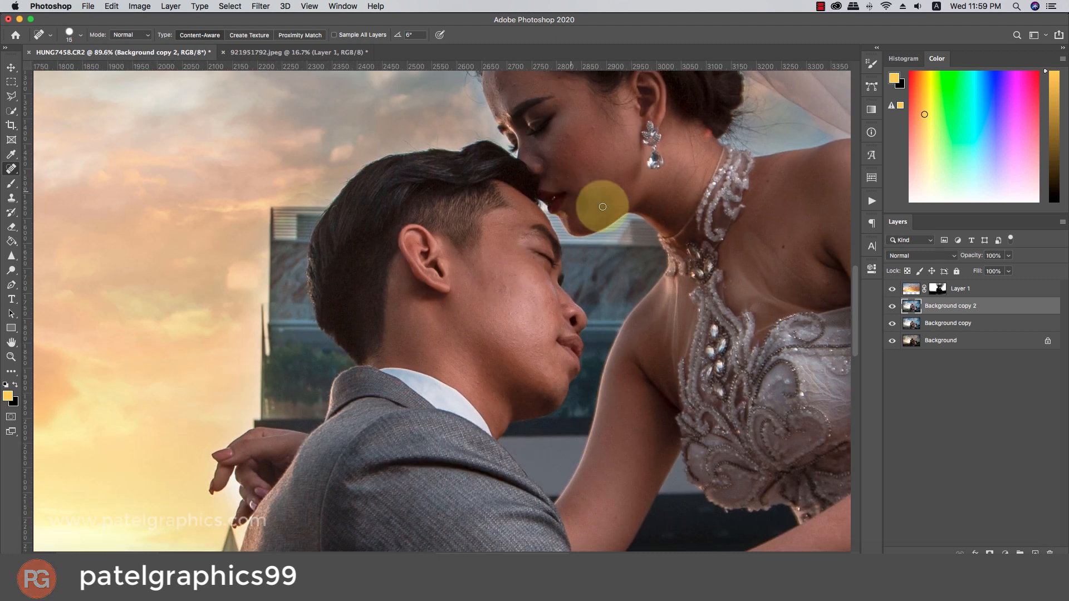
left_click(766, 174)
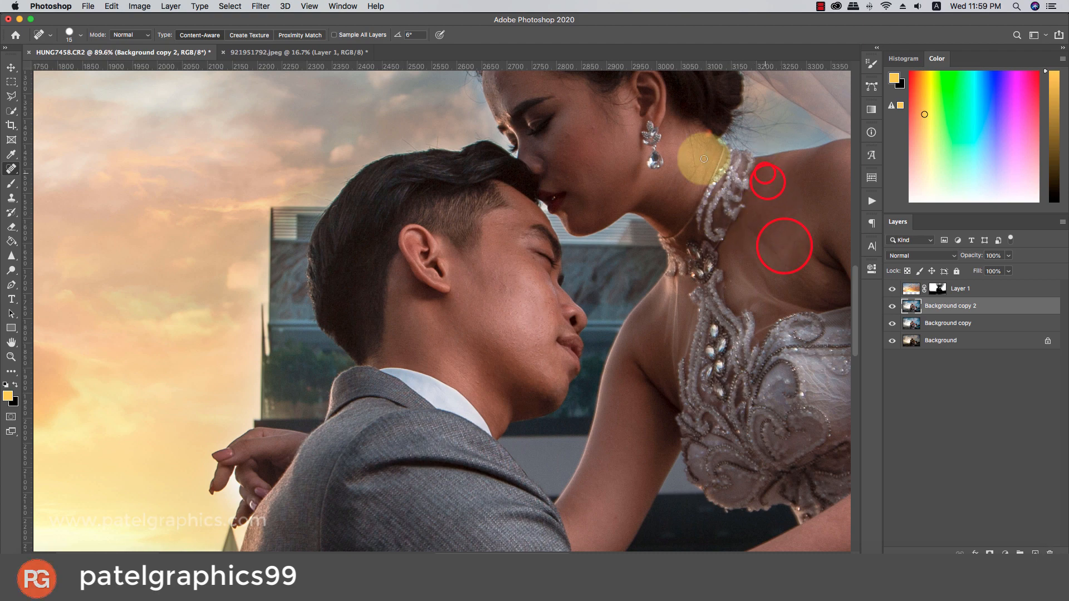
scroll(592, 123, "up", 4)
left_click(538, 148)
left_click(597, 134)
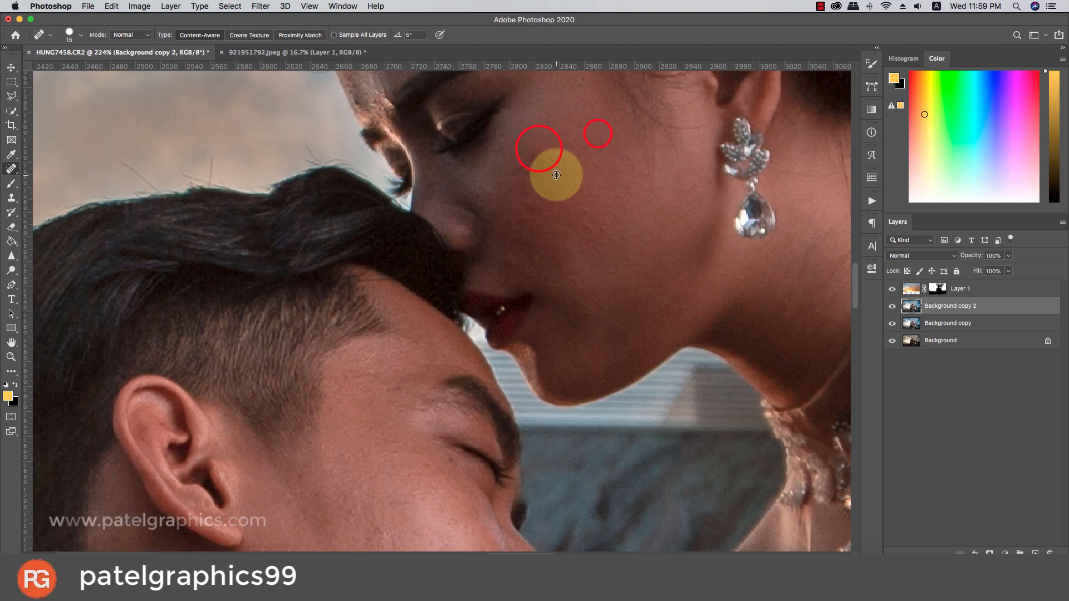
scroll(529, 168, "down", 1)
scroll(524, 163, "down", 4)
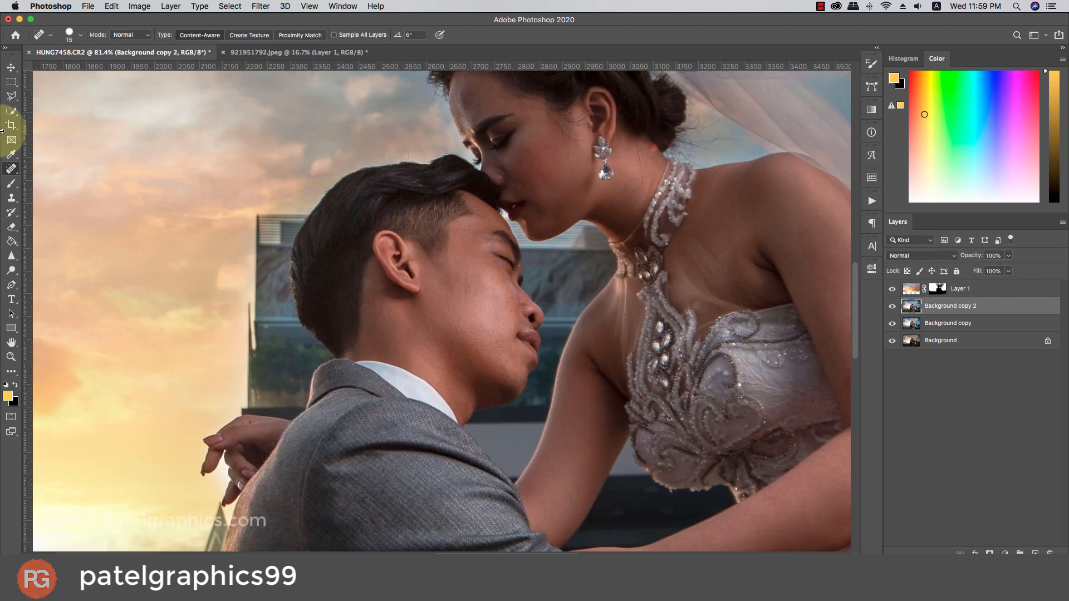
- Switch to the Mixer Brush and blend the skin along the groom's temple hairline at a 45 px size
left_click(10, 187)
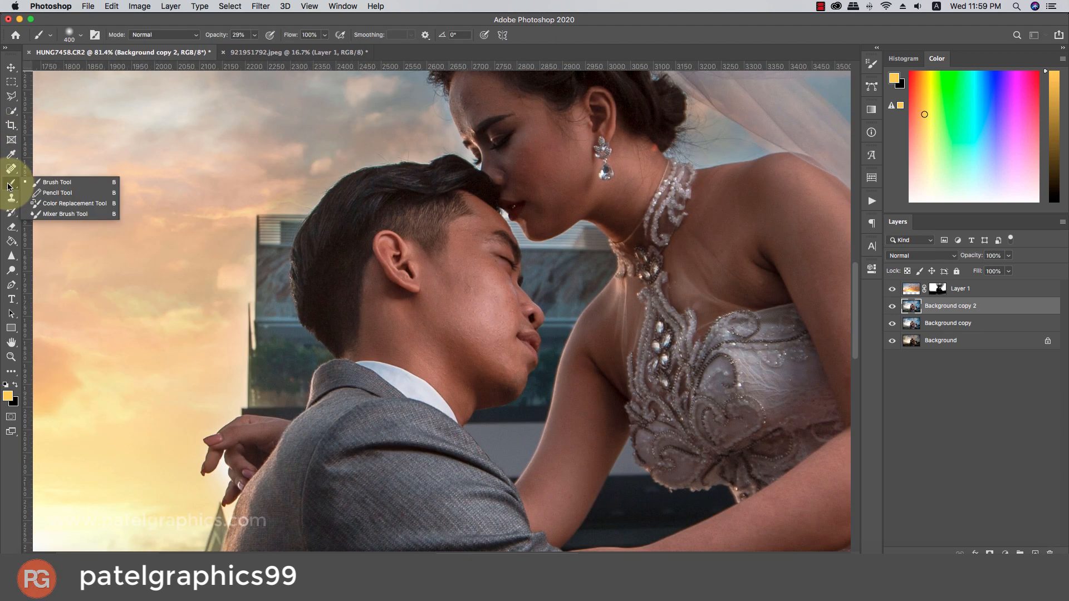
left_click(34, 216)
scroll(471, 272, "up", 3)
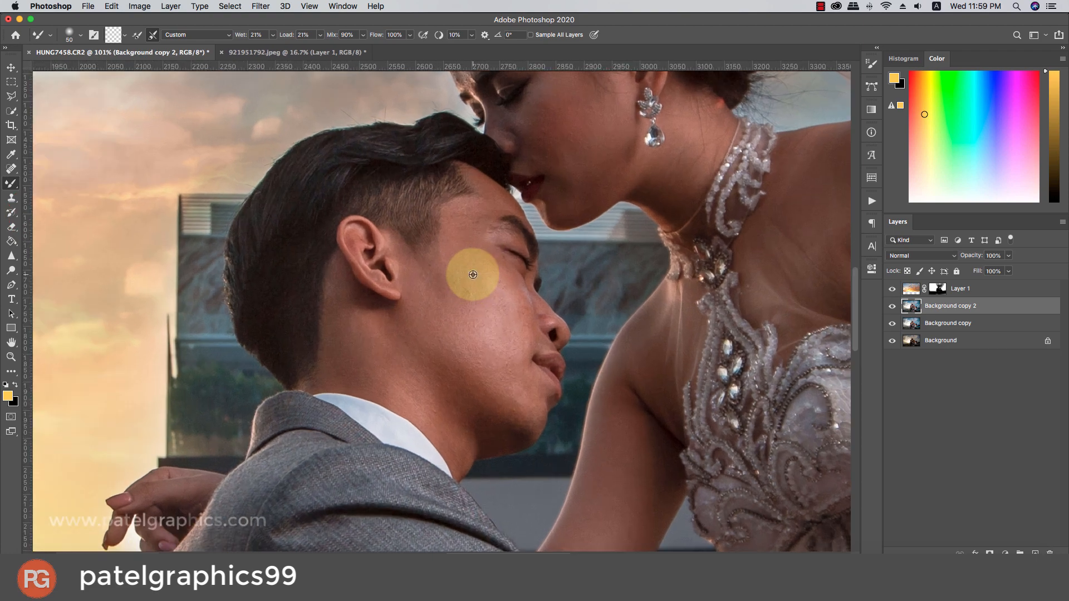
scroll(473, 274, "up", 2)
key("]")
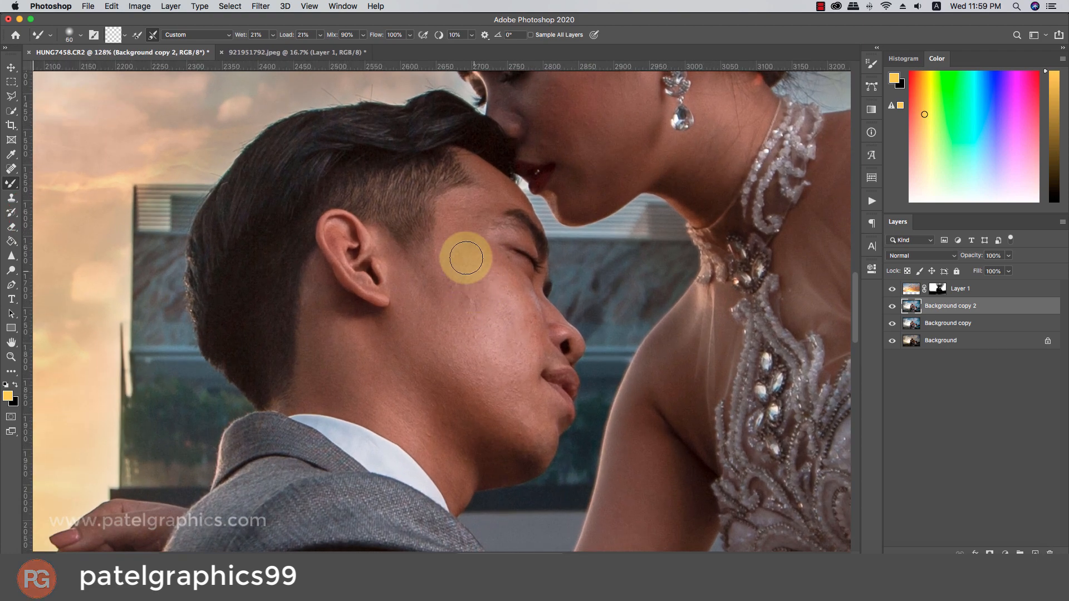
key("[")
key("[")
mouse_move(452, 213)
left_mouse_down()
mouse_move(450, 251)
mouse_move(452, 203)
left_mouse_up()
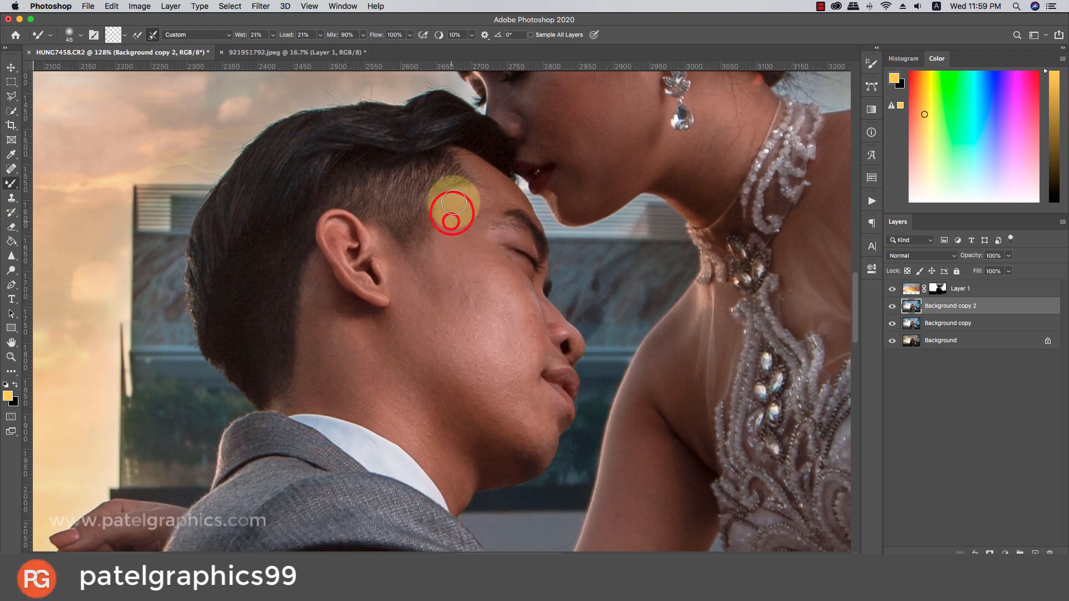
- Blend the skin on the groom's forehead and beside his eye, using a 60 px Mixer Brush on the forehead
key("]")
left_click(482, 194)
key("[")
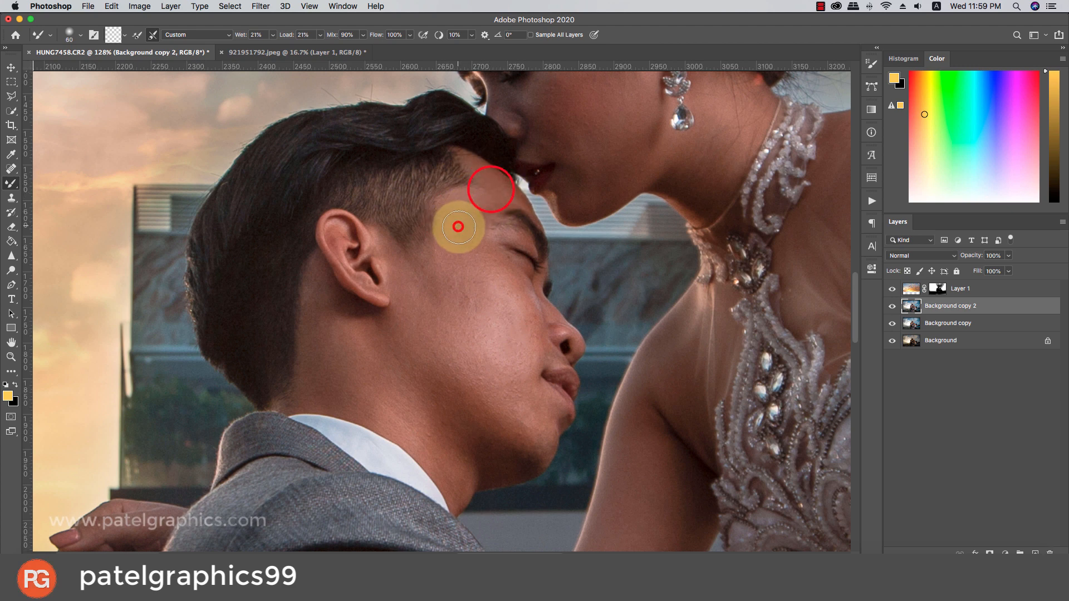
left_click(458, 226)
left_click(477, 256)
- Smooth the groom's cheek beside the nose and below the eye with the Mixer Brush at 45 to 60 px
key("]")
key("]")
key("]")
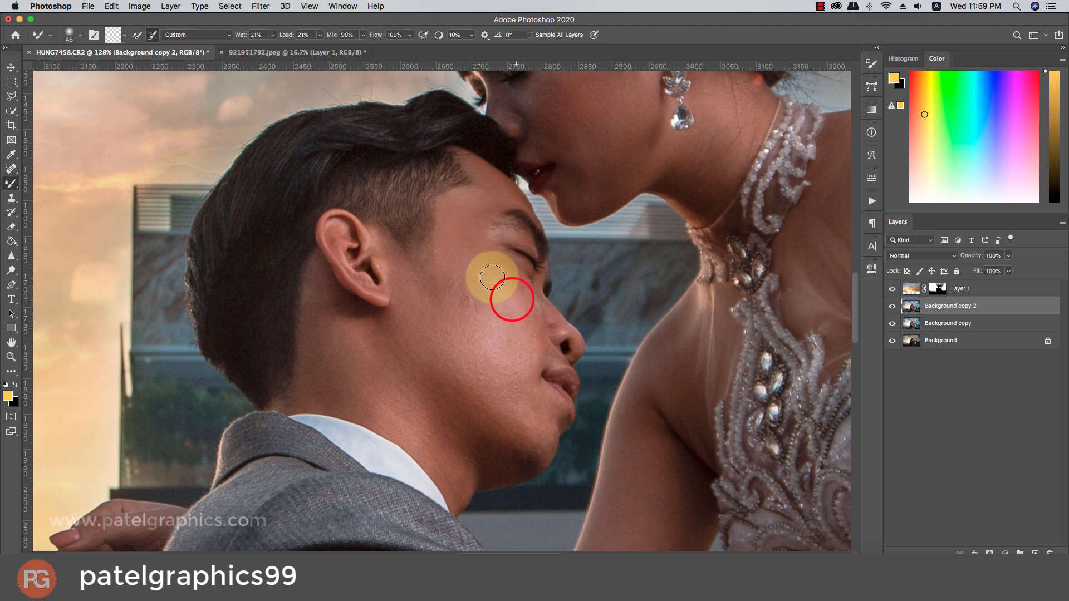
left_click(539, 313)
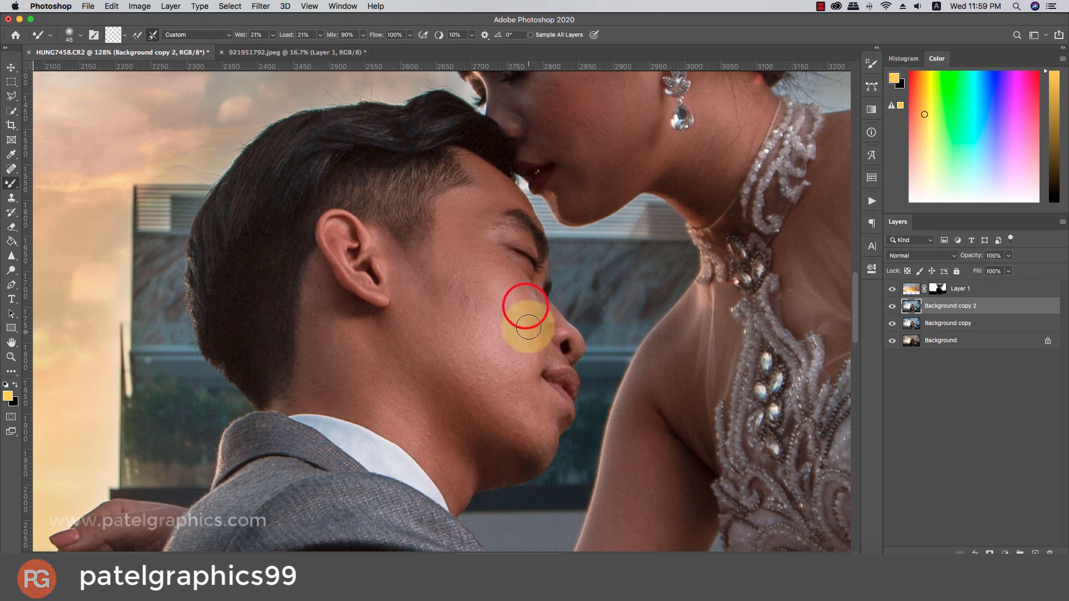
key("]")
left_click(527, 318)
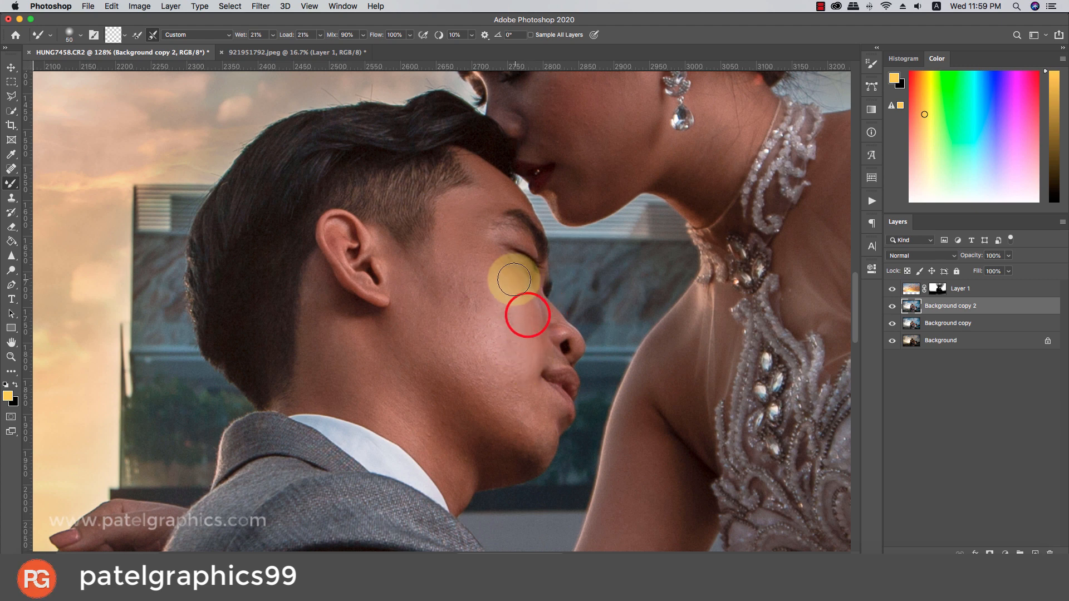
- Enlarge the Mixer Brush to 80 px and blend the groom's skin from under the eye across the upper cheek
key("]")
key("]")
left_click(512, 281)
key("]")
left_click(465, 259)
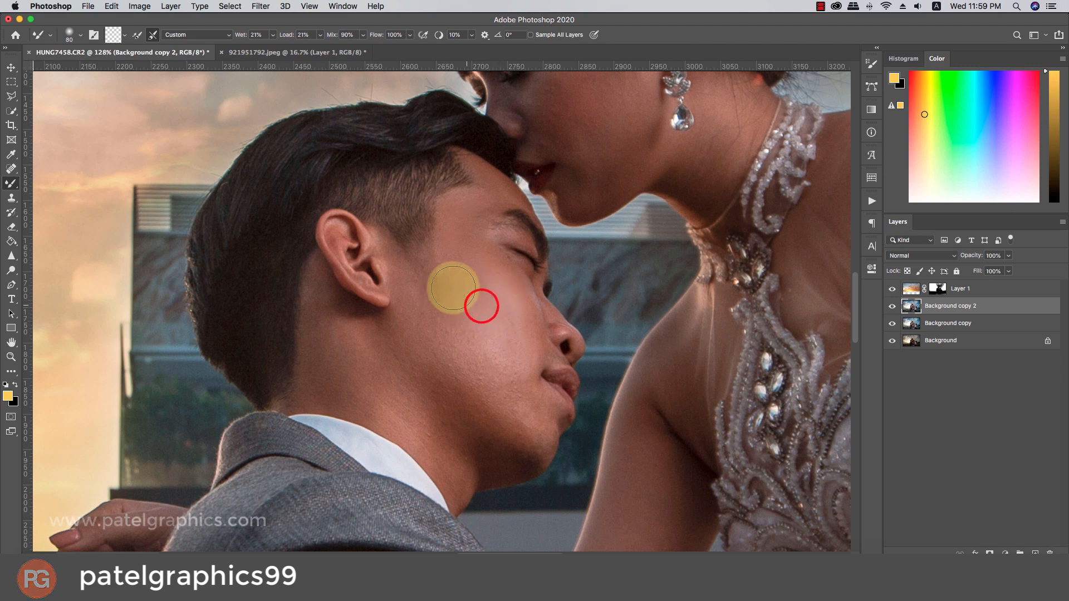
left_click(497, 341)
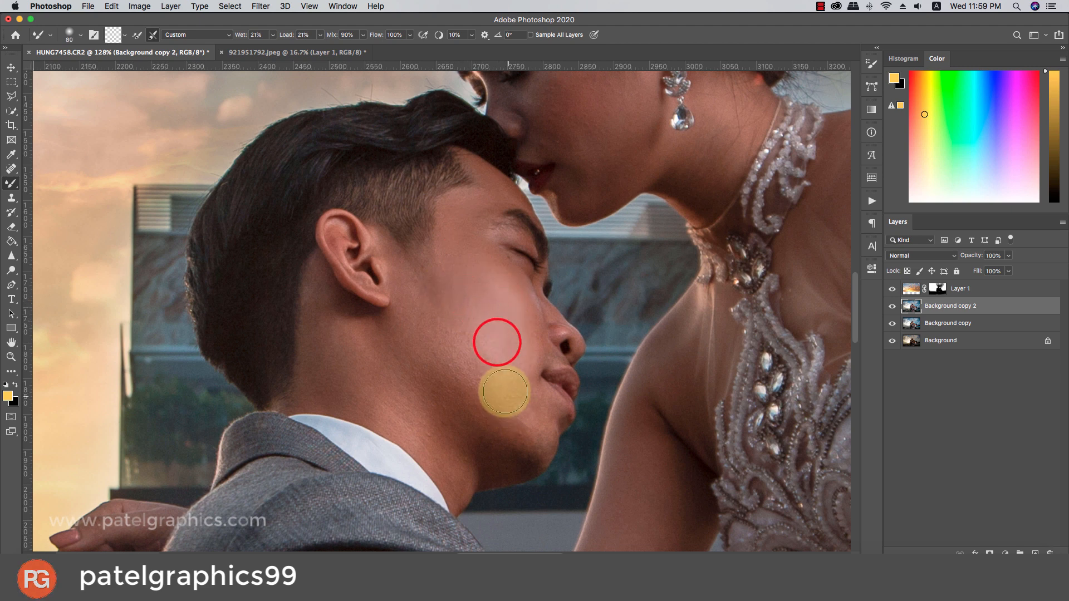
- Even out the centre and lower part of the groom's cheek with the Mixer Brush at 60 to 70 px
key("]")
key("]")
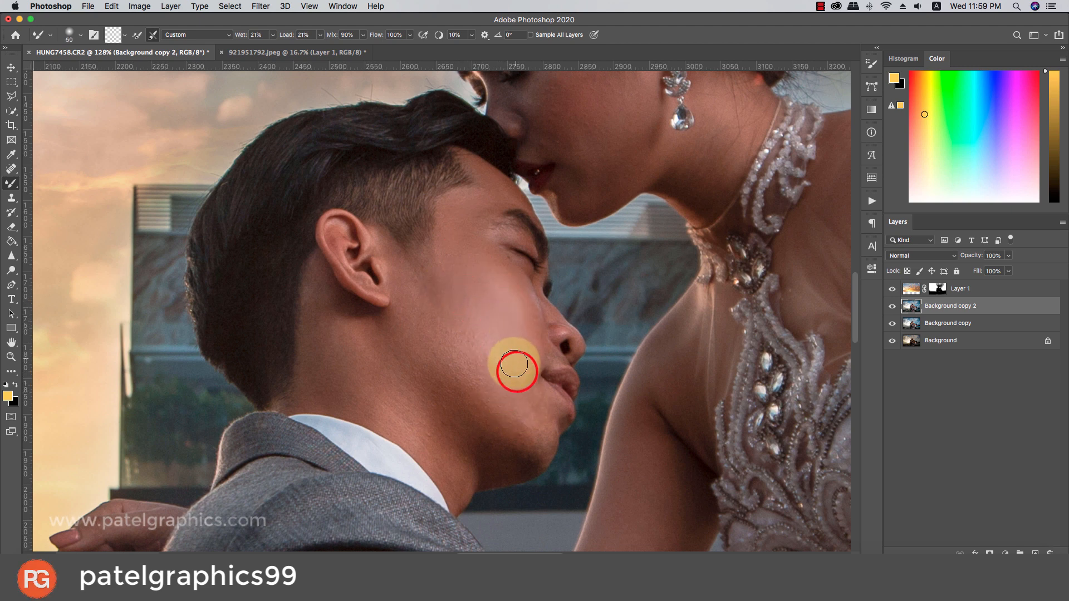
left_click(510, 305)
left_click(471, 284)
key("]")
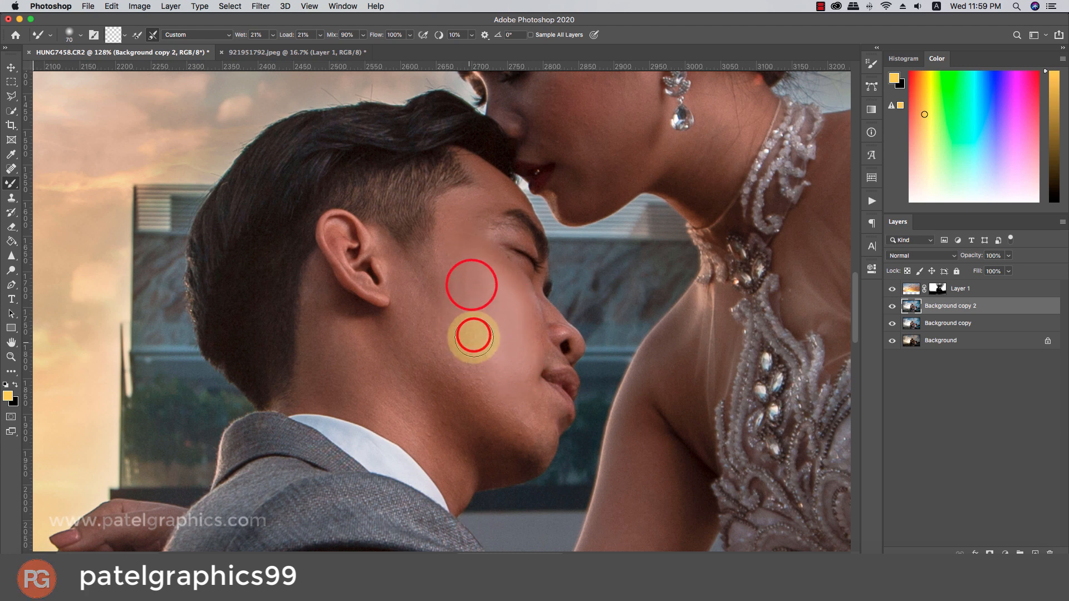
left_click(472, 334)
left_click(432, 334)
left_click(502, 400)
- Blend the skin in front of the groom's ear and beside his mouth, reducing the Mixer Brush to 30 px for the mouth
key("bracketleft")
key("bracketleft")
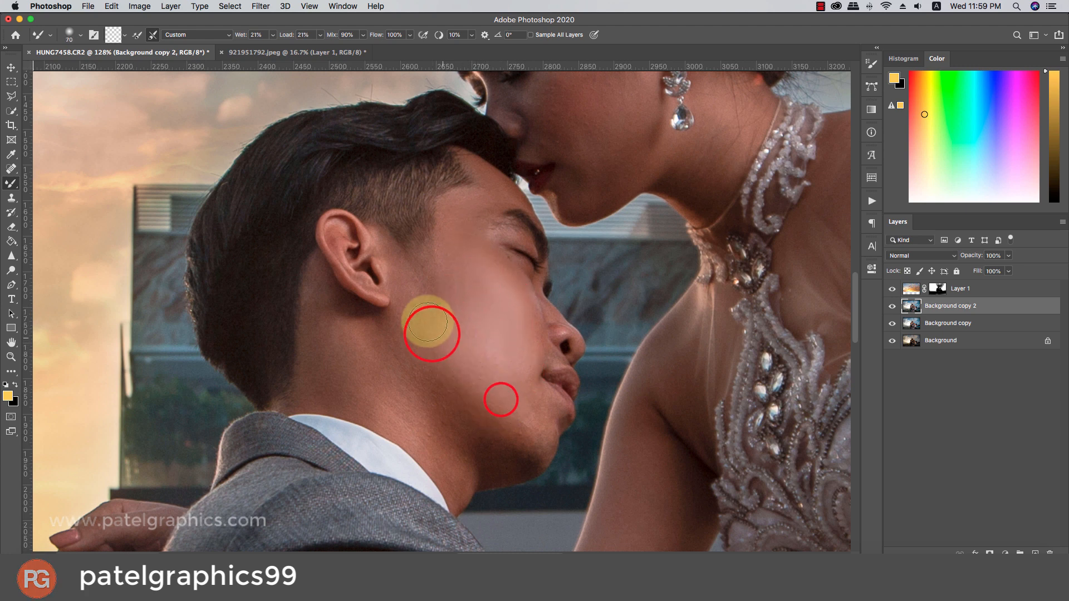
left_click(436, 322)
left_click(447, 316)
left_click(482, 338)
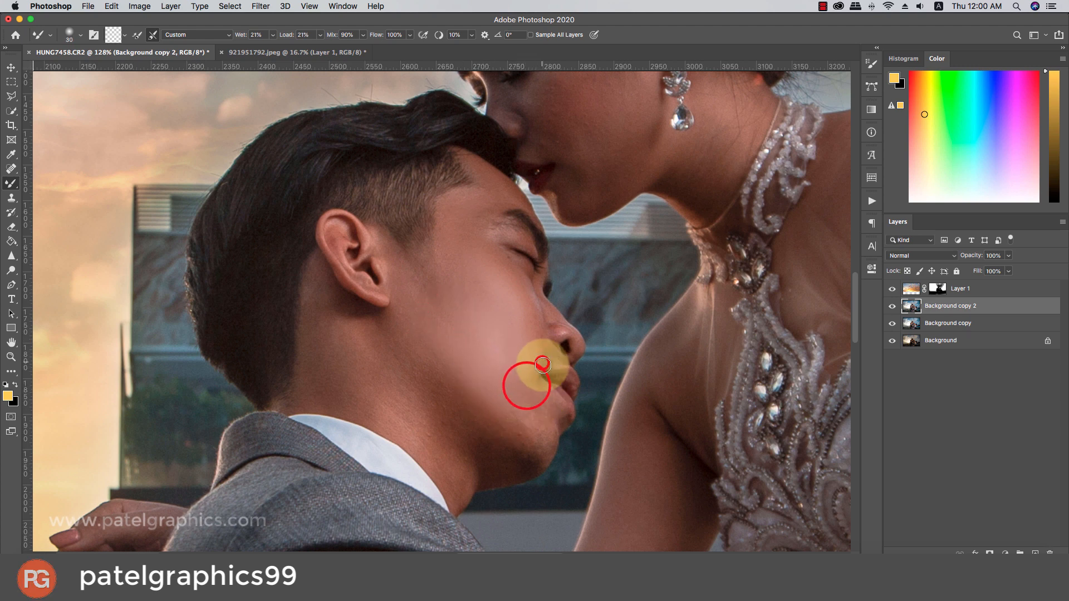
left_click(542, 365)
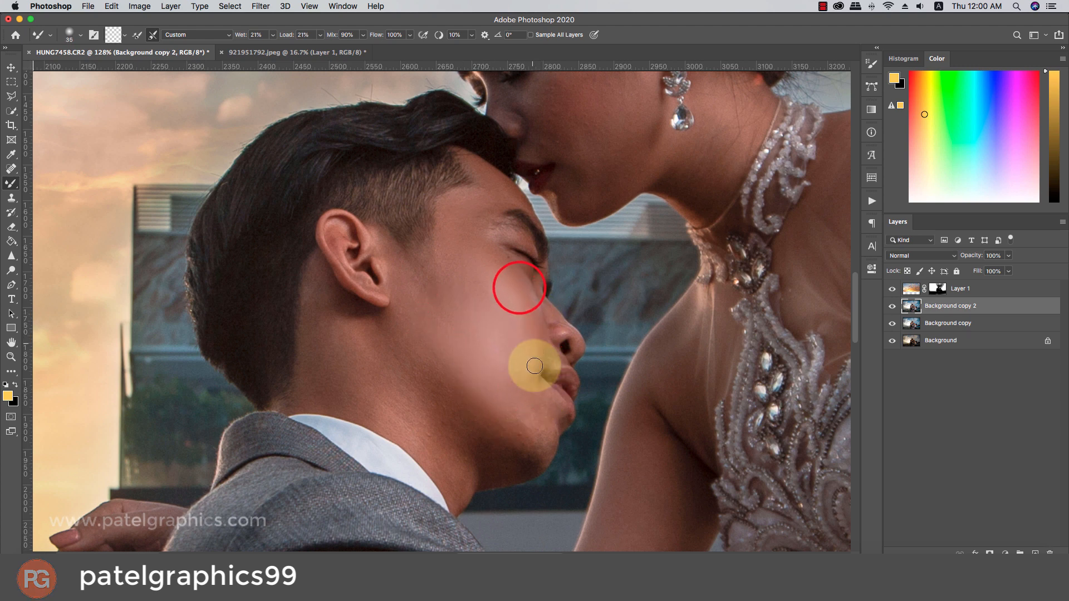
- Smooth the groom's chin and the skin around his lips with the Mixer Brush at 35 to 45 px
left_click(555, 408)
key("bracketright")
left_click(513, 417)
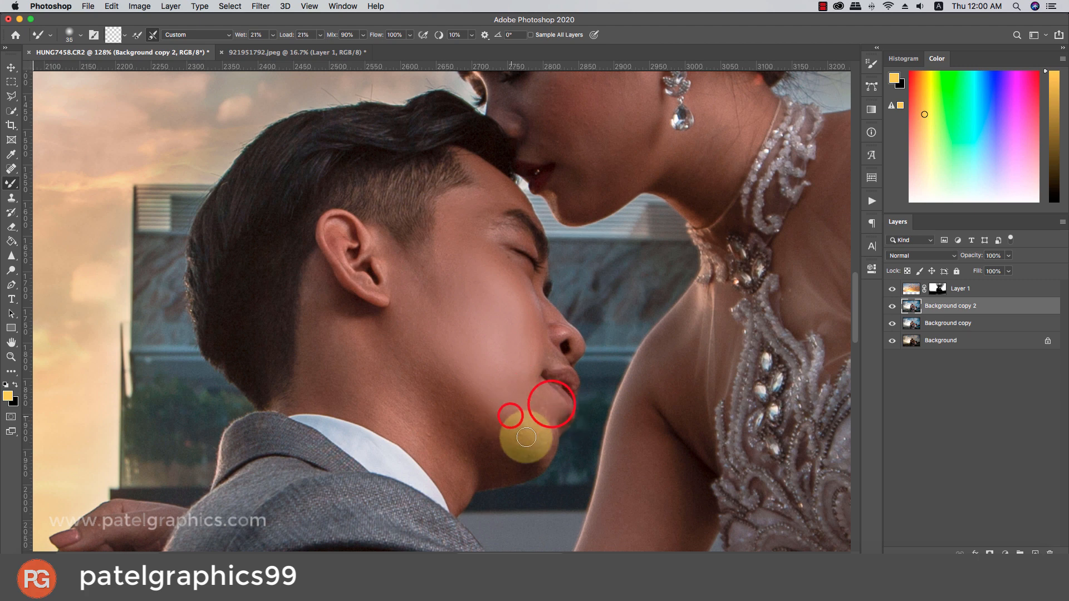
left_click(525, 395)
key("bracketright")
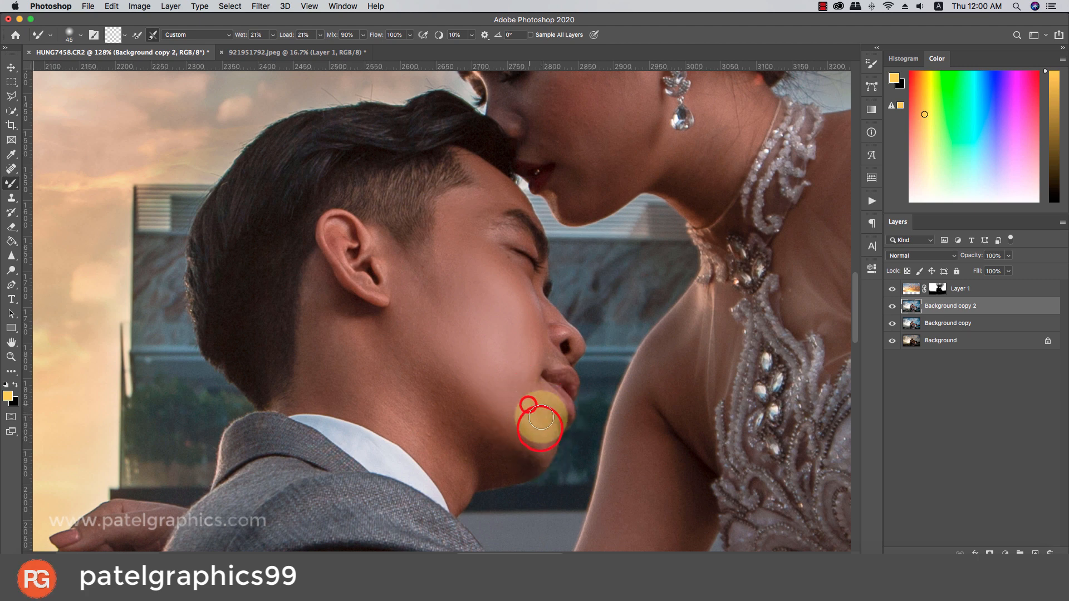
left_click(526, 407)
left_click(528, 380)
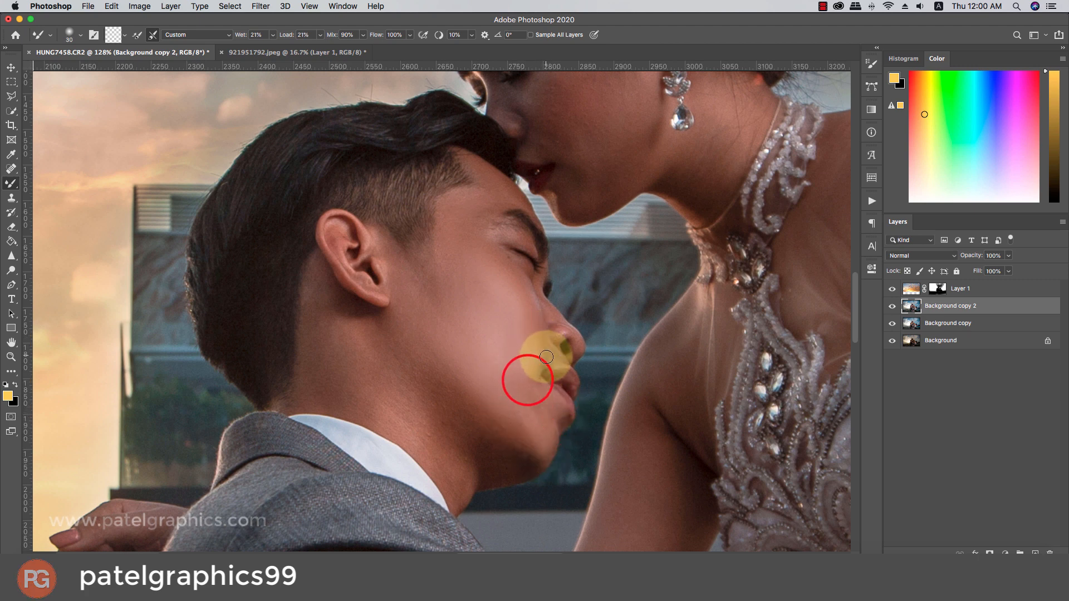
- Blend the skin on the groom's nose with a small Mixer Brush of 15 to 25 px
key("bracketleft")
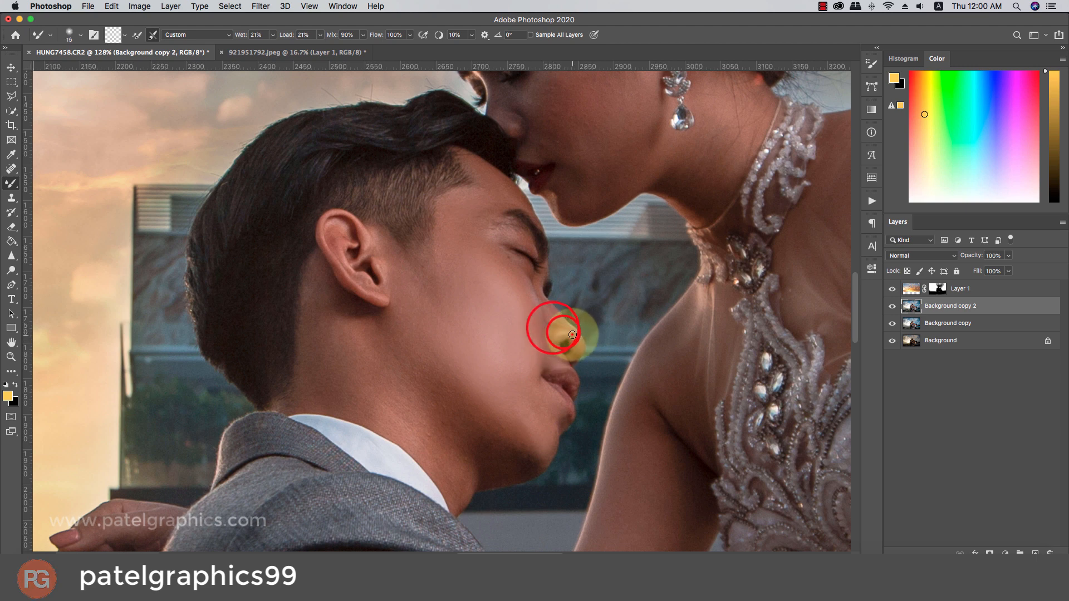
key("bracketright")
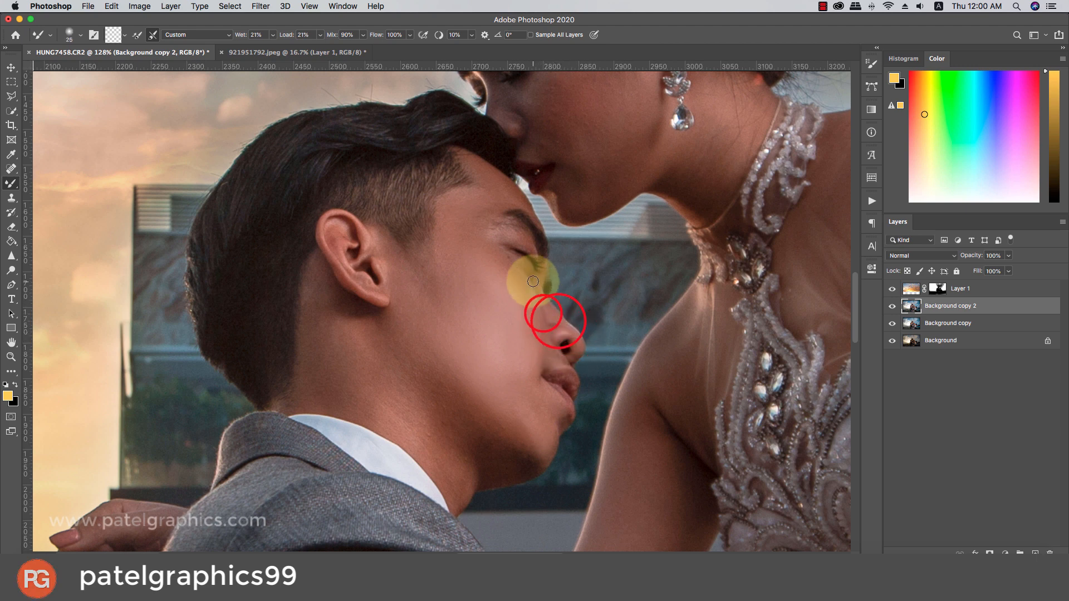
key("bracketleft")
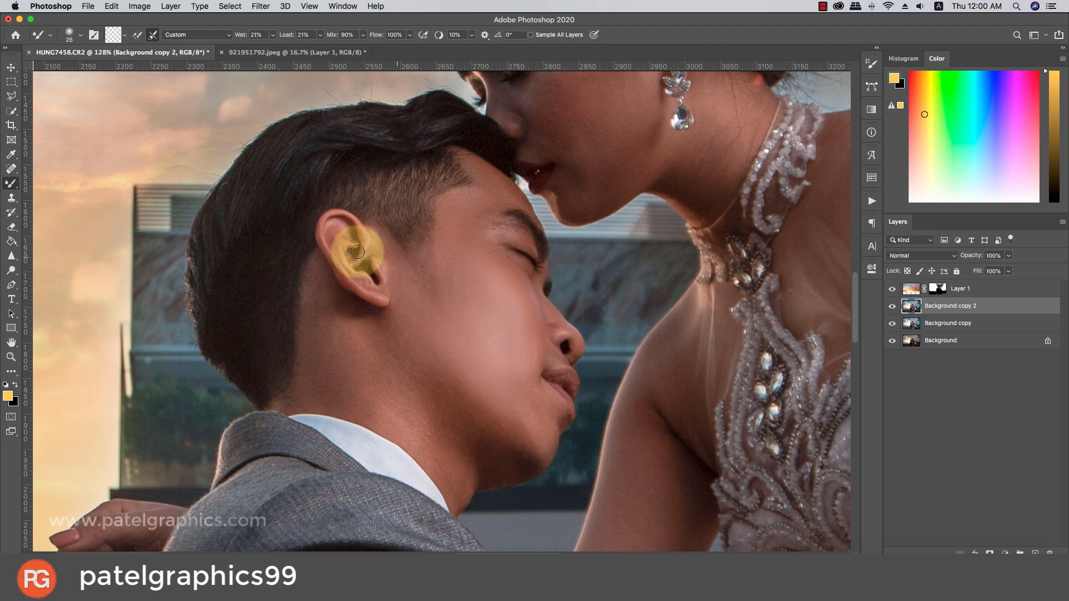
- Enlarge the Mixer Brush and blend the groom's skin from the temple down along the jaw and neck
key("bracketright")
key("bracketright")
mouse_move(447, 239)
left_mouse_down()
mouse_move(438, 254)
mouse_move(446, 212)
mouse_move(451, 292)
mouse_move(394, 269)
mouse_move(411, 326)
left_mouse_up()
key("bracketright")
key("bracketright")
key("bracketright")
key("bracketright")
key("bracketleft")
left_click_drag(433, 376, 499, 458)
key("bracketright")
mouse_move(504, 442)
left_mouse_down()
mouse_move(494, 427)
mouse_move(510, 471)
mouse_move(439, 429)
mouse_move(406, 377)
left_mouse_up()
mouse_move(434, 431)
left_mouse_down()
mouse_move(448, 455)
mouse_move(379, 347)
mouse_move(396, 416)
mouse_move(333, 346)
mouse_move(351, 337)
mouse_move(425, 458)
left_mouse_up()
- Shrink the Mixer Brush and smooth the rim and inner folds of the groom's ear
key("bracketleft")
key("bracketleft")
key("bracketleft")
key("bracketleft")
key("bracketleft")
key("bracketleft")
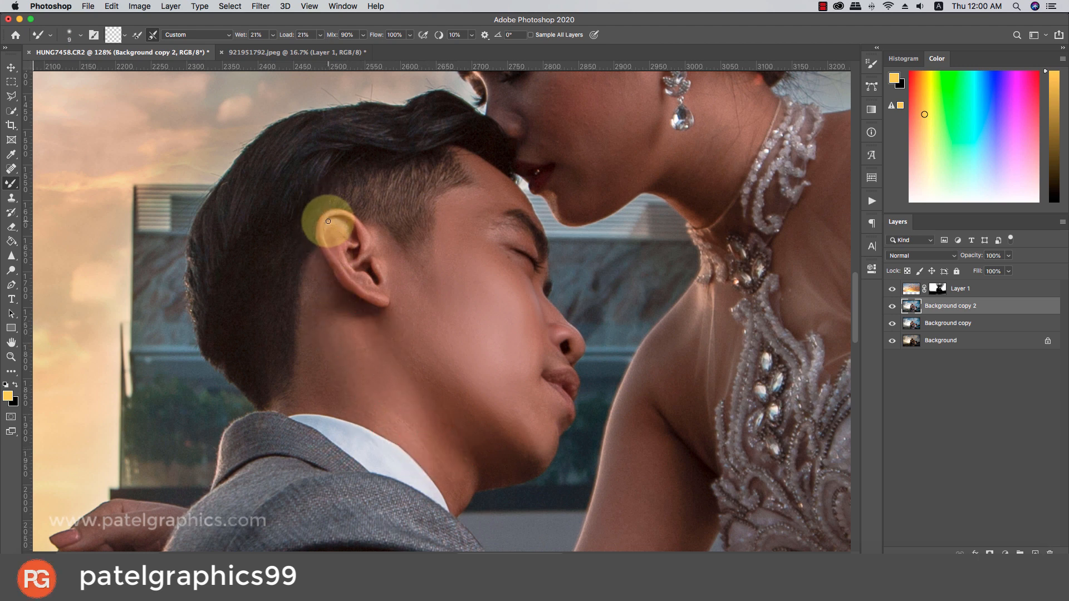
mouse_move(328, 221)
left_mouse_down()
mouse_move(335, 260)
mouse_move(370, 299)
mouse_move(385, 297)
left_mouse_up()
left_click_drag(336, 247, 348, 232)
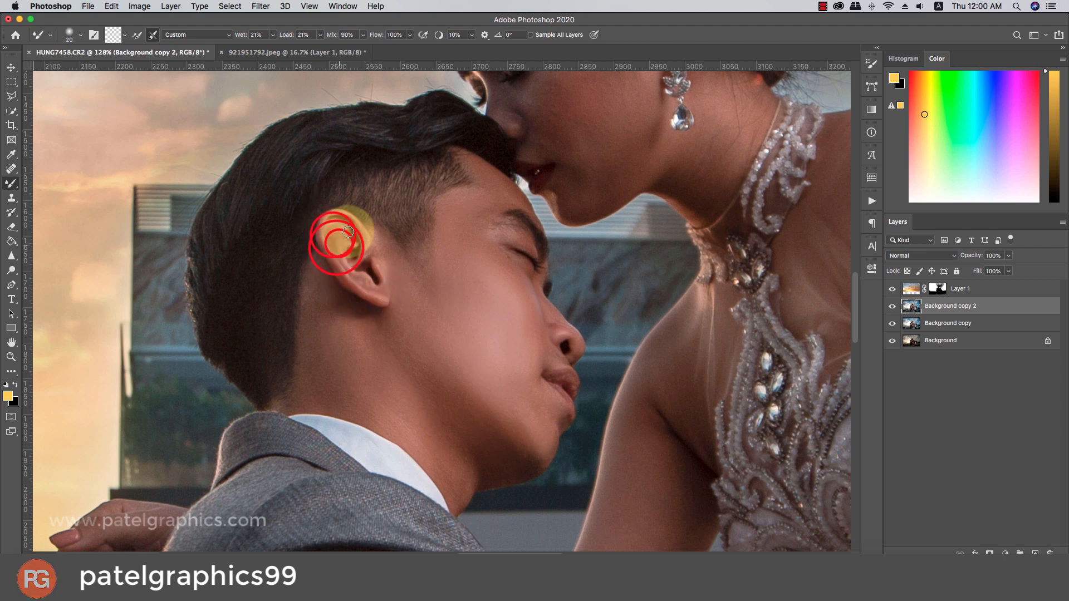
- Enlarge the Mixer Brush to 30 px and blend the skin on the groom's forehead, temple and cheek
key("bracketright")
mouse_move(469, 223)
left_mouse_down()
mouse_move(481, 200)
mouse_move(472, 220)
left_mouse_up()
key("bracketright")
key("bracketright")
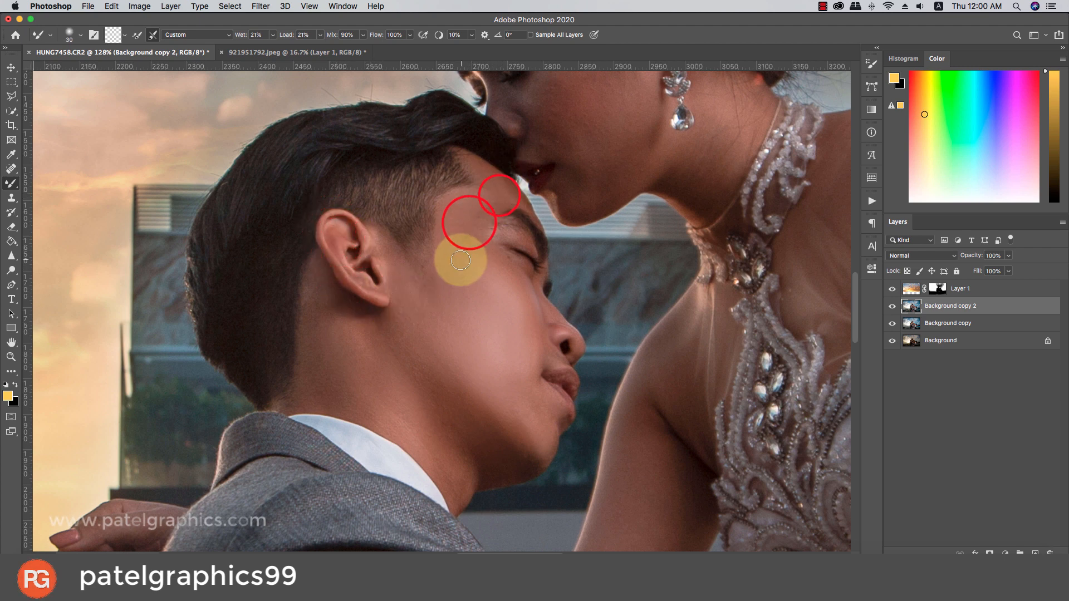
mouse_move(458, 258)
left_mouse_down()
mouse_move(458, 279)
mouse_move(496, 250)
mouse_move(449, 333)
left_mouse_up()
mouse_move(470, 305)
left_mouse_down()
mouse_move(474, 345)
mouse_move(512, 317)
mouse_move(492, 293)
mouse_move(500, 366)
left_mouse_up()
key("bracketright")
key("bracketright")
key("bracketright")
- Smooth the bride's cheek from below the eye back toward the jaw with the Mixer Brush at 45 to 60 px
scroll(493, 358, "down", 10)
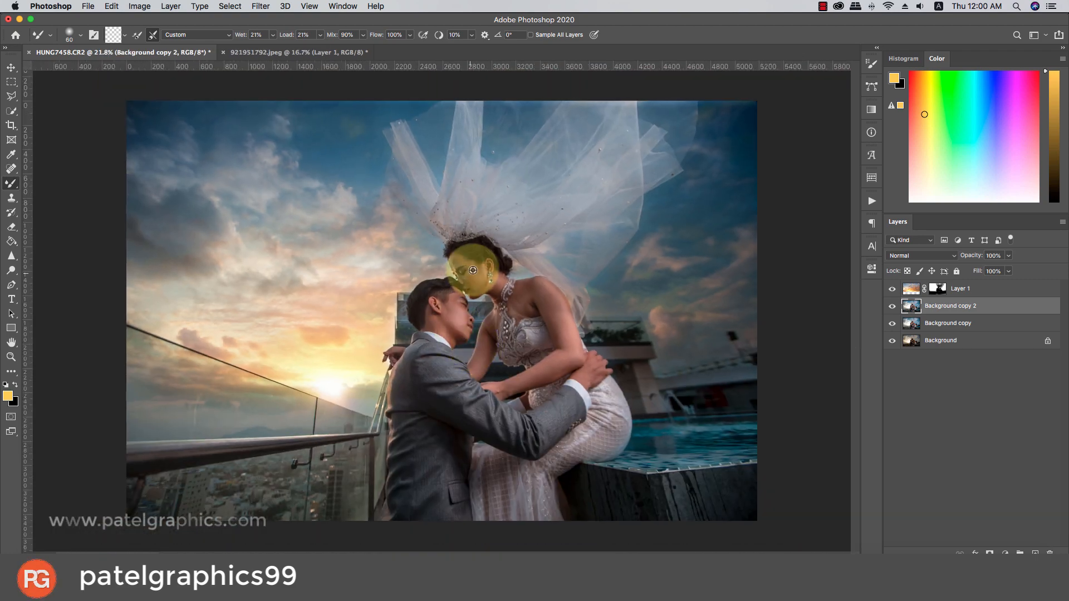
scroll(473, 270, "up", 10)
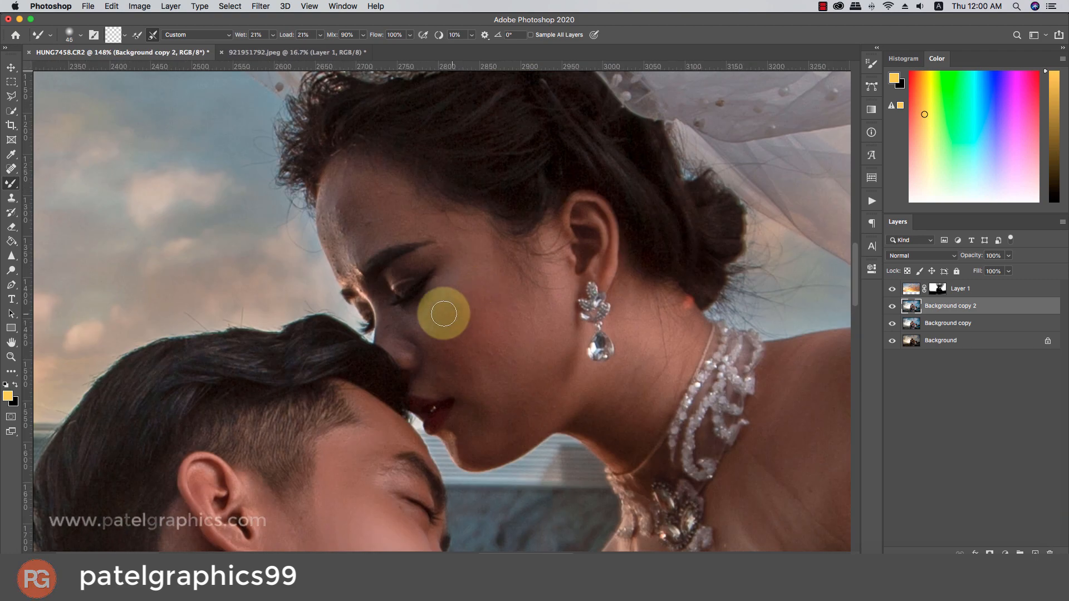
mouse_move(446, 304)
left_mouse_down()
mouse_move(440, 335)
mouse_move(466, 371)
mouse_move(441, 379)
mouse_move(470, 279)
mouse_move(478, 311)
left_mouse_up()
key("[")
key("]")
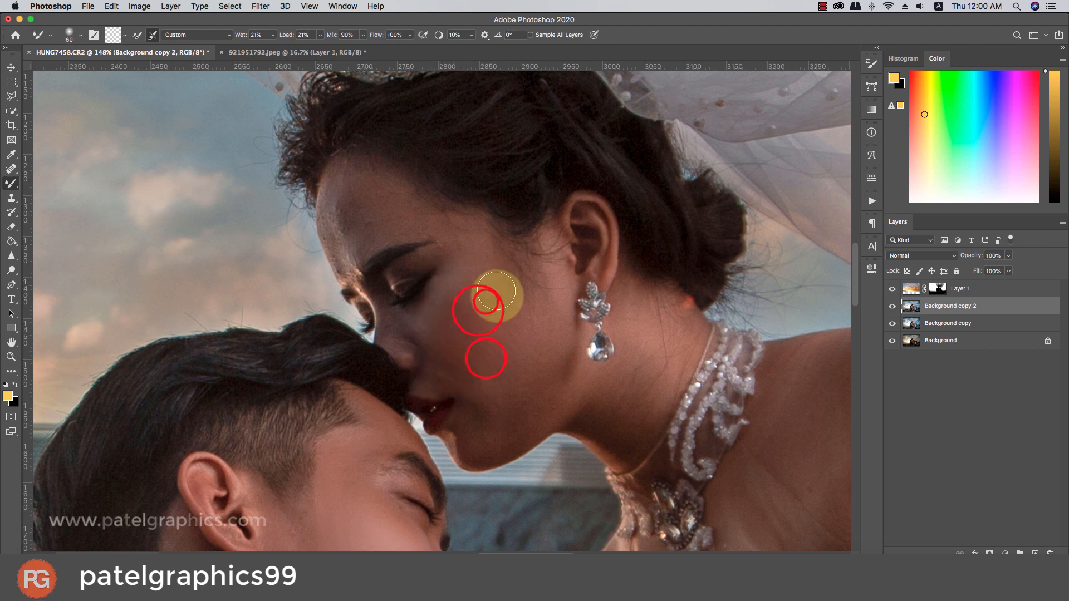
left_click_drag(541, 369, 544, 330)
mouse_move(537, 355)
left_mouse_down()
mouse_move(500, 426)
mouse_move(473, 427)
mouse_move(469, 452)
mouse_move(450, 434)
mouse_move(459, 460)
mouse_move(487, 463)
mouse_move(561, 399)
left_mouse_up()
- Adjust the Mixer Brush size and blend the skin along the bride's jawline
key("[")
key("[")
key("[")
key("]")
key("]")
left_click_drag(563, 401, 576, 384)
key("]")
key("]")
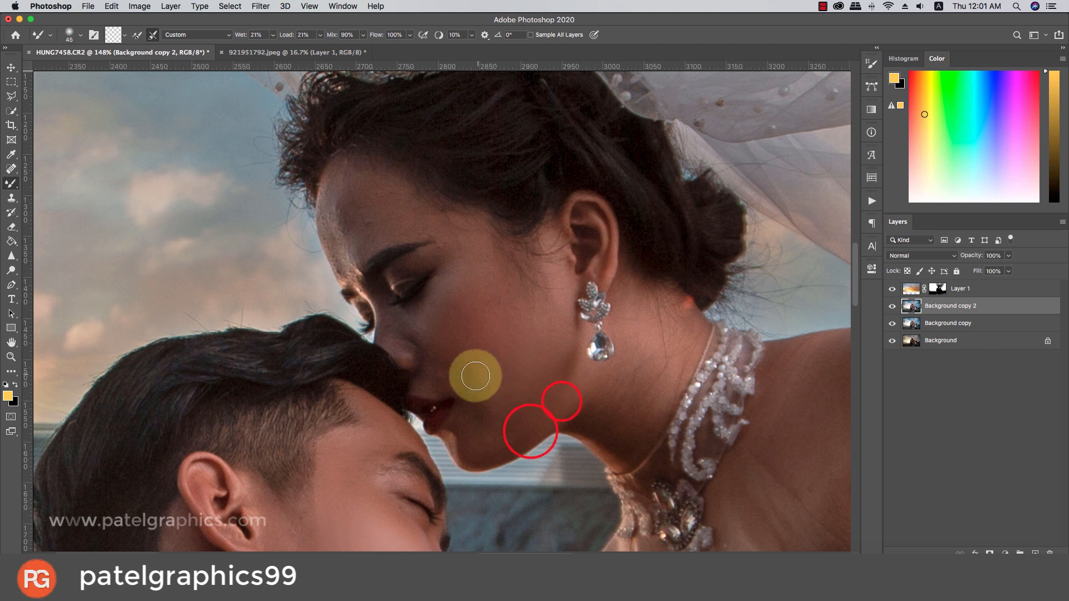
- Blend the bride's skin from beside her mouth up the cheek and back across the lower jaw
left_click_drag(474, 381, 490, 402)
left_click_drag(482, 383, 494, 405)
mouse_move(491, 364)
left_mouse_down()
mouse_move(504, 314)
mouse_move(445, 306)
mouse_move(457, 312)
mouse_move(453, 338)
mouse_move(453, 301)
mouse_move(473, 266)
left_mouse_up()
left_click(445, 306)
key("]")
mouse_move(482, 311)
left_mouse_down()
mouse_move(513, 329)
mouse_move(523, 299)
mouse_move(530, 337)
mouse_move(482, 387)
mouse_move(488, 417)
mouse_move(479, 425)
mouse_move(495, 409)
left_mouse_up()
left_click_drag(527, 407, 556, 374)
left_click_drag(551, 395, 540, 430)
- Reduce the Mixer Brush and smooth the skin between the bride's nose and the area under her eye
key("[")
key("[")
mouse_move(421, 339)
left_mouse_down()
mouse_move(453, 381)
mouse_move(430, 381)
mouse_move(445, 380)
mouse_move(406, 342)
mouse_move(418, 356)
mouse_move(411, 365)
mouse_move(392, 349)
mouse_move(387, 307)
mouse_move(392, 326)
mouse_move(423, 323)
mouse_move(406, 310)
mouse_move(424, 319)
mouse_move(463, 286)
left_mouse_up()
- Blend the bright front edge of the bride's forehead above the brow with the Mixer Brush
key("]")
key("]")
key("]")
key("]")
key("]")
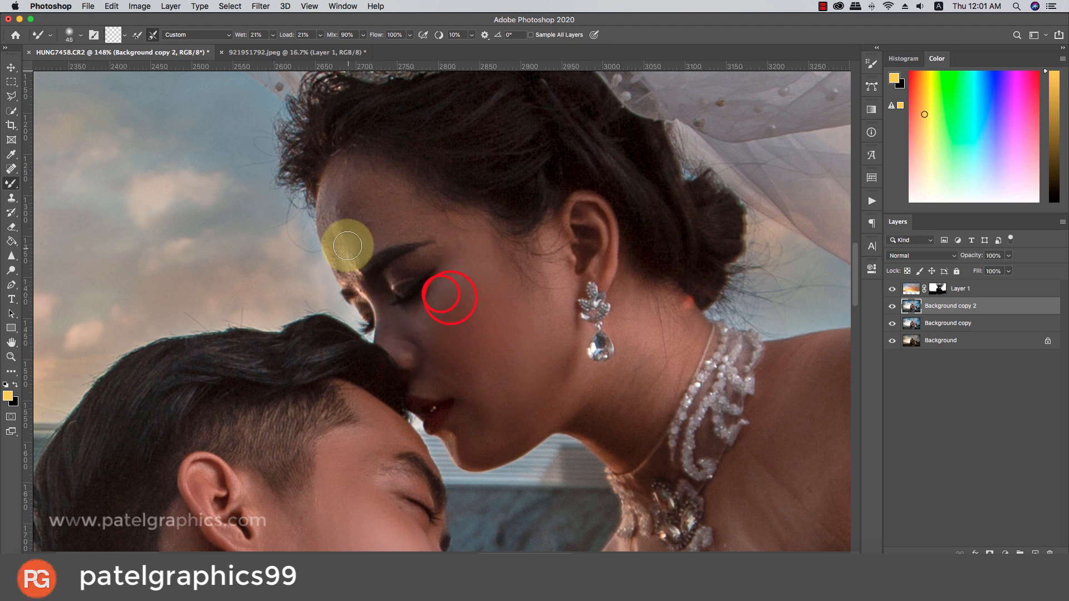
left_click_drag(340, 266, 345, 281)
key("]")
key("]")
key("]")
key("]")
left_click_drag(324, 232, 334, 258)
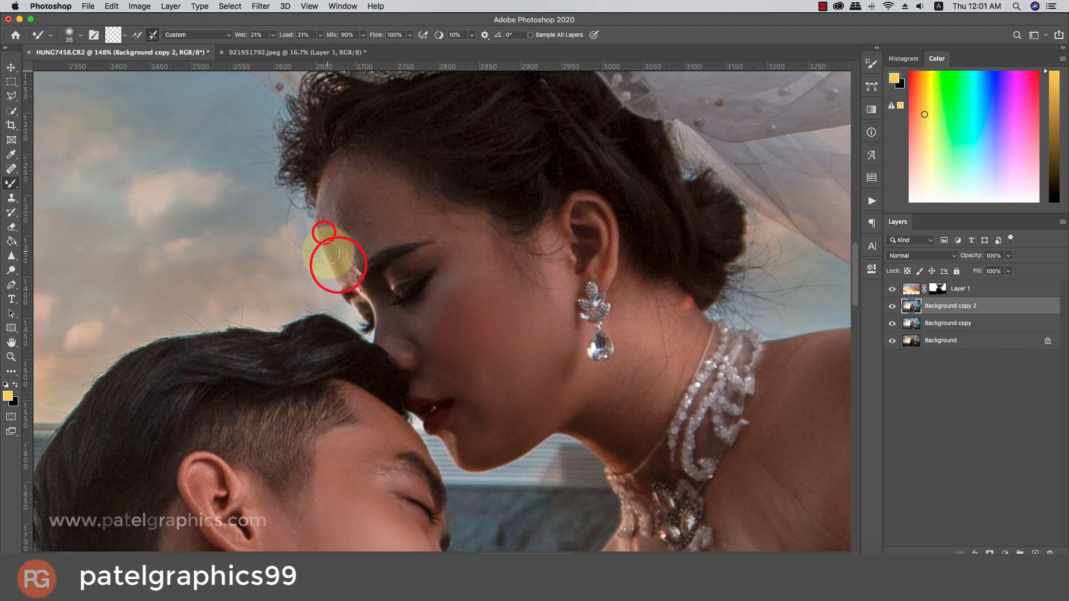
- Smooth the bride's forehead from the hairline to the brows with the Mixer Brush at 25 to 40 px
mouse_move(327, 214)
left_mouse_down()
mouse_move(336, 199)
mouse_move(353, 263)
mouse_move(371, 224)
left_mouse_up()
left_click_drag(361, 226, 402, 222)
mouse_move(350, 221)
left_mouse_down()
mouse_move(380, 190)
mouse_move(364, 216)
mouse_move(444, 229)
left_mouse_up()
key("]")
key("[")
key("[")
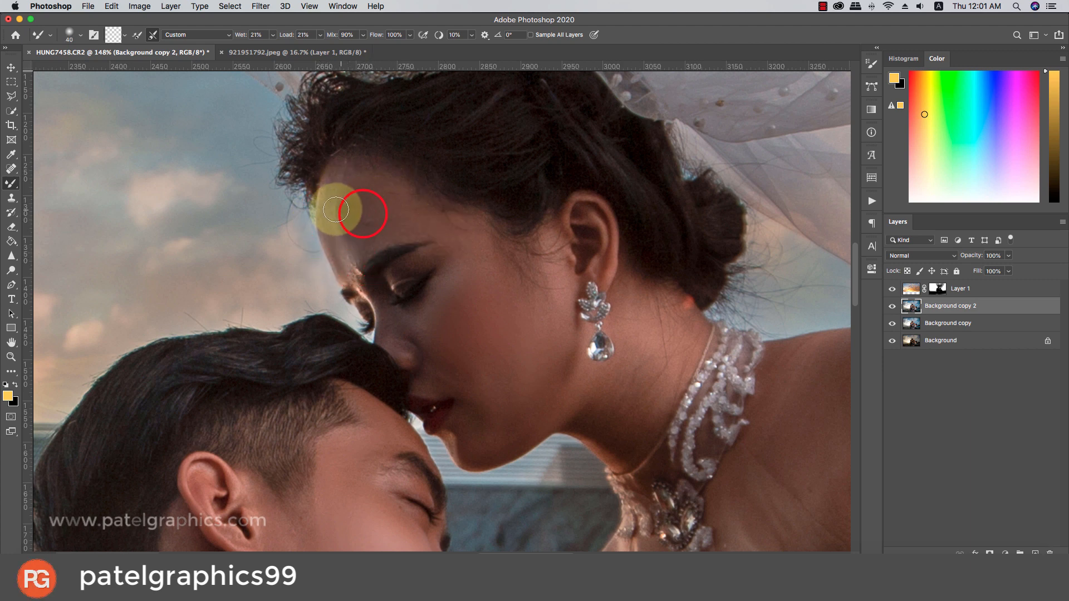
mouse_move(337, 205)
left_mouse_down()
mouse_move(359, 198)
mouse_move(345, 253)
left_mouse_up()
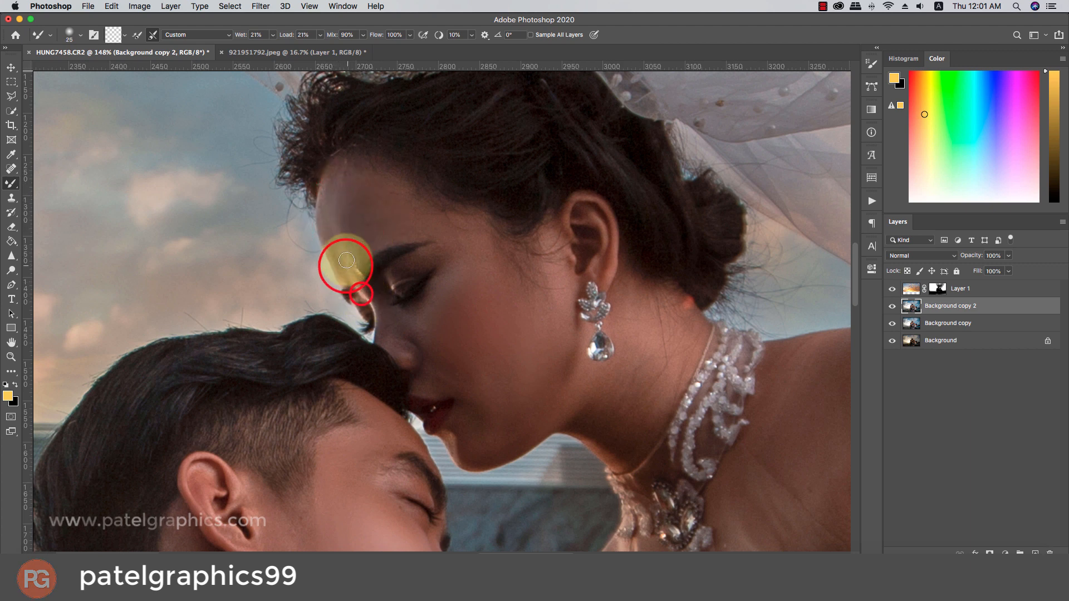
left_click_drag(360, 239, 410, 234)
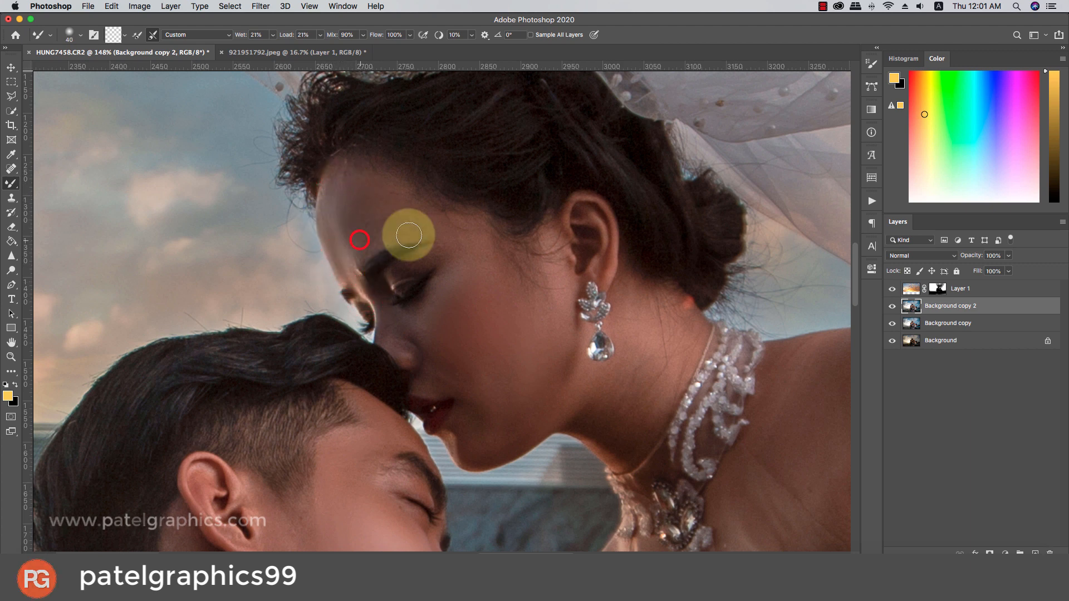
- Enlarge the Mixer Brush to 45 px and blend the skin in front of the bride's ear
key("]")
key("]")
key("]")
left_click_drag(537, 285, 539, 272)
scroll(533, 277, "down", 5)
scroll(533, 276, "down", 6)
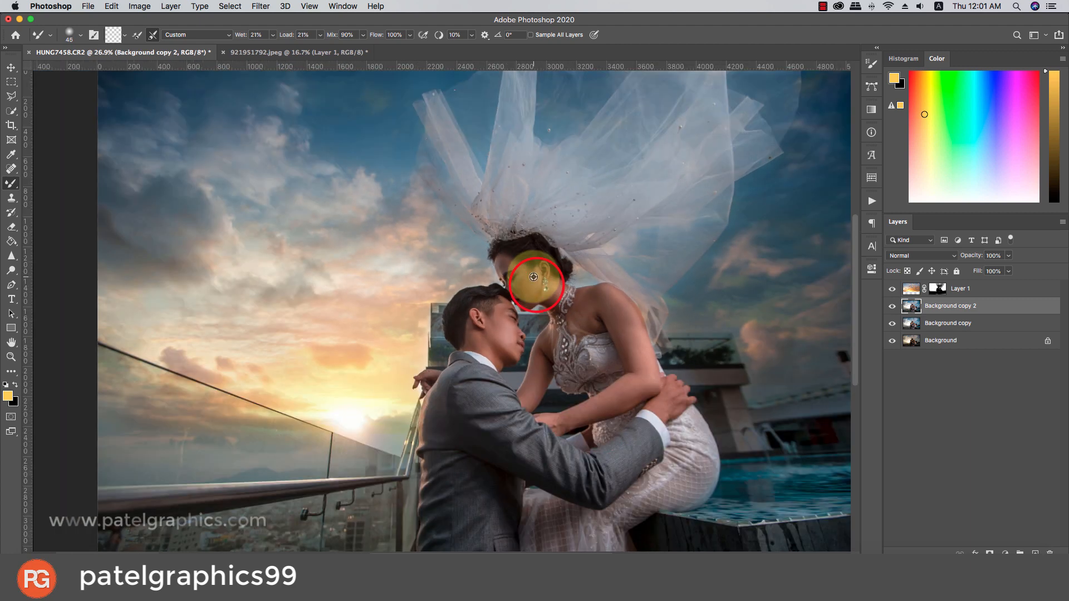
- Duplicate the Background copy 2 layer in Screen blend mode and hide the copy with an inverted layer mask
key("ctrl+j")
left_click(925, 256)
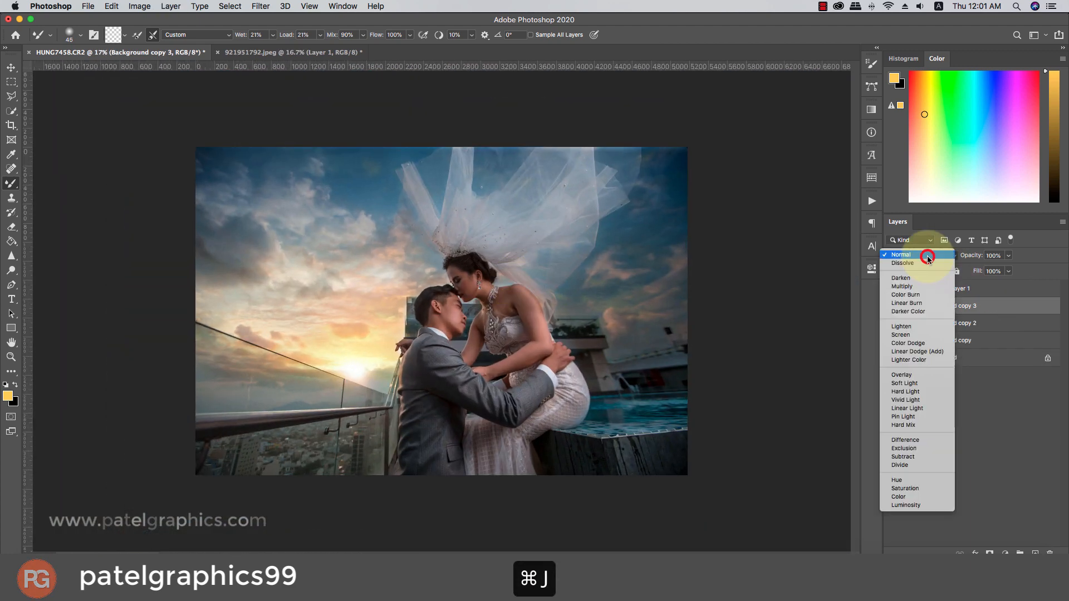
left_click(892, 358)
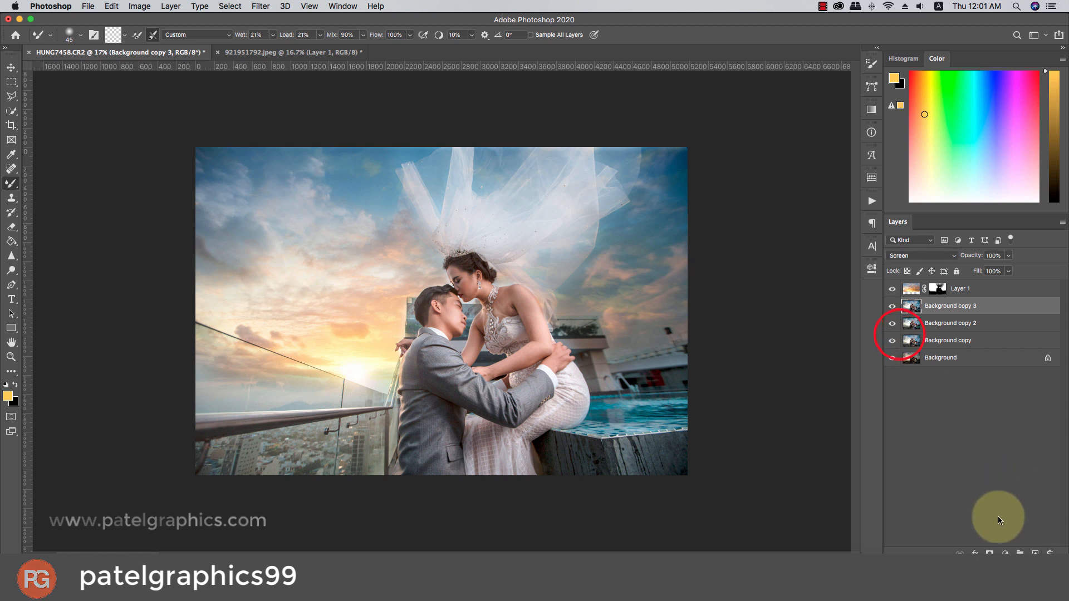
left_click(988, 552)
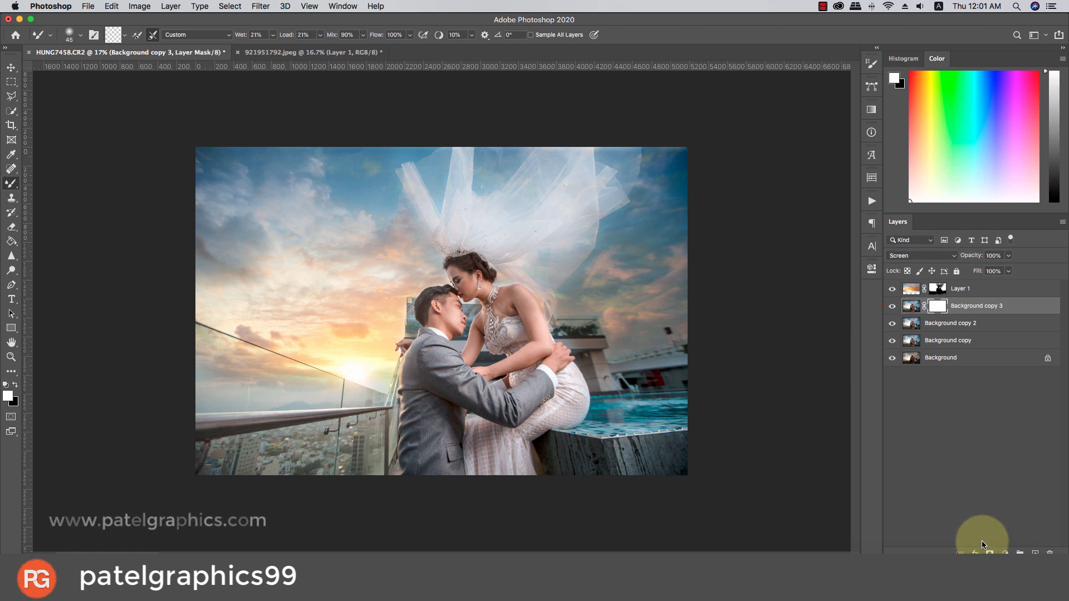
key("super+i")
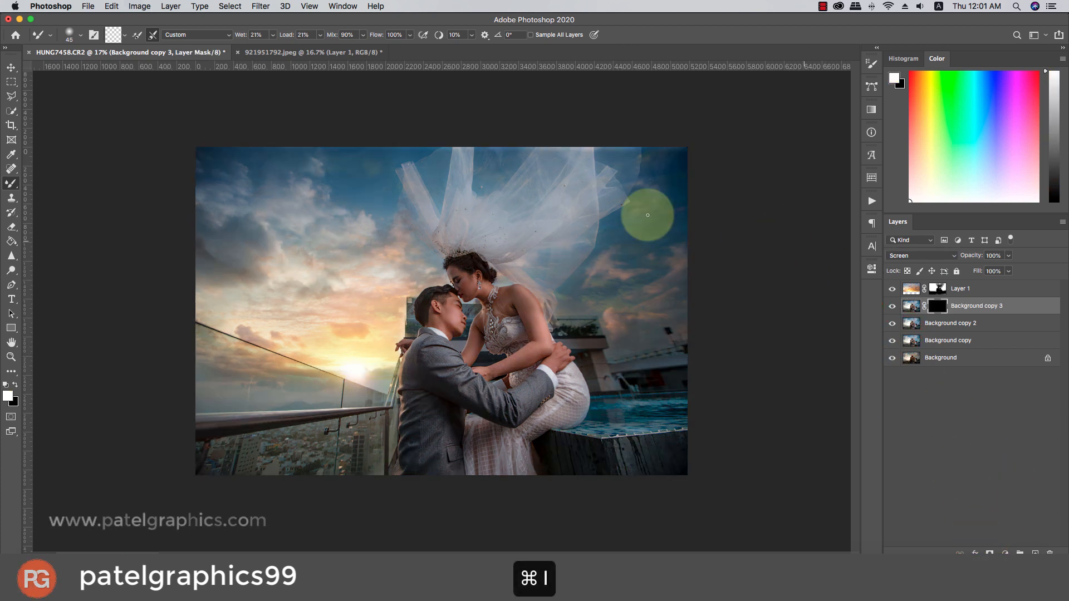
- Switch to the regular Brush tool and set its size to 45 px and its opacity to 100%
left_click(11, 183)
left_click(44, 180)
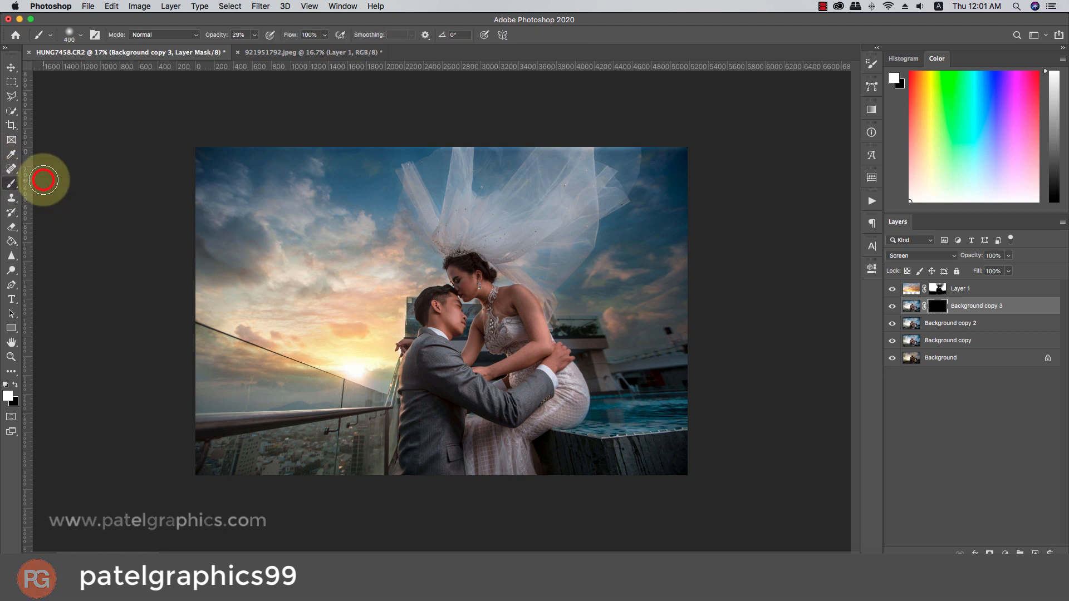
scroll(468, 304, "up", 5)
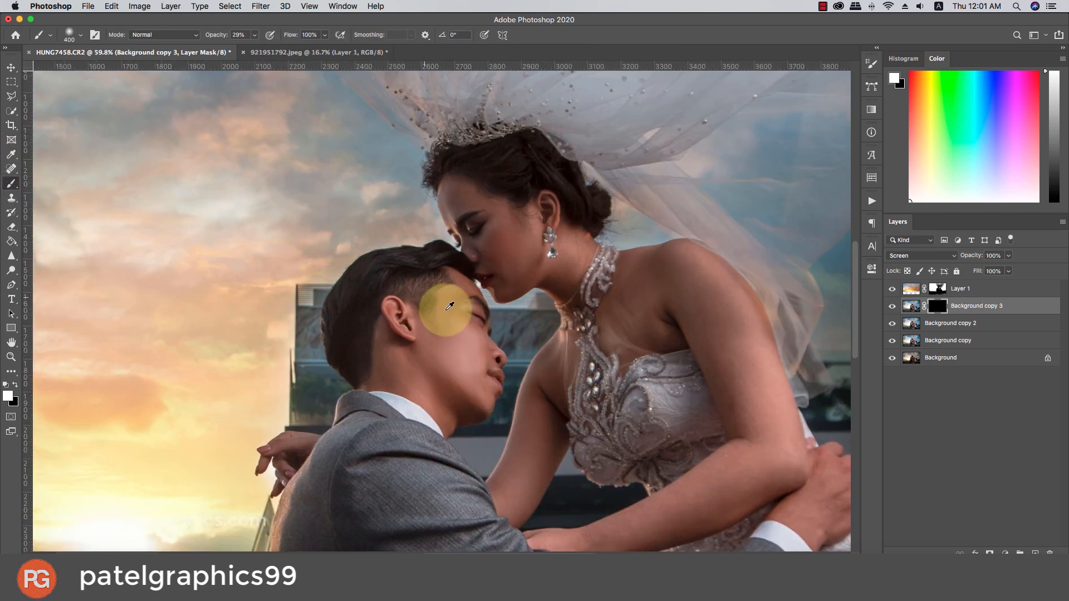
scroll(450, 306, "up", 2)
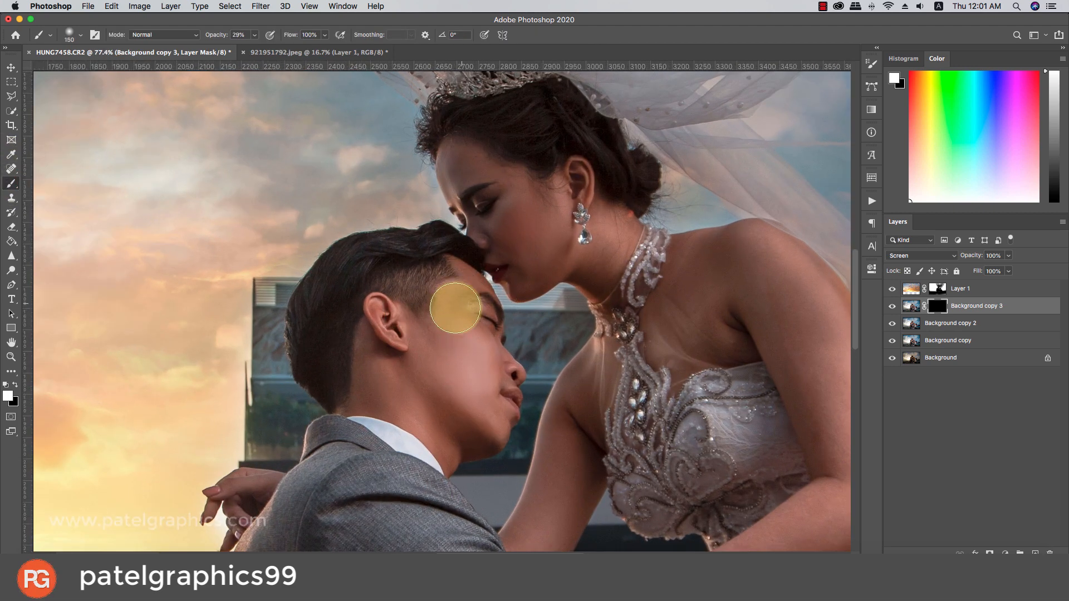
right_click(451, 302)
type("45")
key("Return")
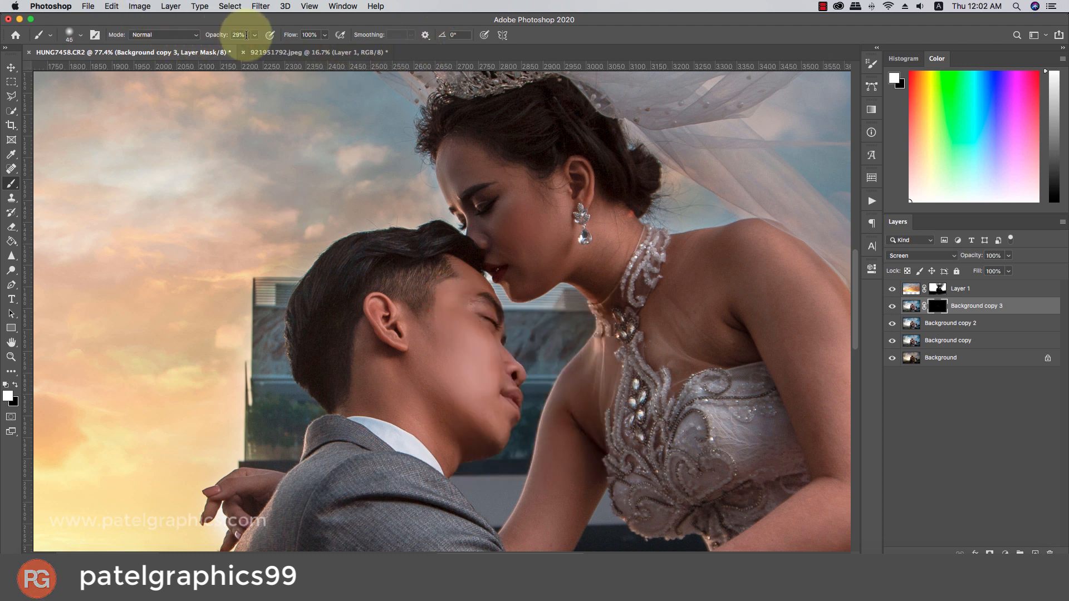
left_click_drag(265, 49, 311, 44)
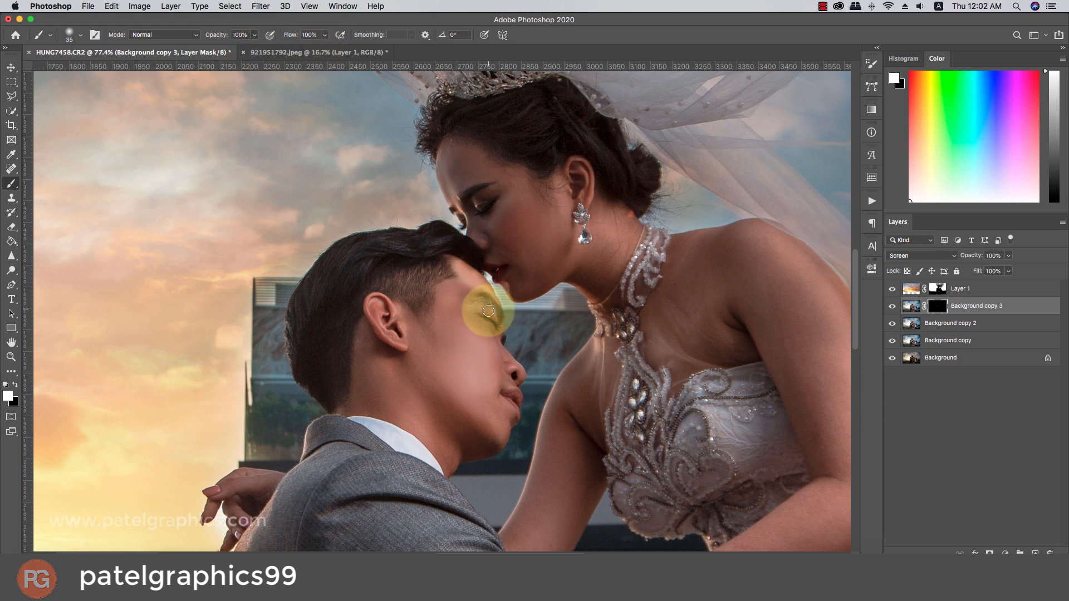
- Paint white on the mask over the groom's forehead, cheek and ear, with the brush at 35 to 60 px
mouse_move(479, 306)
left_mouse_down()
mouse_move(455, 310)
mouse_move(470, 290)
left_mouse_up()
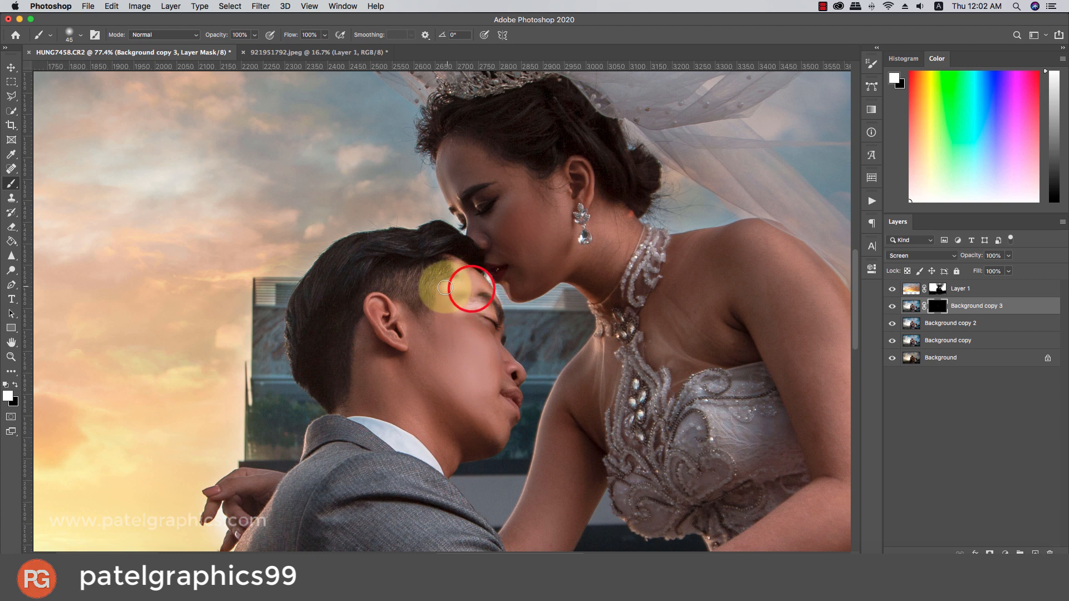
mouse_move(441, 299)
left_mouse_down()
mouse_move(446, 368)
mouse_move(448, 346)
mouse_move(422, 343)
mouse_move(437, 368)
mouse_move(443, 301)
mouse_move(442, 354)
mouse_move(413, 336)
mouse_move(447, 376)
left_mouse_up()
key("bracketright")
key("bracketright")
key("bracketright")
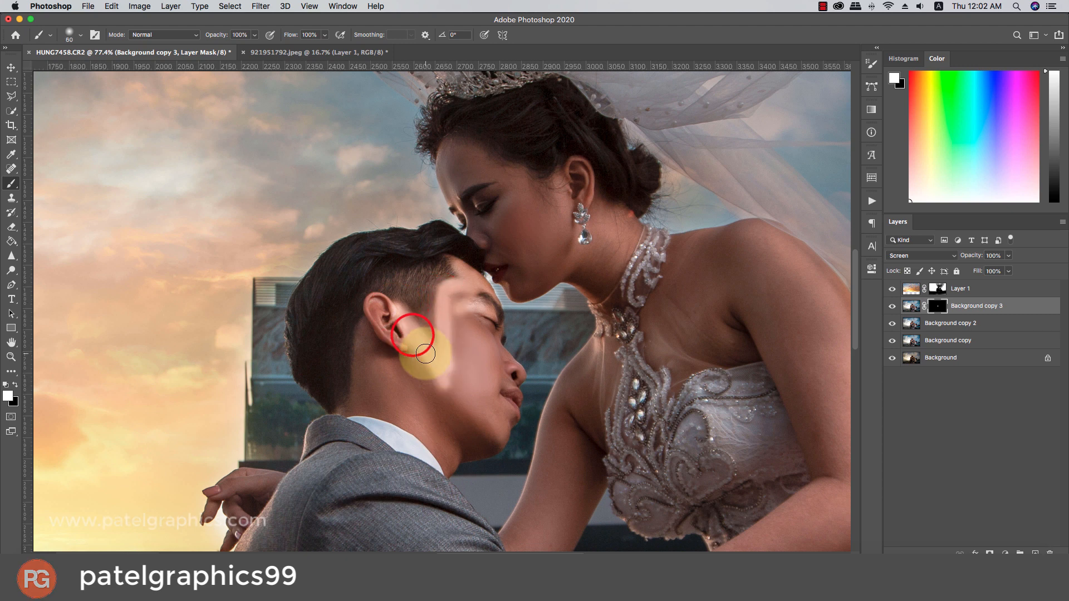
key("bracketright")
mouse_move(392, 314)
left_mouse_down()
mouse_move(378, 304)
mouse_move(365, 343)
left_mouse_up()
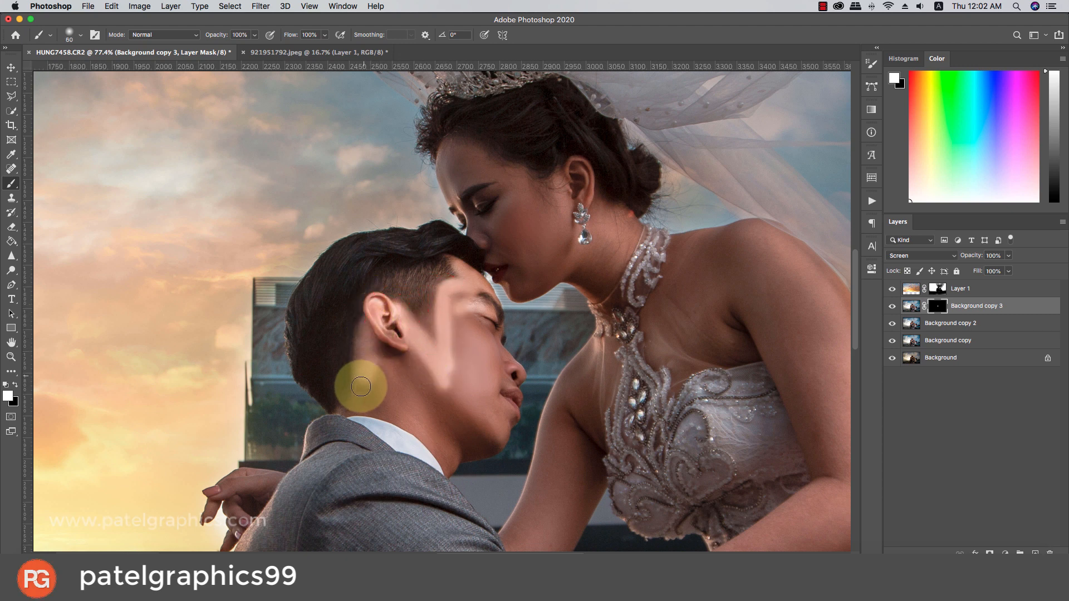
- Reduce the brush to 45 px and reveal the brightening along the groom's neck, jaw and chin
key("bracketleft")
key("bracketleft")
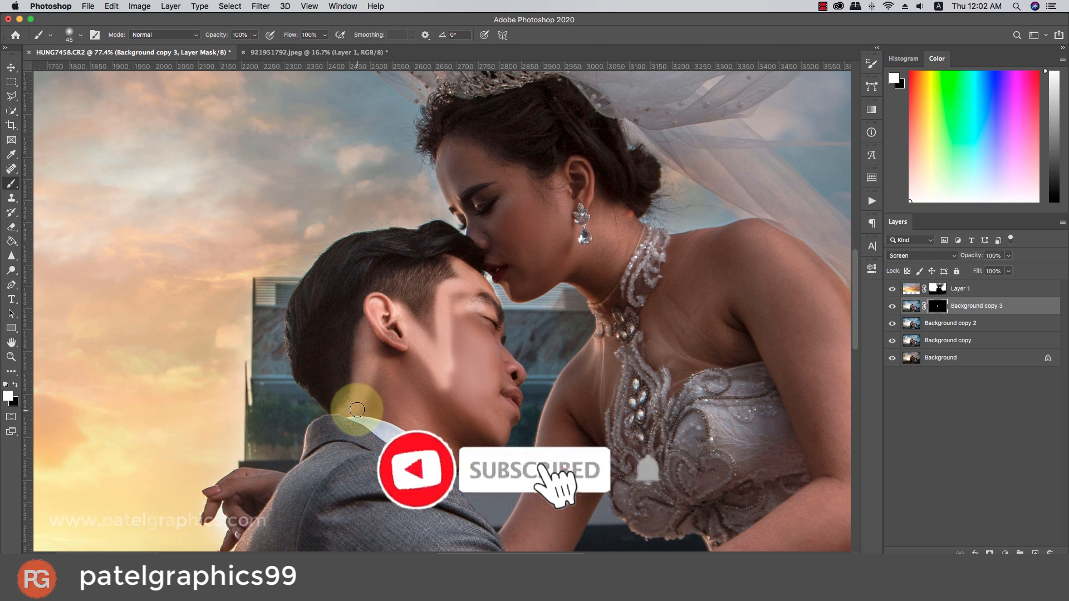
mouse_move(357, 407)
left_mouse_down()
mouse_move(437, 446)
mouse_move(496, 444)
left_mouse_up()
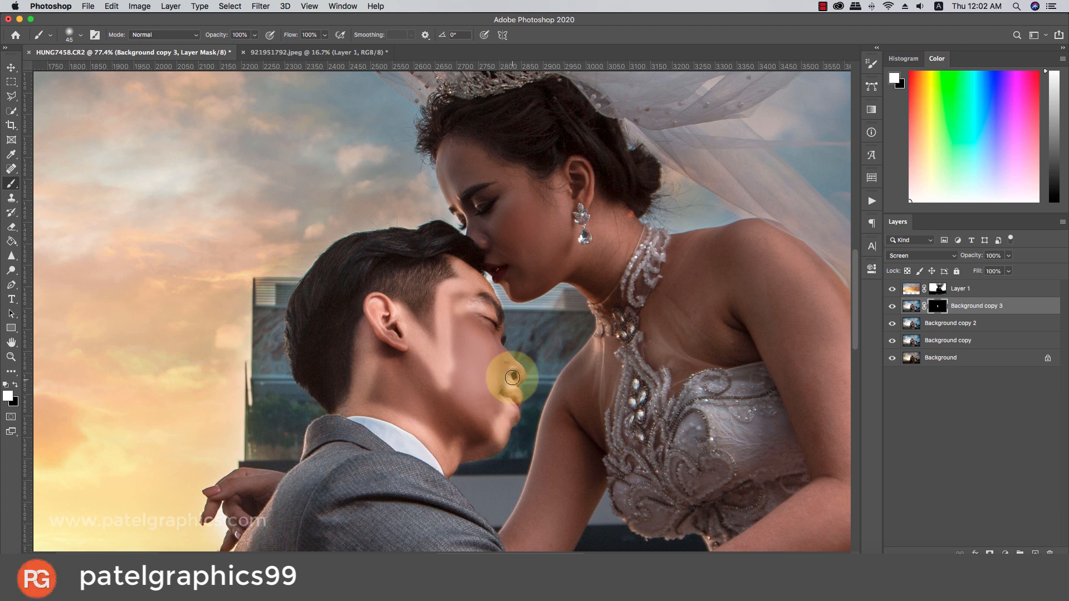
- Paint the rest of the groom's face and neck on the mask to even out the brightening, enlarging the brush
key("bracketleft")
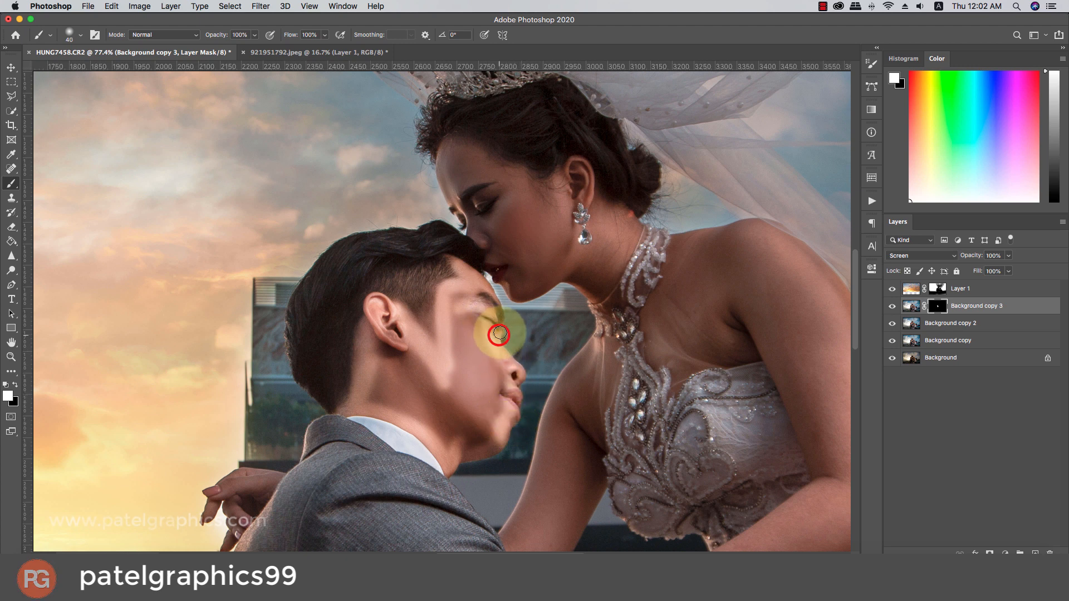
key("bracketright")
mouse_move(479, 315)
left_mouse_down()
mouse_move(454, 297)
mouse_move(453, 377)
mouse_move(411, 328)
mouse_move(442, 360)
mouse_move(419, 359)
left_mouse_up()
key("bracketright")
key("bracketright")
mouse_move(387, 322)
left_mouse_down()
mouse_move(389, 382)
mouse_move(376, 393)
left_mouse_up()
mouse_move(387, 342)
left_mouse_down()
mouse_move(427, 393)
mouse_move(398, 394)
mouse_move(438, 396)
mouse_move(446, 434)
mouse_move(412, 396)
mouse_move(385, 389)
mouse_move(462, 405)
mouse_move(475, 433)
mouse_move(491, 403)
mouse_move(467, 326)
mouse_move(491, 366)
mouse_move(491, 410)
mouse_move(455, 341)
mouse_move(456, 300)
left_mouse_up()
- Paint white on the mask from the bride's forehead down to her chin to brighten the front of her face
scroll(444, 338, "down", 5)
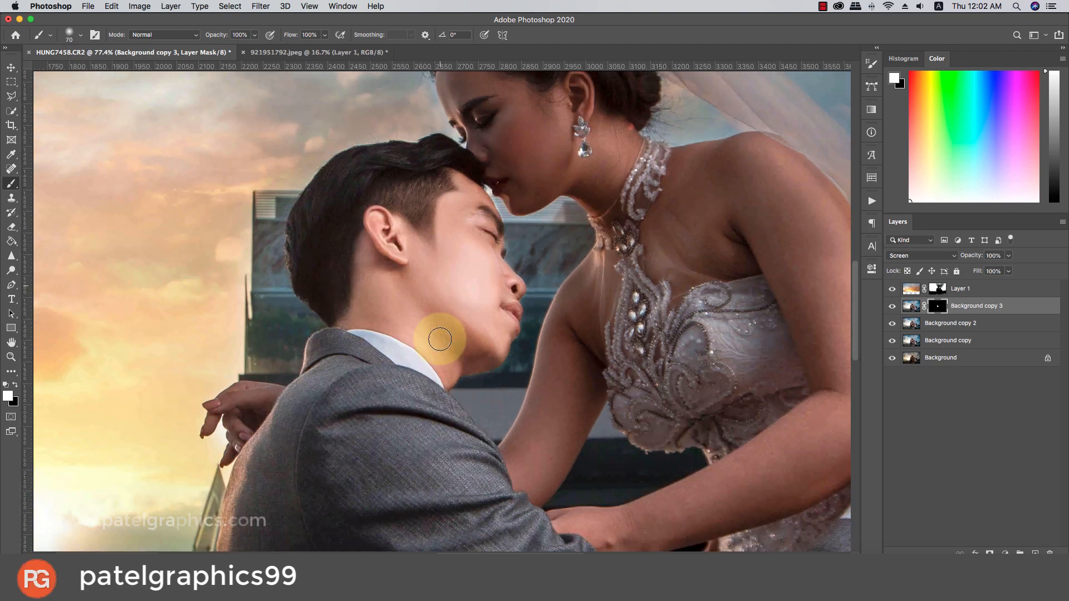
scroll(482, 306, "up", 2)
scroll(482, 306, "up", 5)
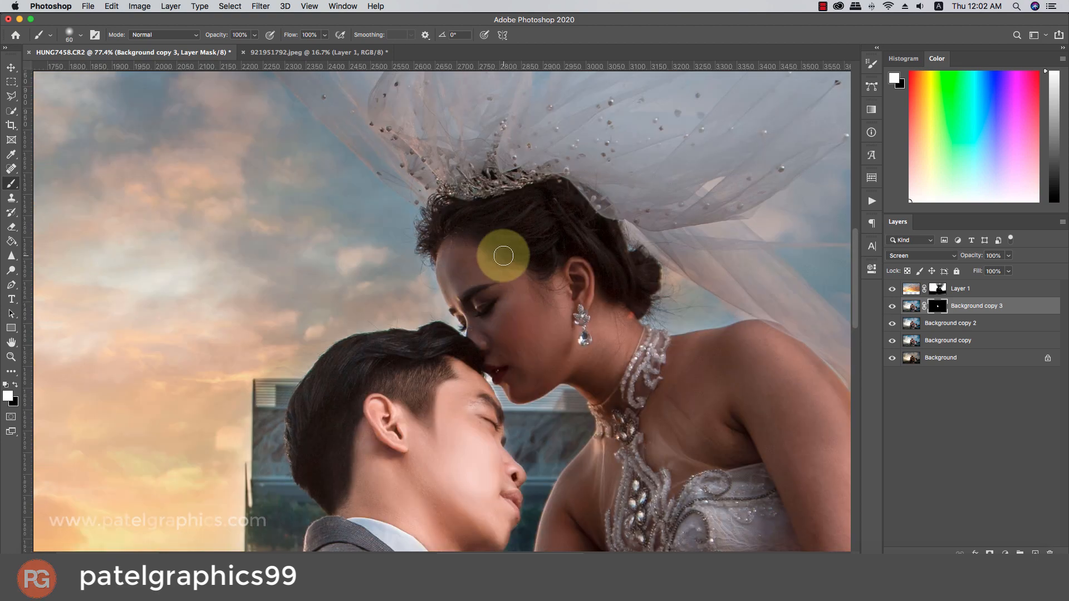
mouse_move(450, 266)
left_mouse_down()
mouse_move(467, 325)
mouse_move(493, 351)
mouse_move(496, 380)
mouse_move(506, 366)
mouse_move(496, 347)
mouse_move(508, 383)
left_mouse_up()
- Enlarge the brush to 100 px and brighten the bride's cheek on the mask
key("bracketleft")
key("bracketright")
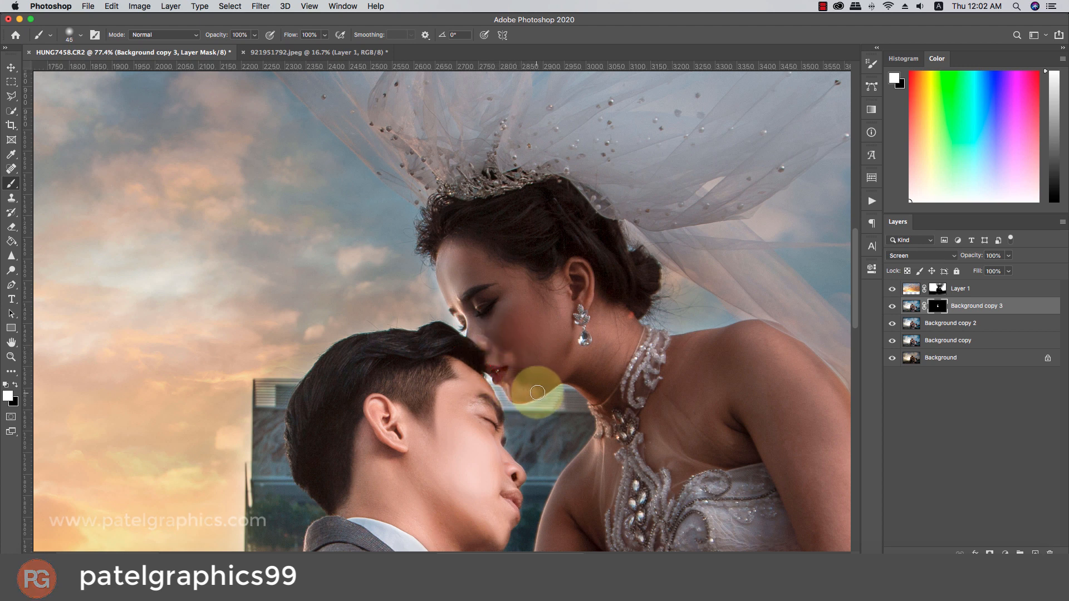
key("bracketright")
key("bracketright")
key("bracketright")
key("bracketright")
mouse_move(549, 366)
left_mouse_down()
mouse_move(568, 329)
mouse_move(563, 302)
mouse_move(530, 372)
mouse_move(490, 332)
left_mouse_up()
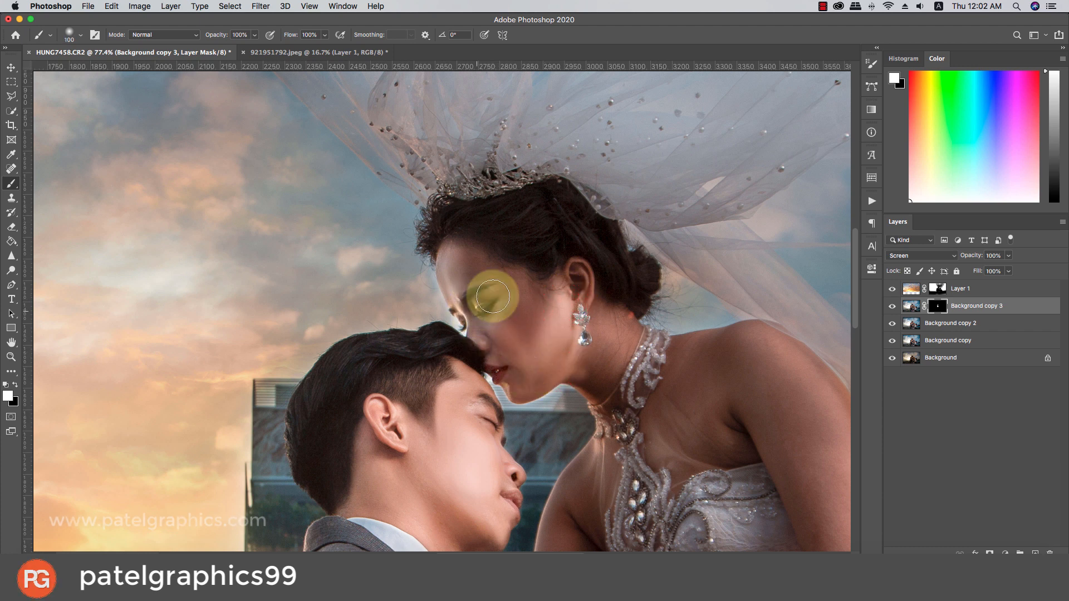
- Shrink the brush and brighten the bride's brow, eye area and upper cheek on the mask
key("bracketleft")
key("bracketleft")
key("bracketleft")
mouse_move(457, 276)
left_mouse_down()
mouse_move(482, 273)
mouse_move(466, 259)
mouse_move(458, 264)
mouse_move(517, 282)
mouse_move(539, 332)
mouse_move(526, 309)
mouse_move(549, 297)
mouse_move(526, 323)
mouse_move(508, 314)
mouse_move(535, 370)
mouse_move(568, 333)
mouse_move(484, 329)
mouse_move(529, 318)
left_mouse_up()
key("bracketleft")
key("bracketleft")
left_click(497, 329)
- Paint white on the mask over the bride's ear and the side of her neck with a smaller brush
key("bracketleft")
key("bracketleft")
key("bracketleft")
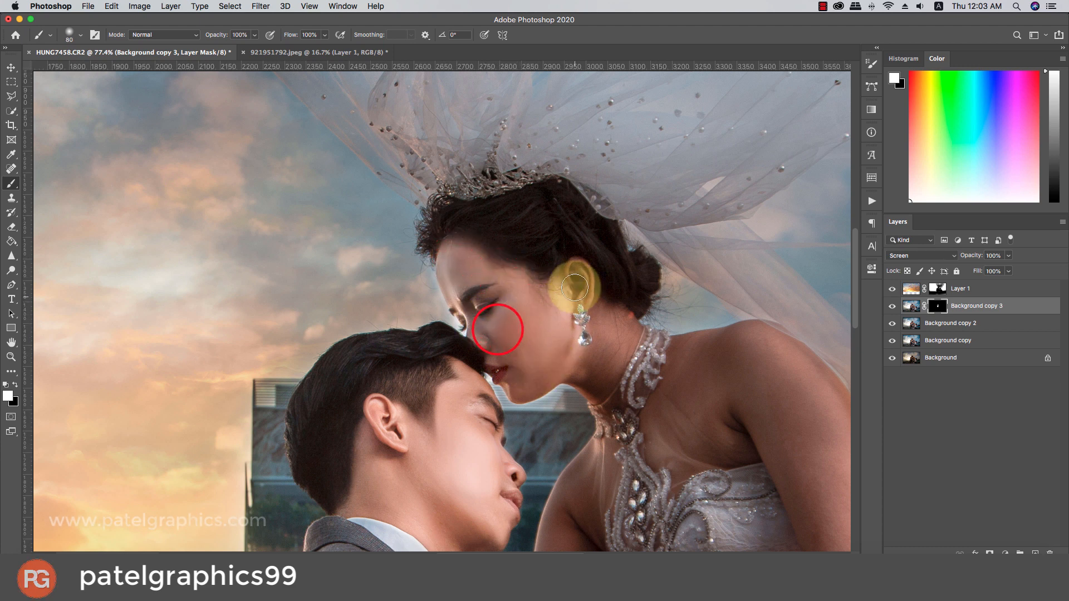
mouse_move(571, 274)
left_mouse_down()
mouse_move(582, 302)
mouse_move(584, 292)
mouse_move(625, 323)
mouse_move(596, 390)
mouse_move(564, 366)
mouse_move(601, 349)
mouse_move(600, 298)
left_mouse_up()
scroll(596, 317, "down", 1)
key("bracketleft")
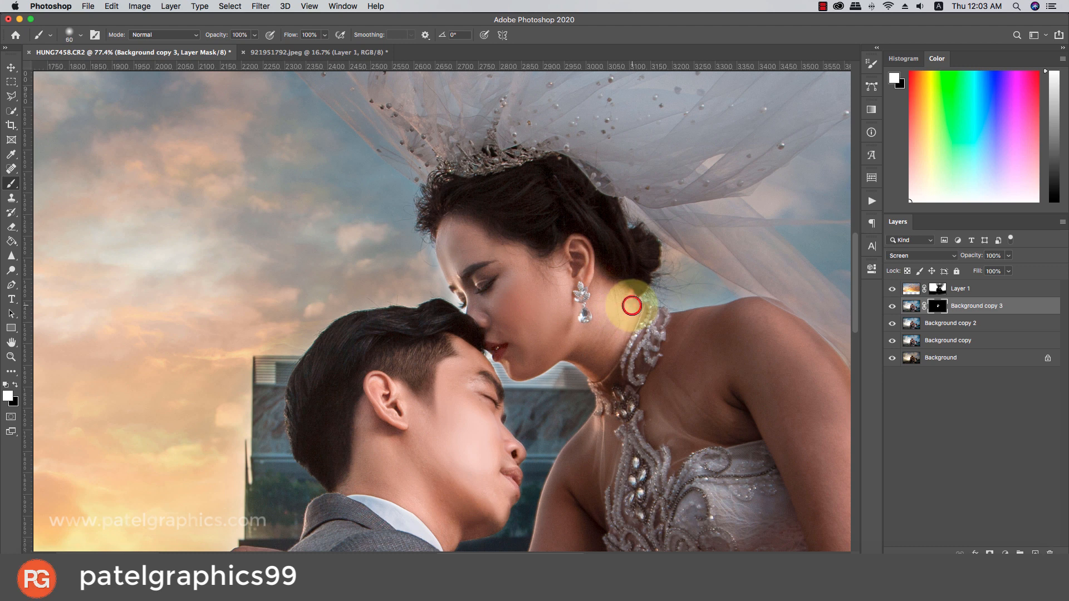
scroll(631, 305, "down", 8)
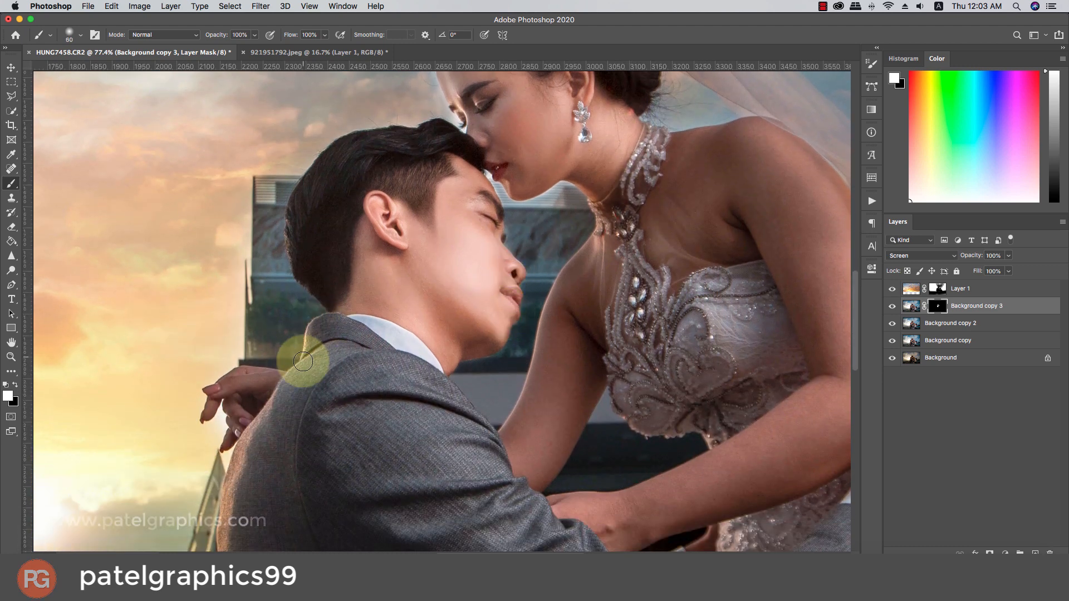
- Shrink the brush to 35 px and brighten the bride's hand behind the groom's shoulder on the mask
key("bracketleft")
key("bracketleft")
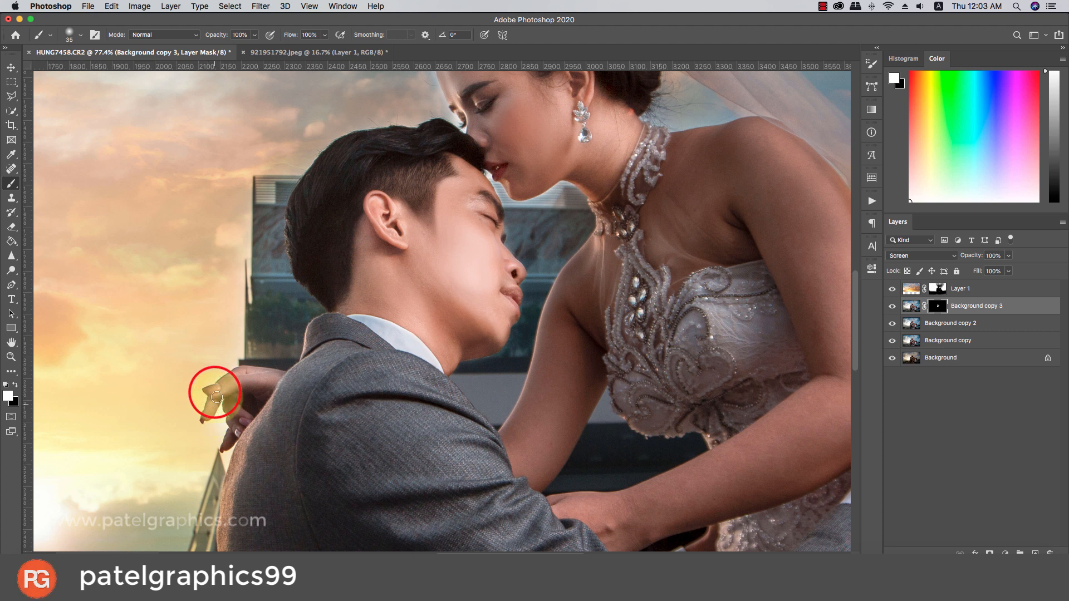
mouse_move(233, 390)
left_mouse_down()
mouse_move(238, 419)
mouse_move(268, 392)
mouse_move(241, 388)
mouse_move(273, 386)
mouse_move(233, 436)
left_mouse_up()
- Paint white on the mask along the outer edge of the bride's far arm, from the shoulder down to the elbow
key("bracketright")
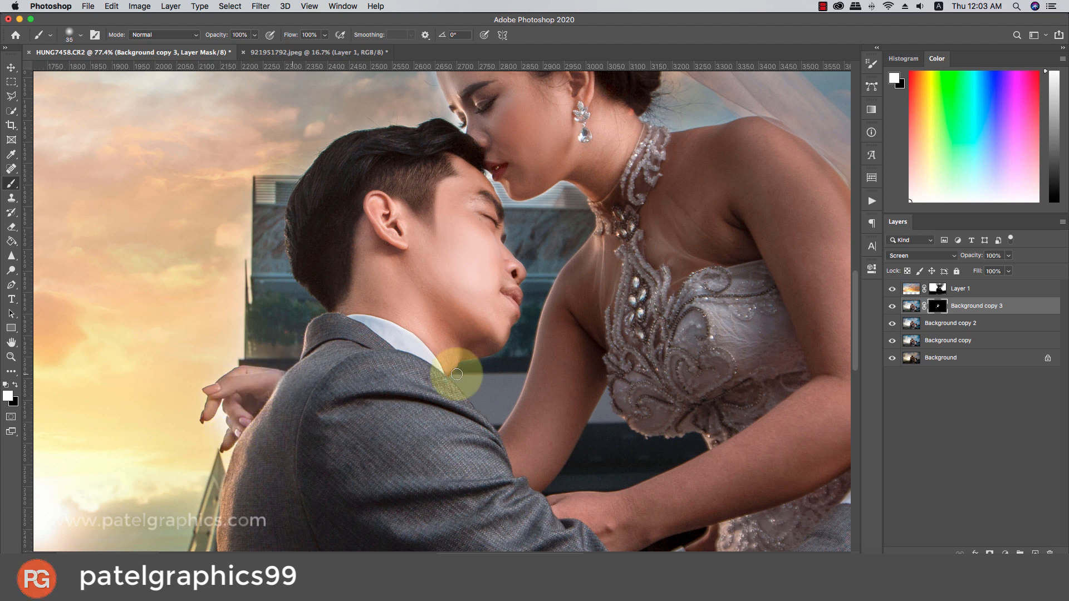
key("bracketright")
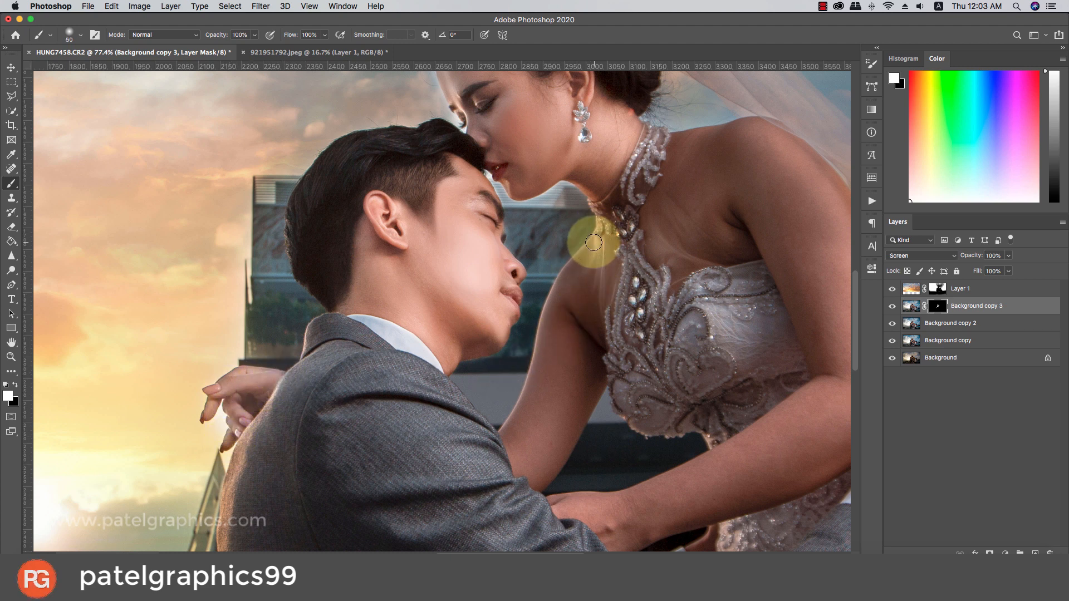
mouse_move(596, 241)
left_mouse_down()
mouse_move(558, 290)
mouse_move(512, 435)
mouse_move(522, 469)
left_mouse_up()
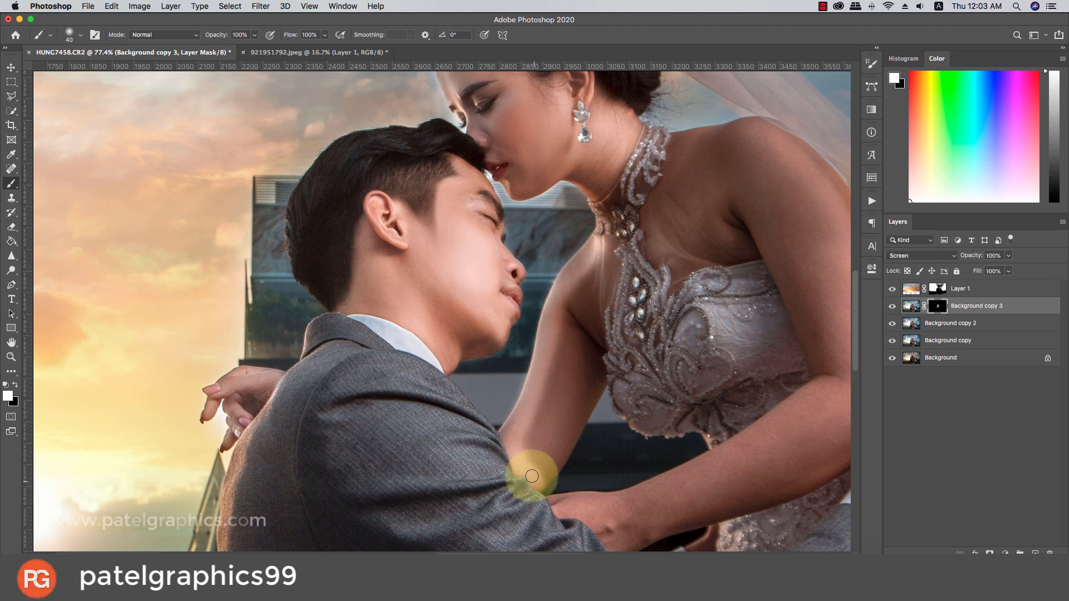
key("bracketright")
mouse_move(517, 471)
left_mouse_down()
mouse_move(544, 478)
mouse_move(568, 437)
left_mouse_up()
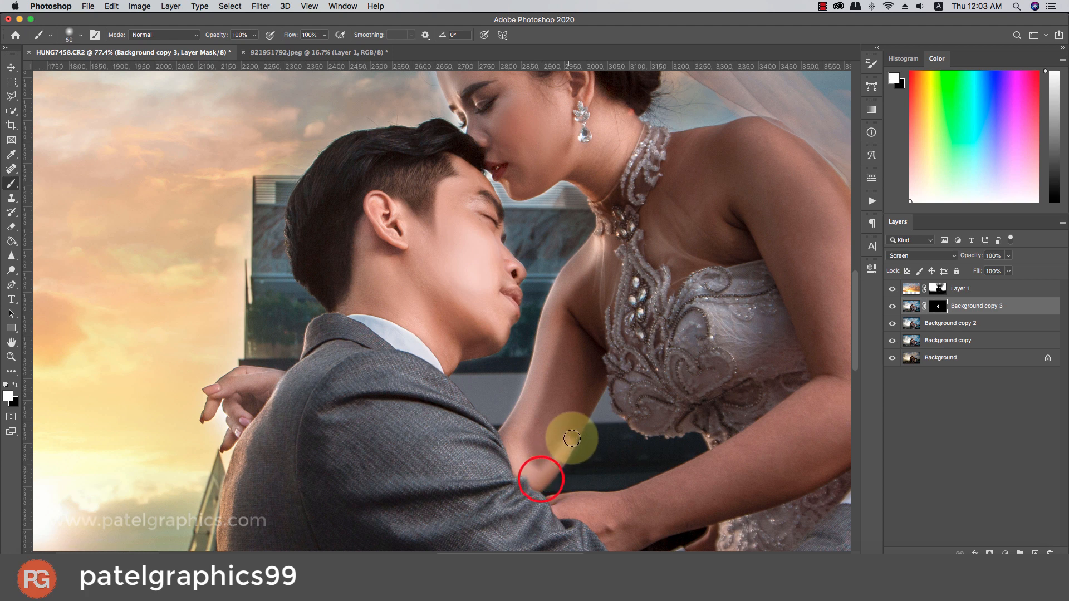
- Enlarge the brush to 90 px and brighten the middle of the bride's far arm on the mask
key("bracketright")
left_click_drag(586, 335, 585, 268)
key("bracketright")
key("bracketright")
key("bracketright")
left_click_drag(586, 269, 588, 284)
mouse_move(589, 279)
left_mouse_down()
mouse_move(595, 268)
mouse_move(537, 425)
mouse_move(572, 410)
mouse_move(580, 298)
mouse_move(525, 433)
left_mouse_up()
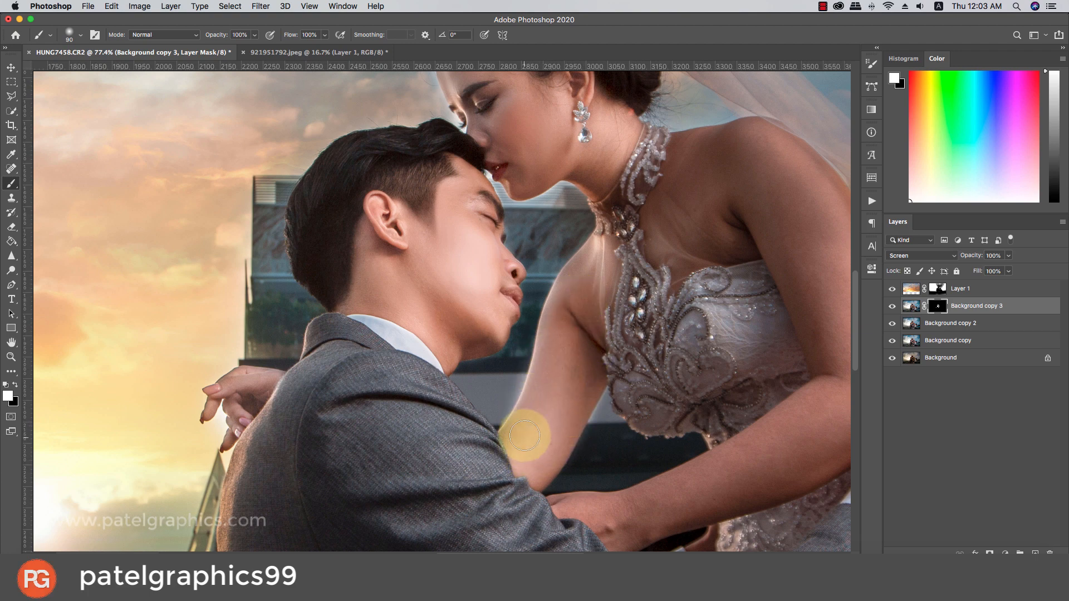
- Paint white on the mask along the top of the bride's near shoulder beside her neck with a smaller brush
left_click_drag(637, 300, 413, 323)
key("bracketleft")
key("bracketleft")
mouse_move(458, 164)
left_mouse_down()
mouse_move(425, 246)
mouse_move(449, 281)
mouse_move(517, 263)
mouse_move(454, 258)
mouse_move(460, 164)
mouse_move(520, 143)
mouse_move(546, 147)
mouse_move(434, 137)
mouse_move(448, 147)
left_mouse_up()
key("bracketright")
key("bracketleft")
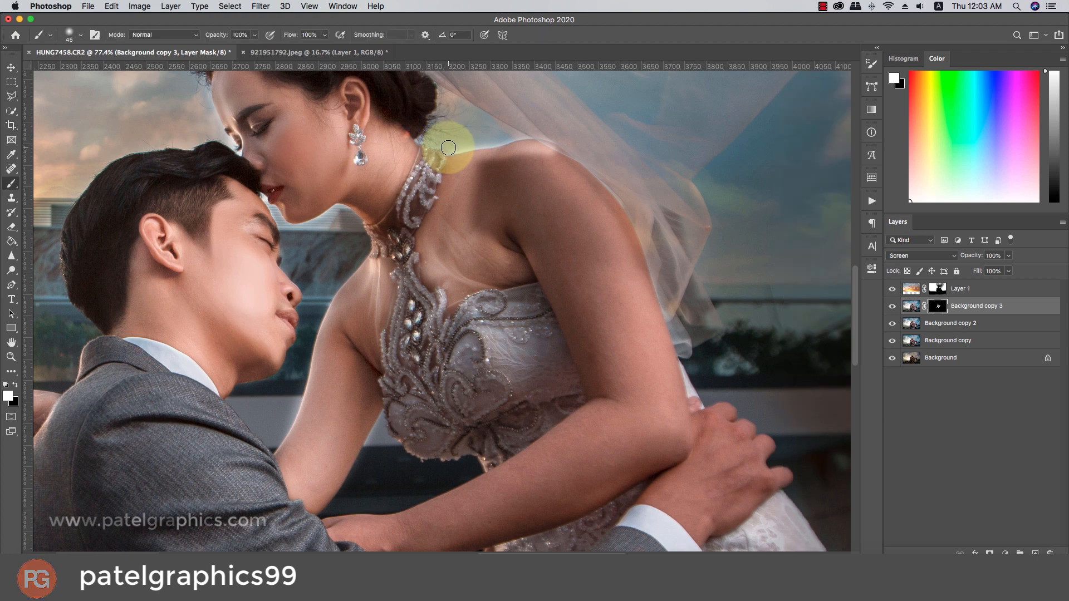
- Brighten the outer edge of the bride's near arm on the mask, from the shoulder down to the elbow
key("x")
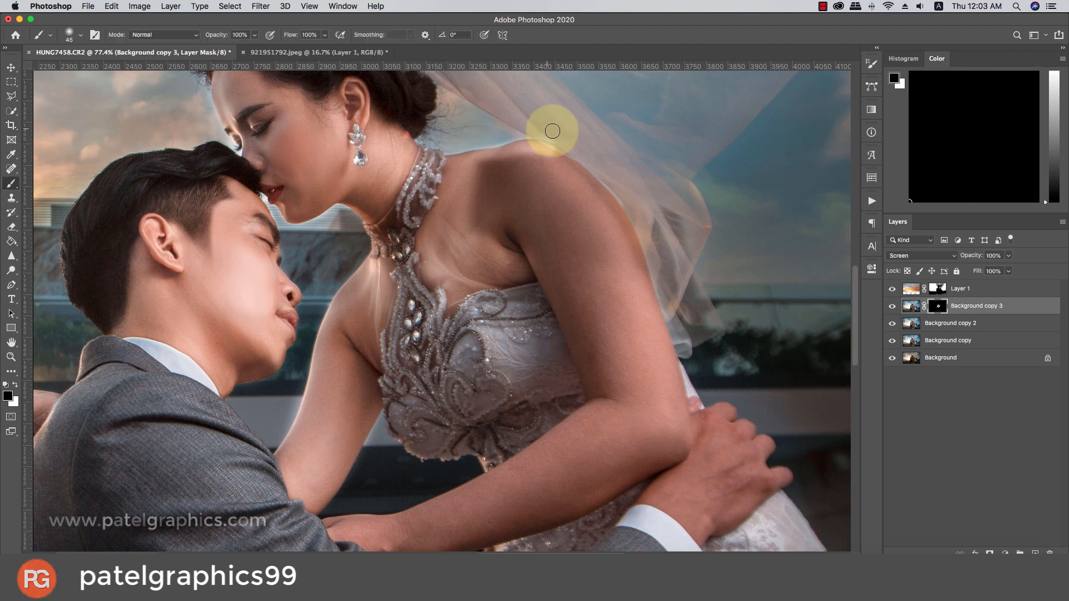
key("x")
mouse_move(470, 158)
left_mouse_down()
mouse_move(544, 156)
mouse_move(625, 219)
mouse_move(657, 338)
left_mouse_up()
left_click(657, 338, "shift")
left_click(680, 430, "shift")
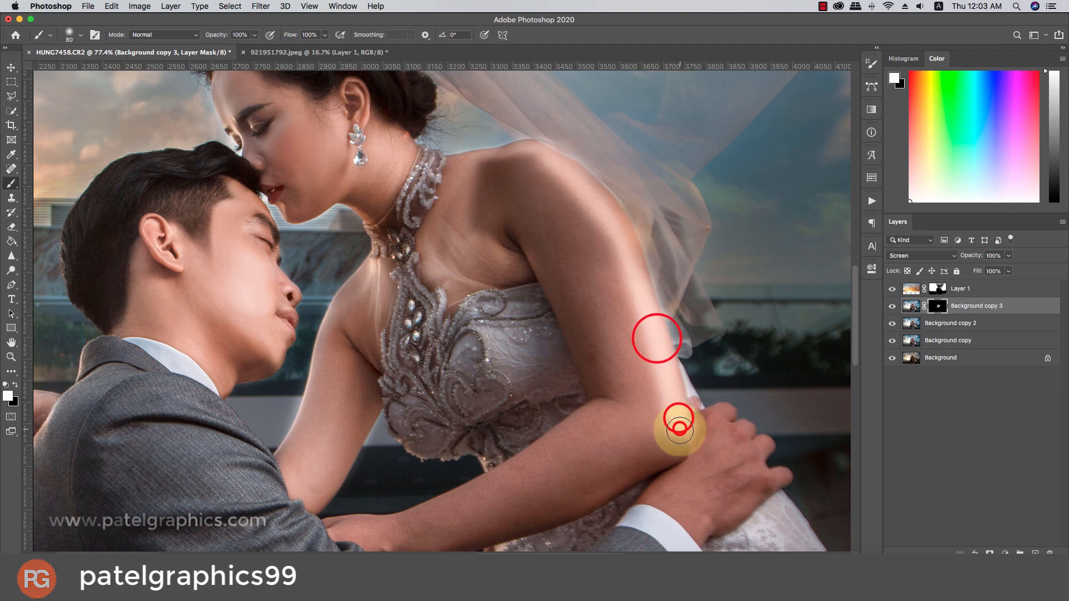
left_click(680, 434, "shift")
- Paint white on the mask over the bride's hand resting on the groom's sleeve with a smaller brush
mouse_move(512, 236)
left_mouse_down("ctrl+alt")
mouse_move(490, 215)
mouse_move(554, 191)
mouse_move(486, 198)
mouse_move(482, 173)
left_mouse_up("ctrl+alt")
scroll(554, 178, "down", 5)
key("bracketleft")
key("bracketleft")
key("bracketleft")
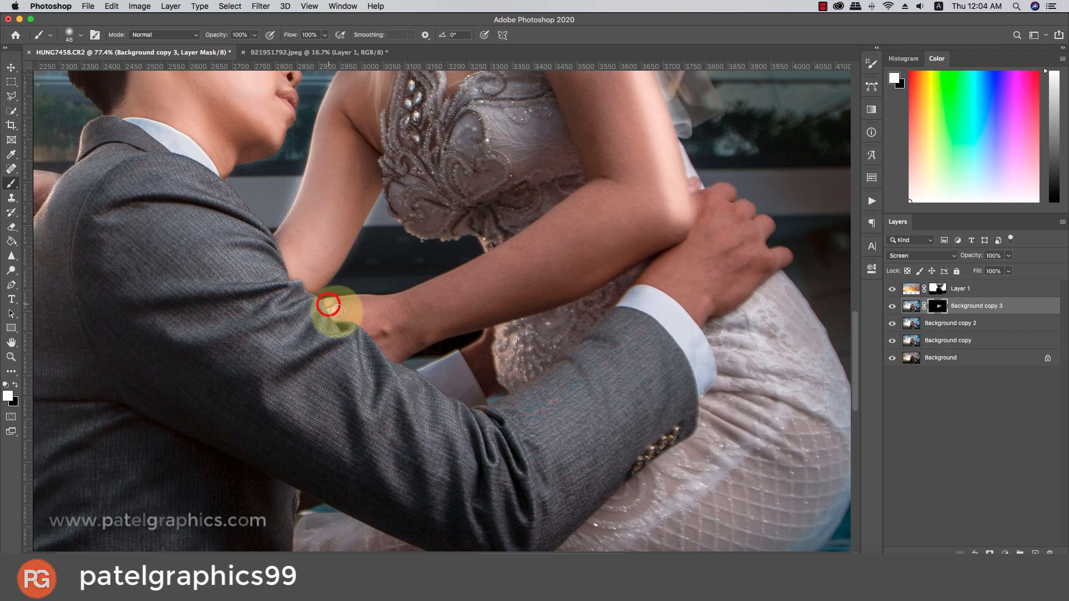
mouse_move(338, 305)
left_mouse_down()
mouse_move(396, 306)
mouse_move(352, 315)
mouse_move(379, 333)
left_mouse_up()
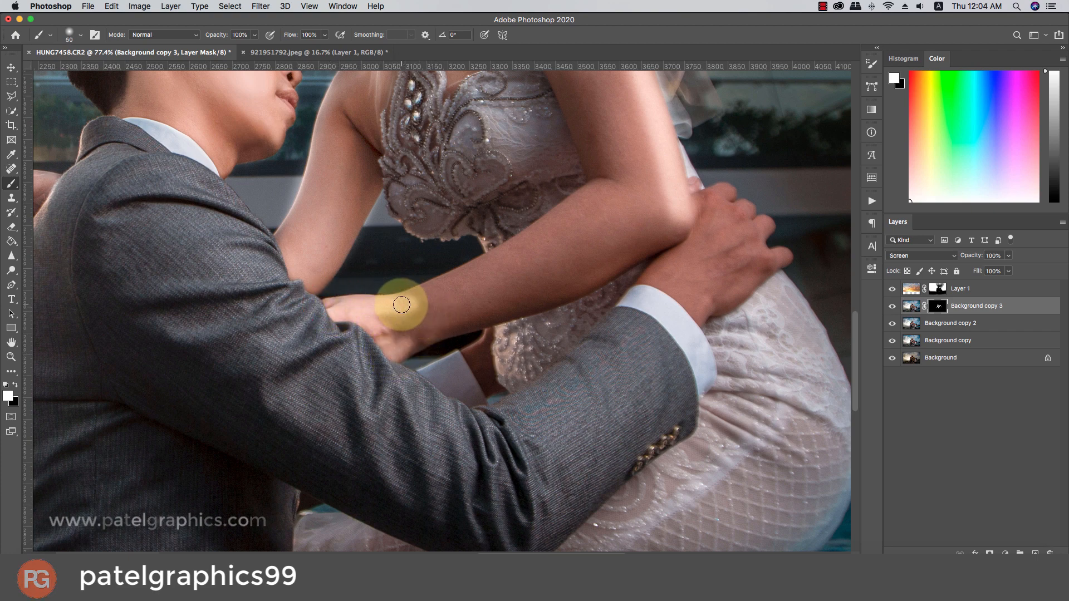
- Brighten the upper edge of the bride's near forearm up to the inner elbow on the mask
left_click(507, 249)
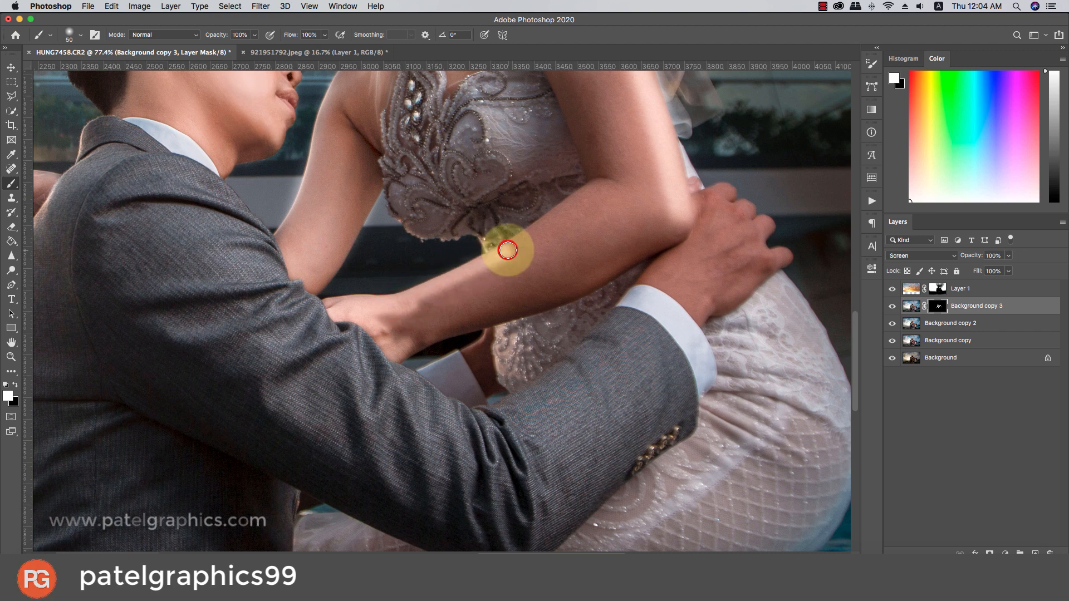
left_click(564, 210)
left_click(584, 191)
left_click(599, 184)
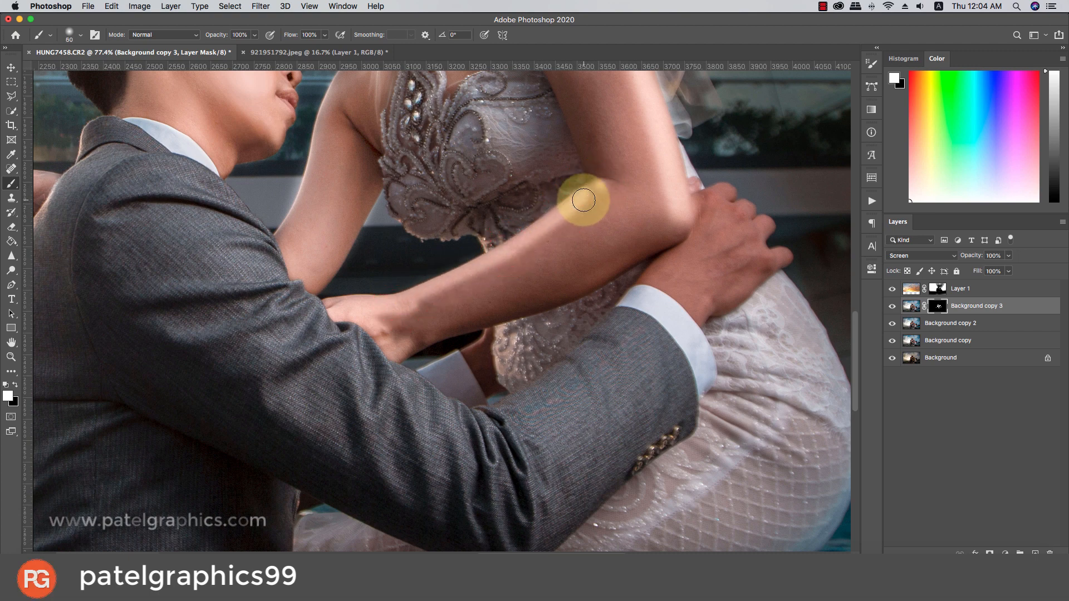
- Enlarge the brush up to 150 px and brighten the bride's inner elbow and near upper arm on the mask
key("bracketright")
key("bracketright")
key("bracketright")
mouse_move(595, 190)
left_mouse_down()
mouse_move(571, 229)
mouse_move(388, 330)
mouse_move(432, 333)
mouse_move(533, 300)
mouse_move(670, 214)
mouse_move(671, 226)
mouse_move(479, 300)
mouse_move(602, 207)
left_mouse_up()
key("bracketright")
key("bracketright")
scroll(599, 214, "up", 5)
mouse_move(547, 177)
left_mouse_down()
mouse_move(618, 329)
mouse_move(616, 300)
left_mouse_up()
key("bracketright")
mouse_move(616, 301)
left_mouse_down()
mouse_move(592, 167)
mouse_move(637, 251)
mouse_move(615, 300)
left_mouse_up()
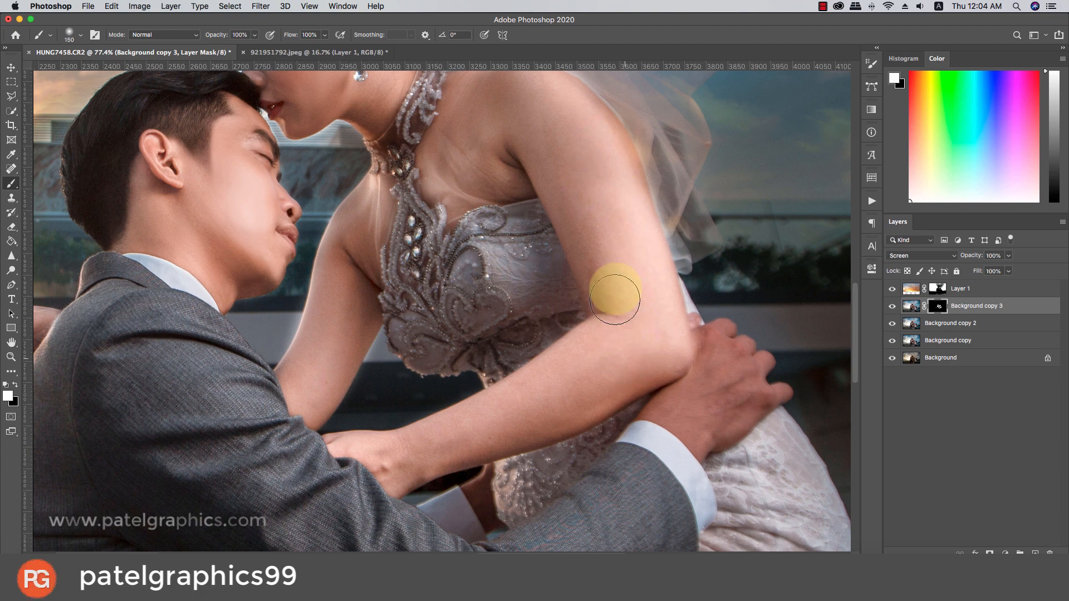
- Reduce the brush size and paint white on the mask down the bride's near upper arm
key("bracketleft")
key("bracketleft")
key("bracketleft")
mouse_move(569, 84)
left_mouse_down()
mouse_move(623, 151)
mouse_move(627, 238)
left_mouse_up()
- Paint white on the mask over the groom's hand holding the bride's elbow
scroll(628, 237, "down", 5)
key("bracketright")
key("bracketright")
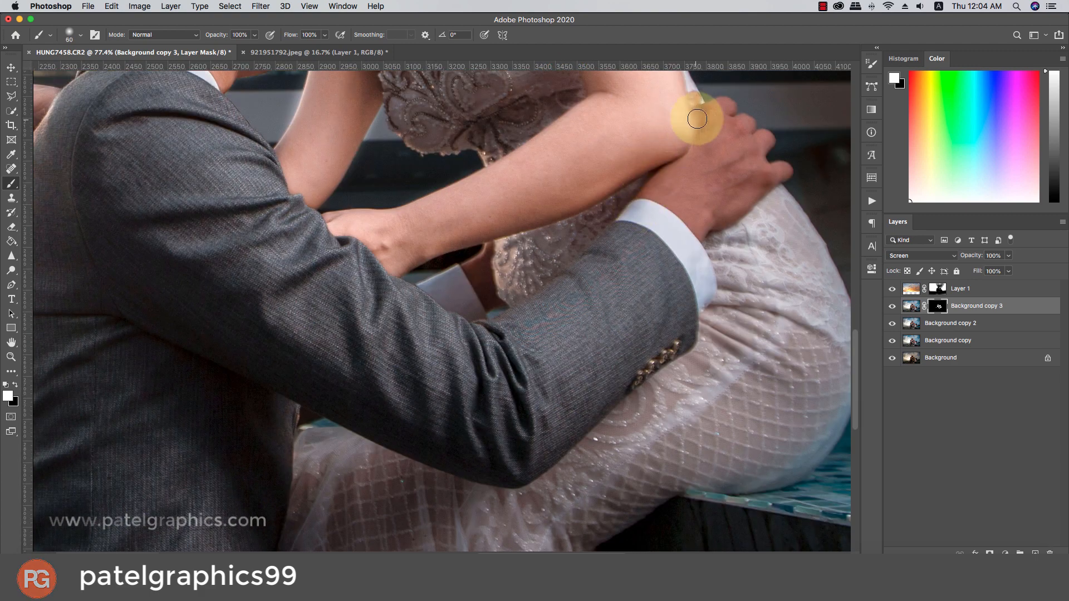
mouse_move(692, 102)
left_mouse_down()
mouse_move(686, 152)
mouse_move(646, 193)
mouse_move(665, 180)
mouse_move(662, 198)
mouse_move(702, 233)
mouse_move(783, 168)
mouse_move(745, 173)
mouse_move(762, 139)
mouse_move(752, 152)
mouse_move(747, 124)
mouse_move(723, 128)
mouse_move(726, 106)
mouse_move(711, 112)
mouse_move(697, 164)
mouse_move(717, 136)
left_mouse_up()
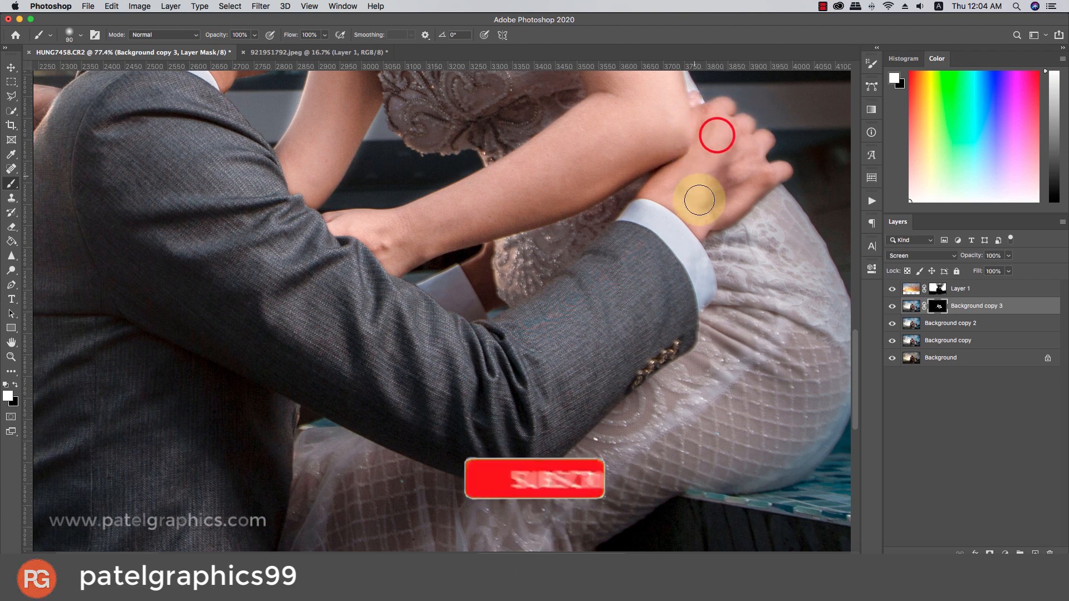
- Lower the opacity of the Background copy 3 Screen layer to 45%
scroll(576, 215, "down", 7)
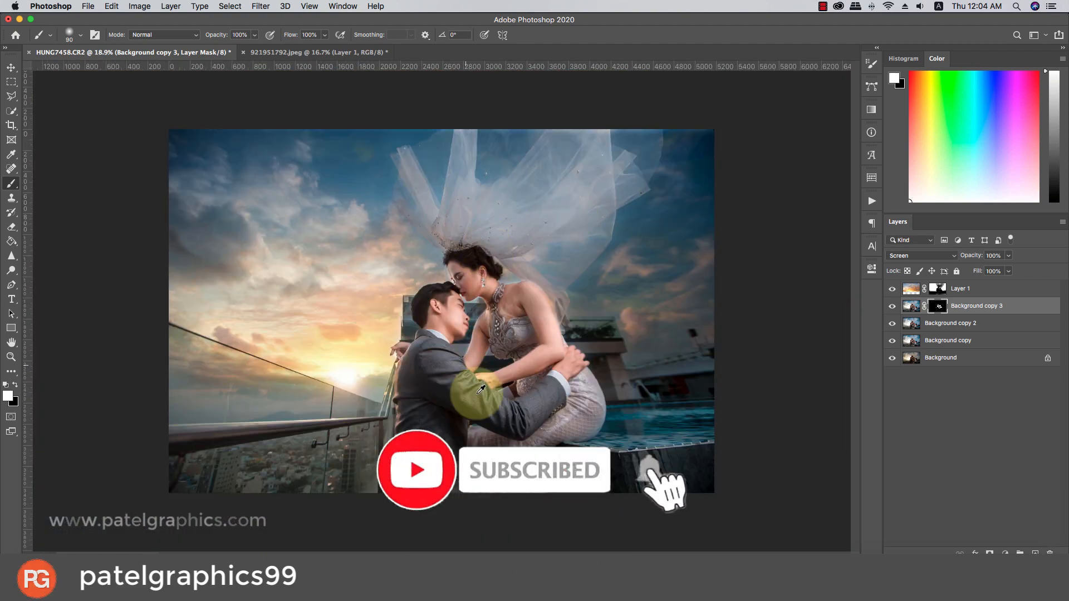
scroll(503, 387, "down", 3)
scroll(504, 387, "up", 4)
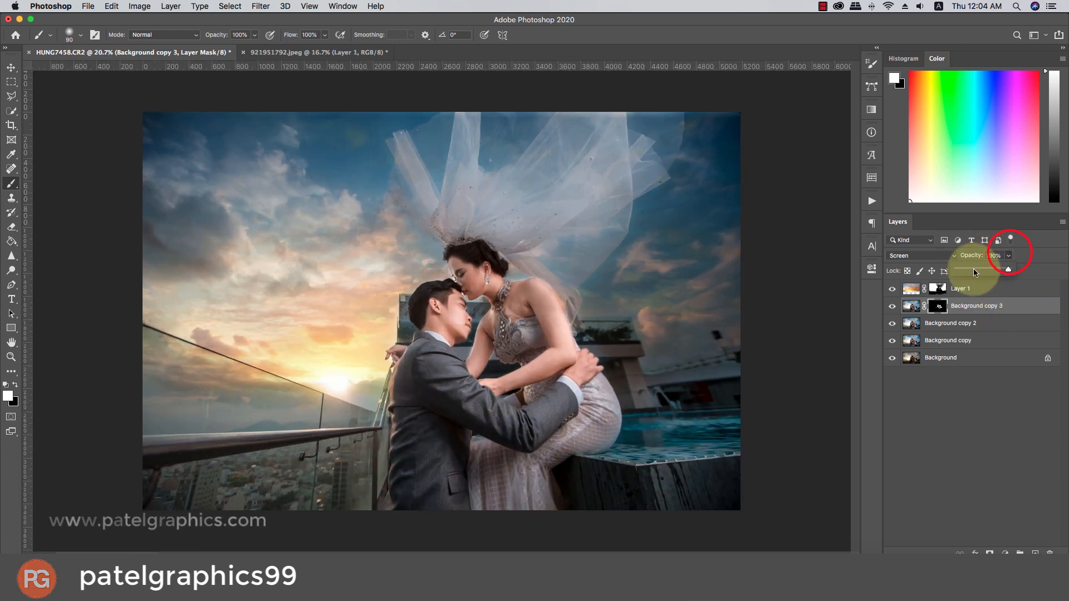
left_click_drag(955, 270, 950, 271)
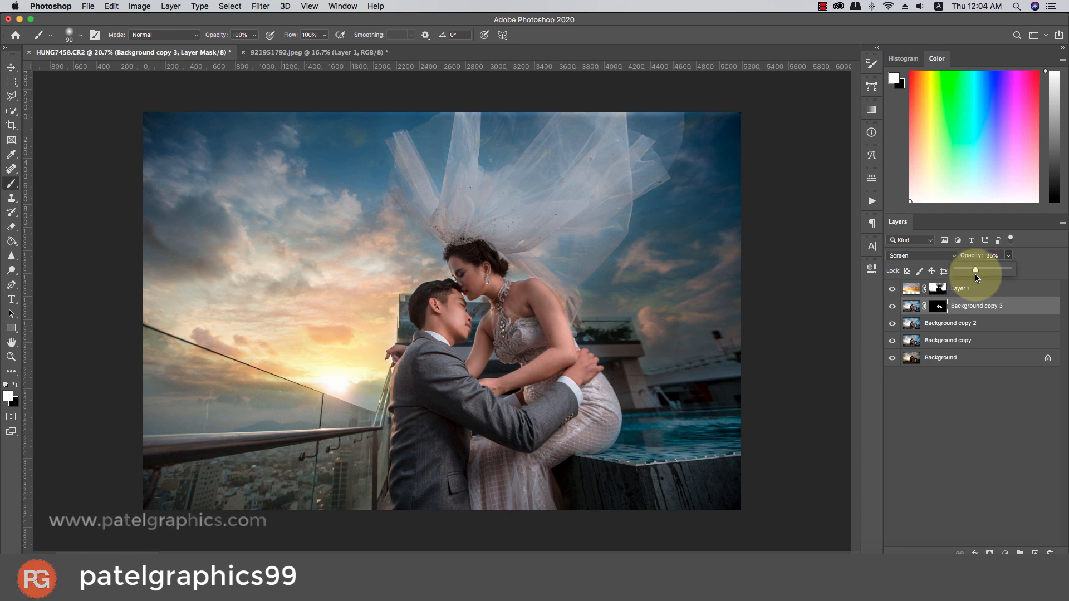
scroll(487, 263, "down", 2)
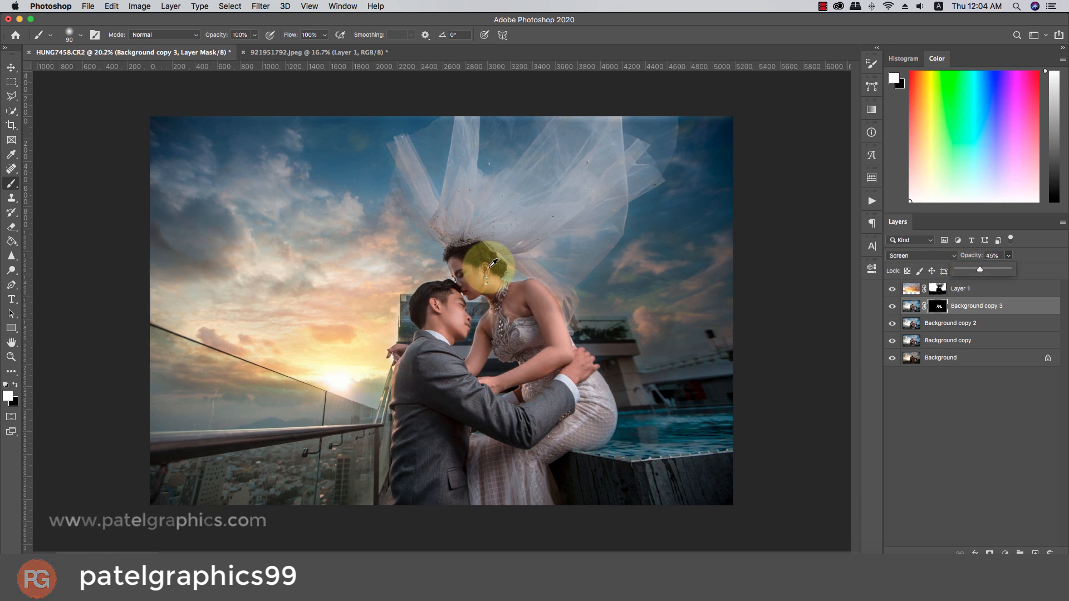
- Smooth the bride's near shoulder and upper arm on the Background copy 2 layer with the Mixer Brush
left_click(946, 323)
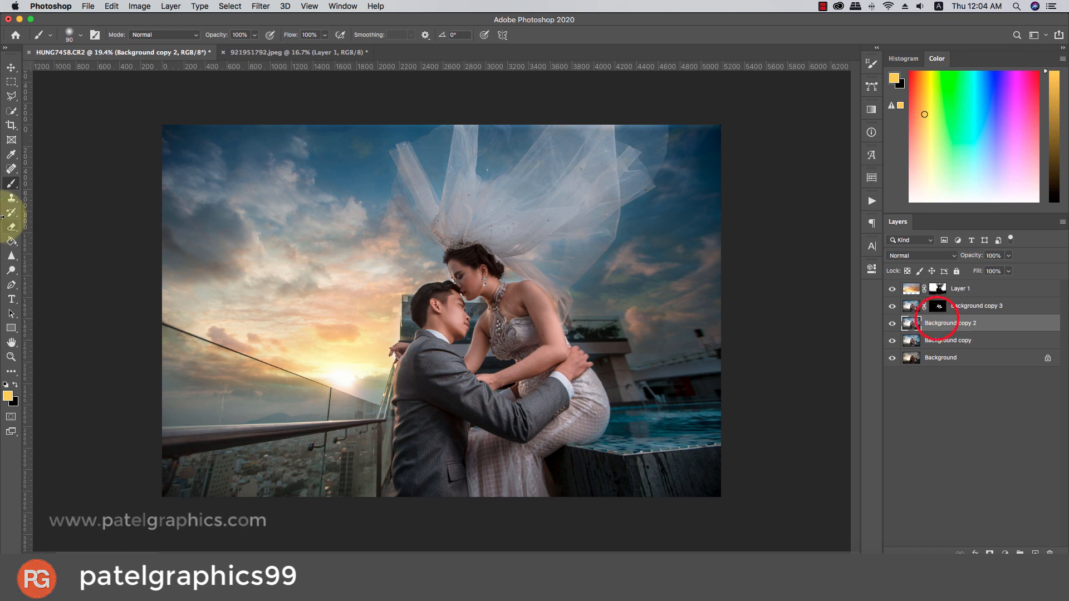
right_click(11, 184)
left_click(57, 213)
scroll(549, 299, "up", 5)
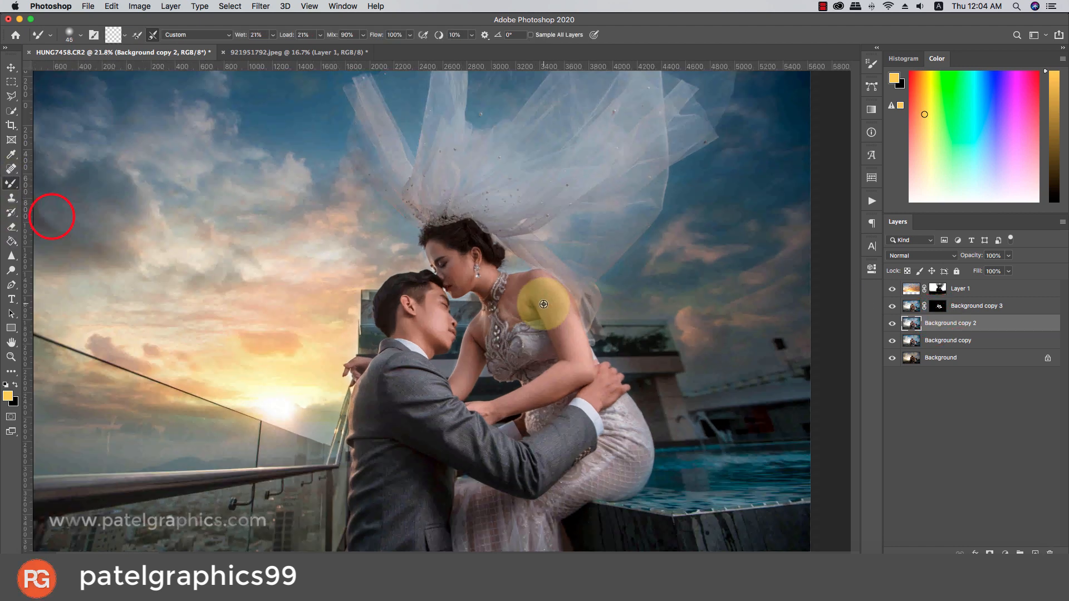
key("bracketright")
key("bracketright")
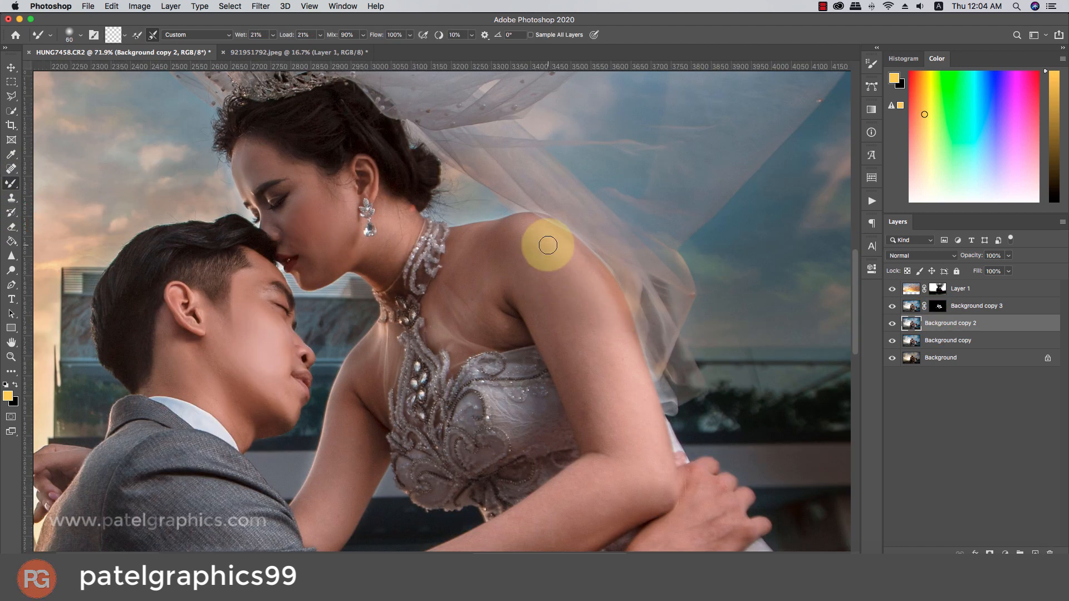
mouse_move(534, 235)
left_mouse_down()
mouse_move(564, 261)
mouse_move(558, 250)
mouse_move(550, 241)
mouse_move(592, 319)
left_mouse_up()
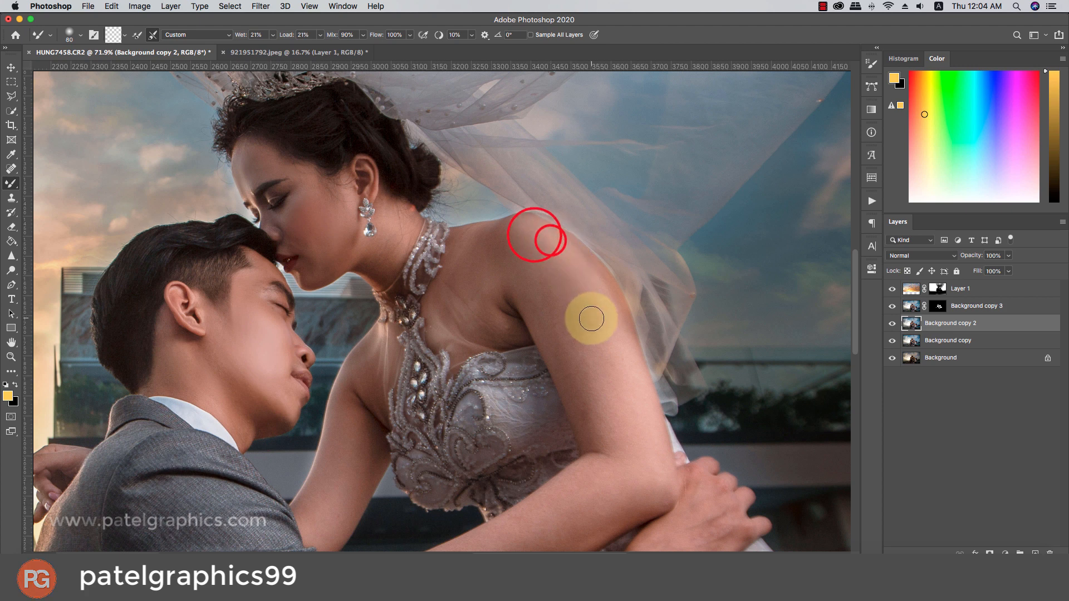
mouse_move(576, 271)
left_mouse_down()
mouse_move(606, 332)
mouse_move(595, 308)
mouse_move(620, 424)
left_mouse_up()
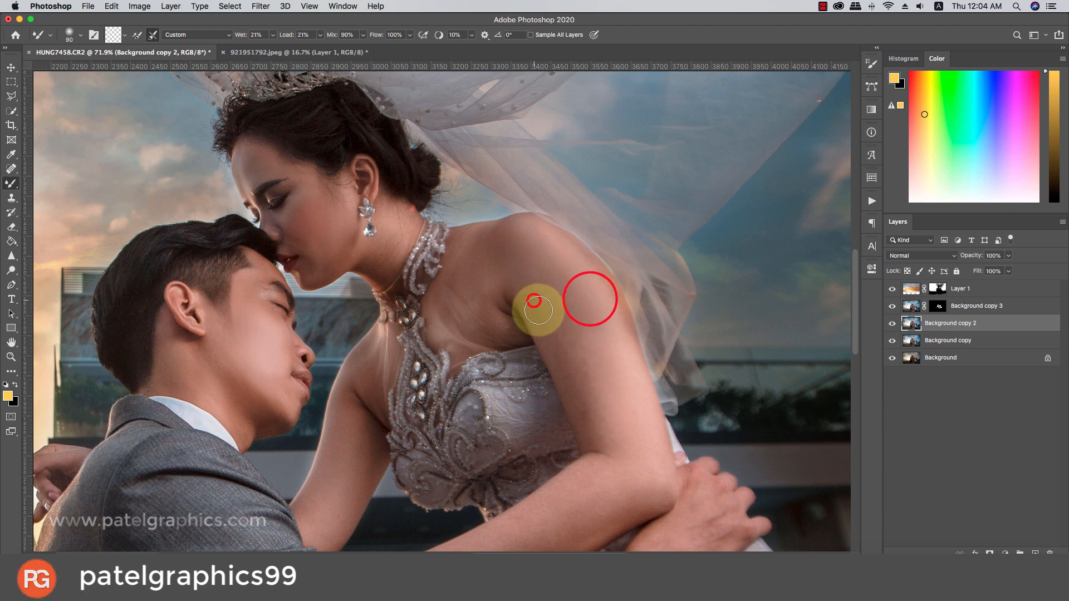
mouse_move(534, 303)
left_mouse_down()
mouse_move(570, 392)
mouse_move(571, 323)
mouse_move(602, 429)
left_mouse_up()
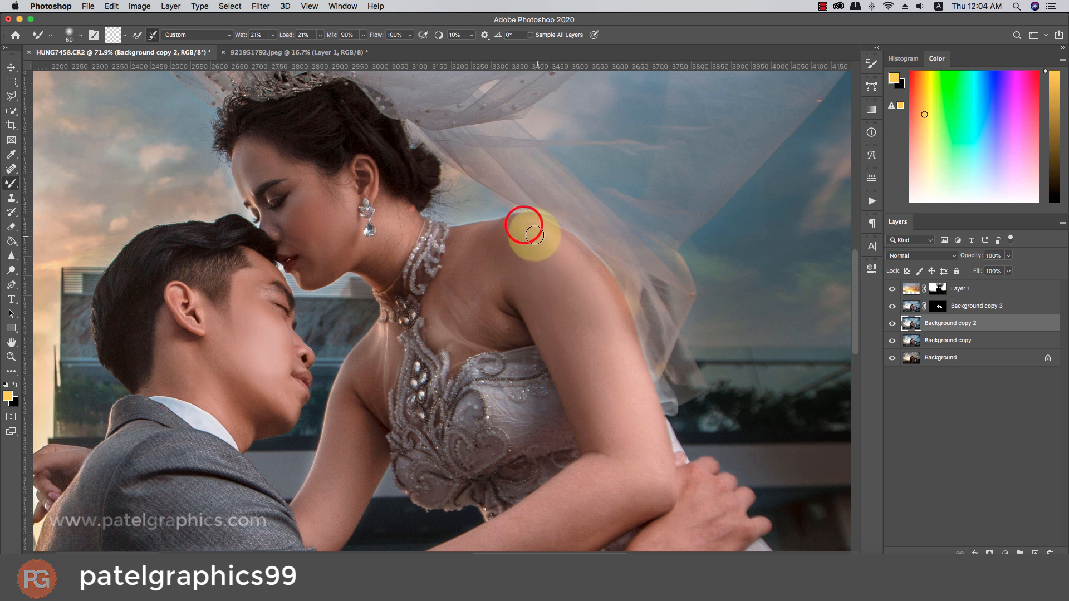
- Blend the skin from the top of the bride's near shoulder down toward the elbow with a larger Mixer Brush
key("bracketright")
key("bracketright")
key("bracketright")
key("bracketright")
mouse_move(520, 226)
left_mouse_down()
mouse_move(526, 281)
mouse_move(551, 241)
mouse_move(593, 289)
left_mouse_up()
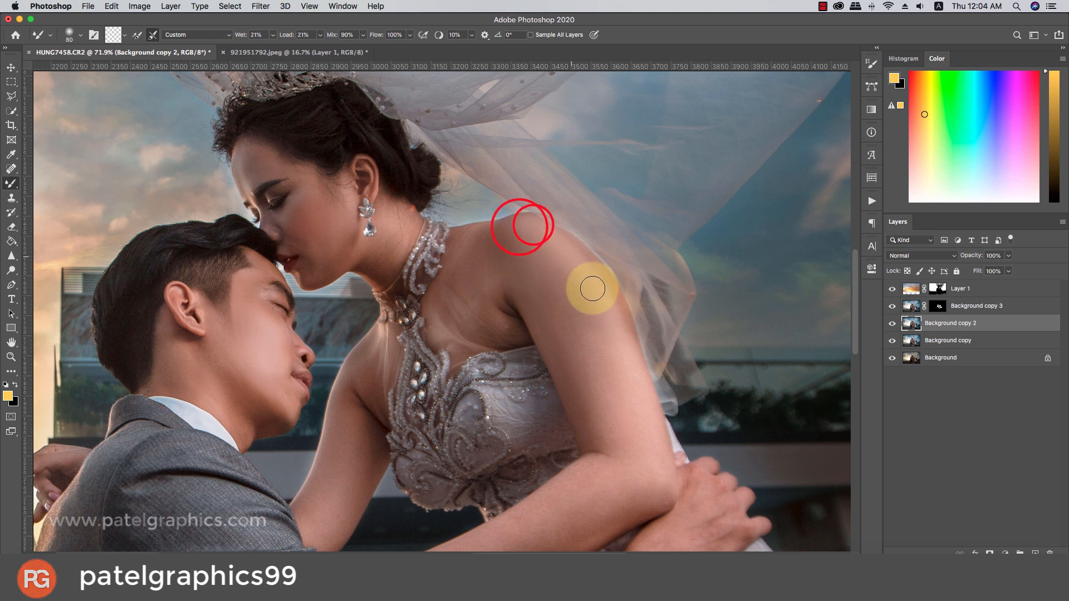
mouse_move(546, 258)
left_mouse_down()
mouse_move(586, 332)
mouse_move(607, 429)
mouse_move(614, 371)
mouse_move(644, 426)
left_mouse_up()
- Smooth the skin on the bride's lower upper arm just above the elbow with a smaller Mixer Brush
key("bracketleft")
key("bracketleft")
mouse_move(597, 360)
left_mouse_down()
mouse_move(594, 375)
mouse_move(606, 358)
left_mouse_up()
mouse_move(611, 379)
left_mouse_down()
mouse_move(623, 437)
mouse_move(578, 399)
mouse_move(624, 450)
mouse_move(649, 442)
mouse_move(620, 382)
mouse_move(641, 437)
left_mouse_up()
- Blend the skin along the bride's near forearm between the wrist and elbow with the Mixer Brush
key("bracketleft")
key("bracketleft")
scroll(633, 456, "down", 3)
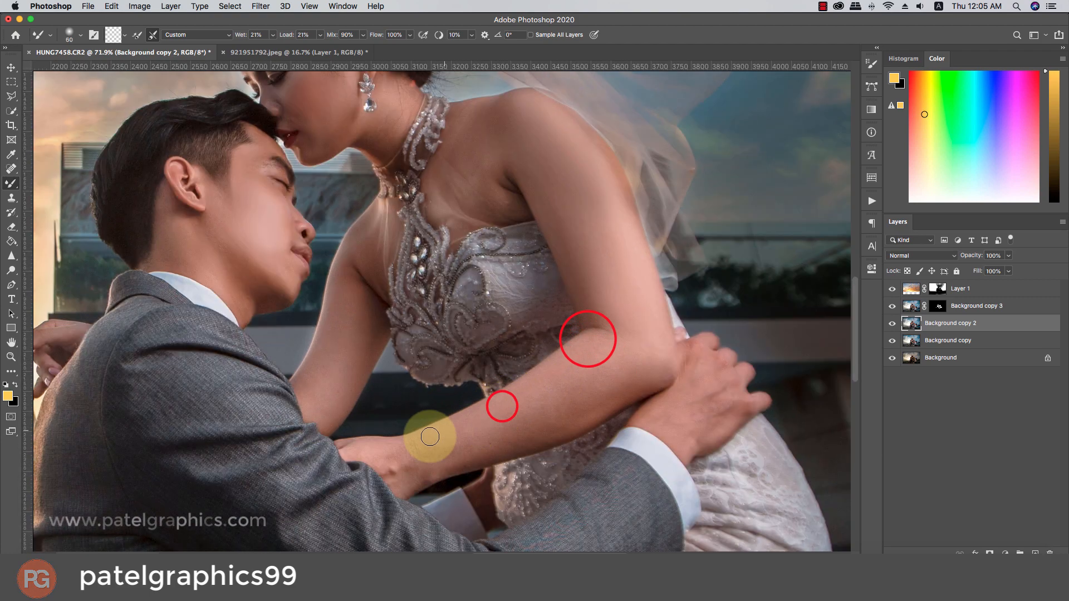
left_click_drag(496, 427, 536, 408)
mouse_move(529, 415)
left_mouse_down()
mouse_move(494, 441)
mouse_move(458, 447)
left_mouse_up()
mouse_move(482, 445)
left_mouse_down()
mouse_move(539, 437)
mouse_move(569, 396)
left_mouse_up()
left_click_drag(541, 400, 556, 395)
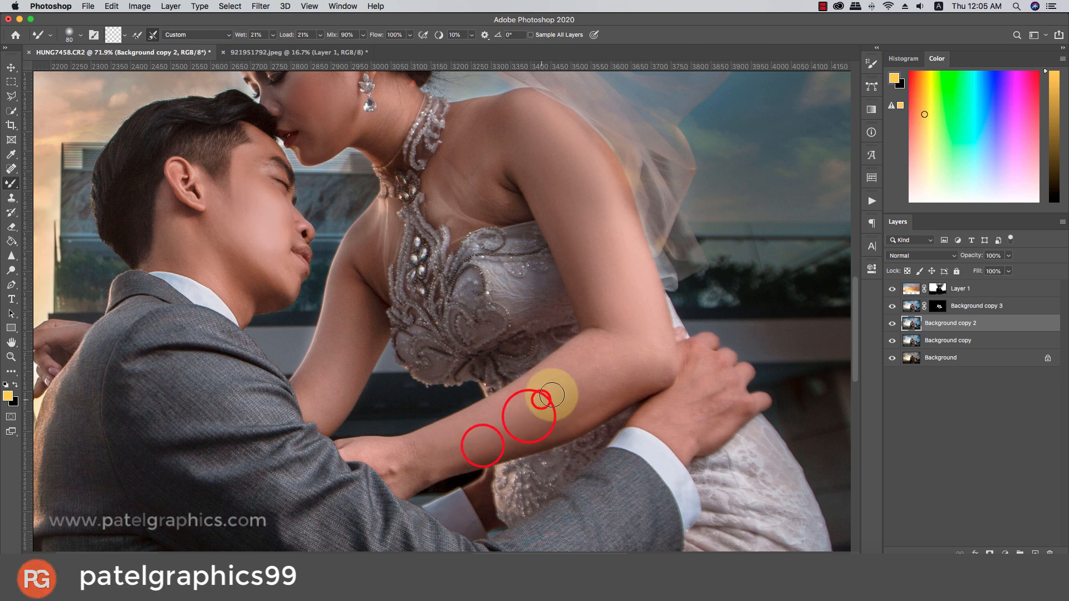
- Smooth the bride's inner elbow and blend it into the forearm with the Mixer Brush
key("bracketright")
mouse_move(594, 343)
left_mouse_down()
mouse_move(581, 337)
mouse_move(548, 370)
mouse_move(631, 337)
mouse_move(623, 366)
mouse_move(644, 358)
mouse_move(549, 386)
mouse_move(494, 430)
left_mouse_up()
key("bracketright")
key("bracketleft")
key("bracketleft")
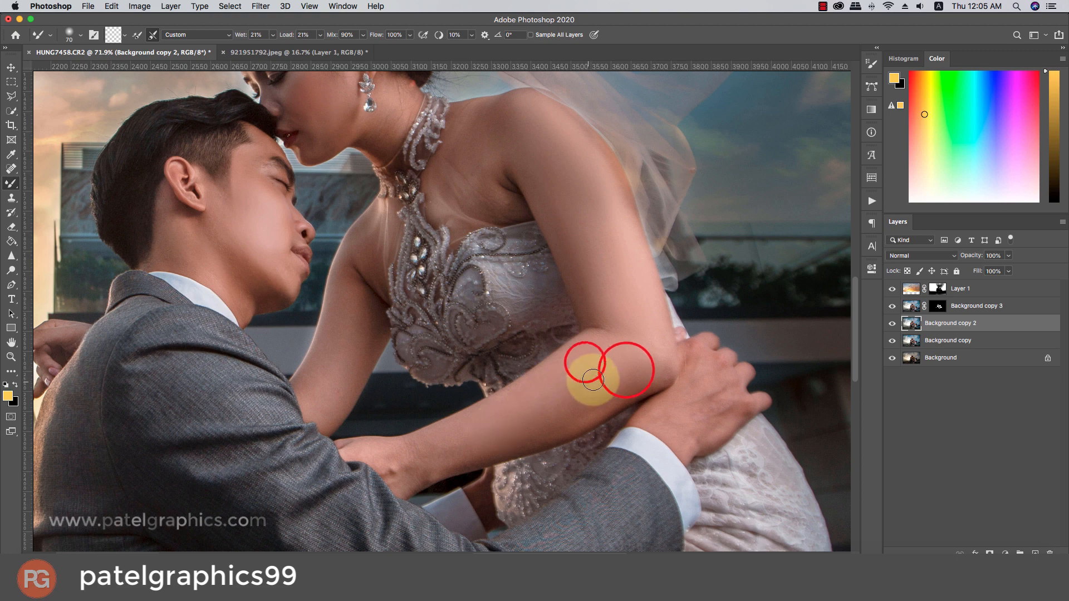
mouse_move(593, 380)
left_mouse_down()
mouse_move(547, 413)
mouse_move(538, 390)
mouse_move(557, 367)
mouse_move(499, 403)
mouse_move(522, 384)
mouse_move(435, 419)
left_mouse_up()
- Refine the upper edge and middle of the bride's near forearm with a smaller Mixer Brush
key("bracketleft")
key("bracketleft")
key("bracketleft")
key("bracketleft")
key("bracketleft")
mouse_move(501, 395)
left_mouse_down()
mouse_move(407, 439)
mouse_move(424, 438)
mouse_move(418, 448)
mouse_move(502, 401)
left_mouse_up()
key("bracketright")
key("bracketright")
left_click_drag(460, 438, 511, 409)
mouse_move(524, 385)
left_mouse_down()
mouse_move(618, 342)
mouse_move(590, 384)
left_mouse_up()
- Smooth the skin of the bride's far arm from the elbow up toward the shoulder with the Mixer Brush
scroll(581, 365, "up", 3)
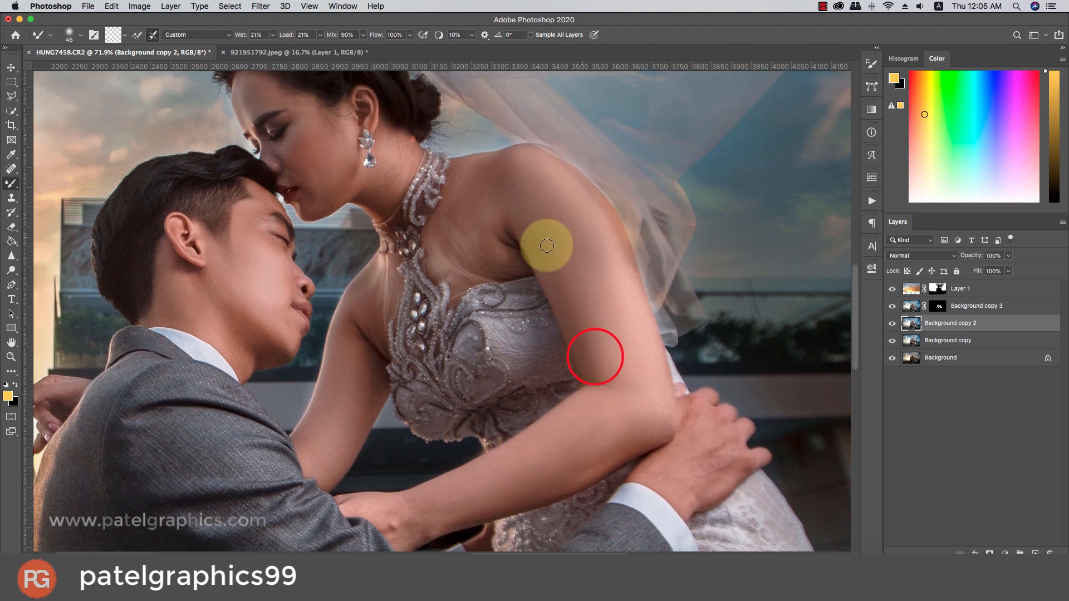
key("bracketright")
key("bracketright")
mouse_move(353, 351)
left_mouse_down()
mouse_move(320, 447)
mouse_move(340, 409)
left_mouse_up()
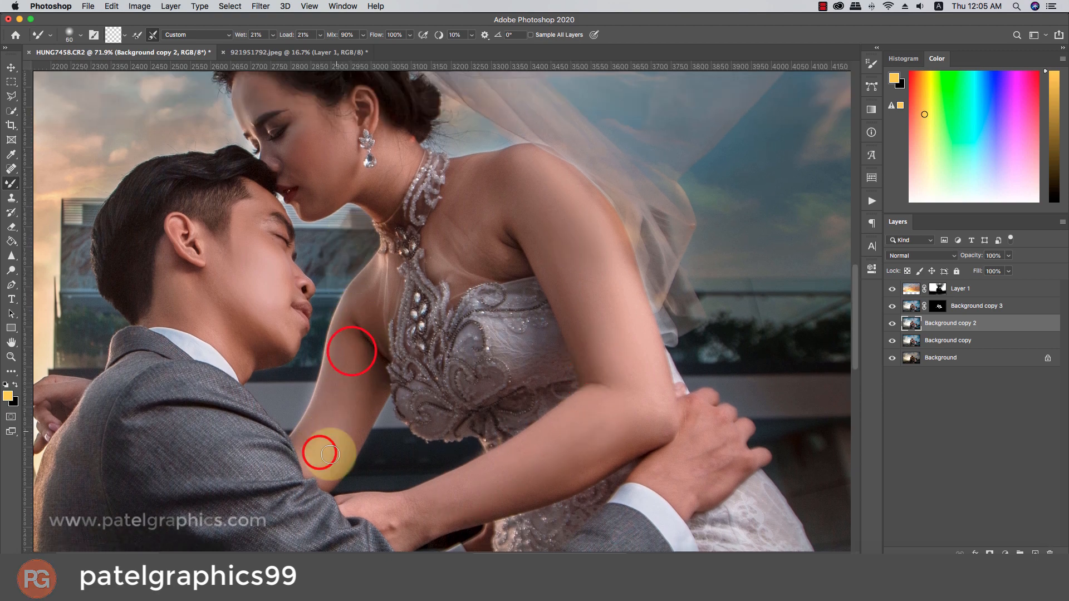
left_click_drag(329, 456, 336, 417)
mouse_move(321, 461)
left_mouse_down()
mouse_move(351, 420)
mouse_move(339, 452)
mouse_move(303, 441)
mouse_move(344, 348)
left_mouse_up()
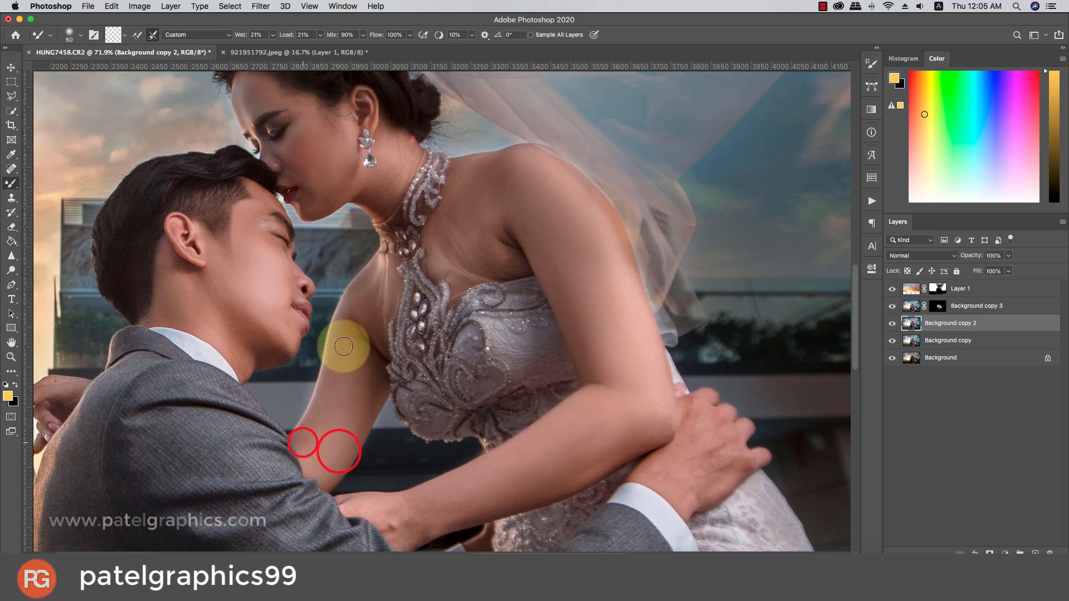
left_click_drag(314, 410, 332, 352)
left_click_drag(349, 431, 362, 358)
- Blend the skin from the bride's upper chest across her near shoulder and upper arm with the Mixer Brush
key("bracketright")
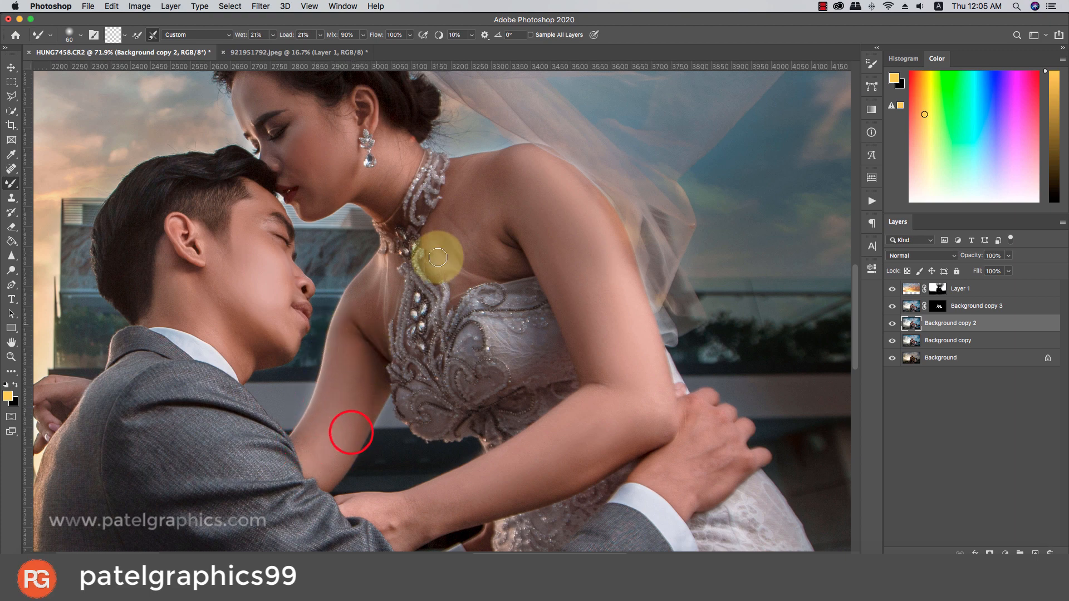
mouse_move(470, 218)
left_mouse_down()
mouse_move(518, 259)
mouse_move(495, 252)
mouse_move(488, 172)
mouse_move(466, 199)
mouse_move(522, 186)
mouse_move(521, 160)
mouse_move(507, 163)
mouse_move(503, 186)
mouse_move(522, 167)
mouse_move(511, 162)
mouse_move(500, 197)
mouse_move(541, 172)
mouse_move(490, 213)
mouse_move(532, 190)
mouse_move(533, 174)
mouse_move(487, 204)
mouse_move(504, 172)
mouse_move(486, 186)
mouse_move(541, 175)
mouse_move(584, 205)
mouse_move(556, 169)
mouse_move(609, 202)
left_mouse_up()
key("bracketright")
key("bracketright")
key("bracketleft")
key("bracketleft")
left_click_drag(554, 167, 605, 229)
left_click_drag(573, 191, 609, 249)
key("bracketright")
mouse_move(570, 208)
left_mouse_down()
mouse_move(618, 239)
mouse_move(598, 236)
mouse_move(620, 246)
mouse_move(636, 306)
mouse_move(594, 302)
mouse_move(590, 275)
left_mouse_up()
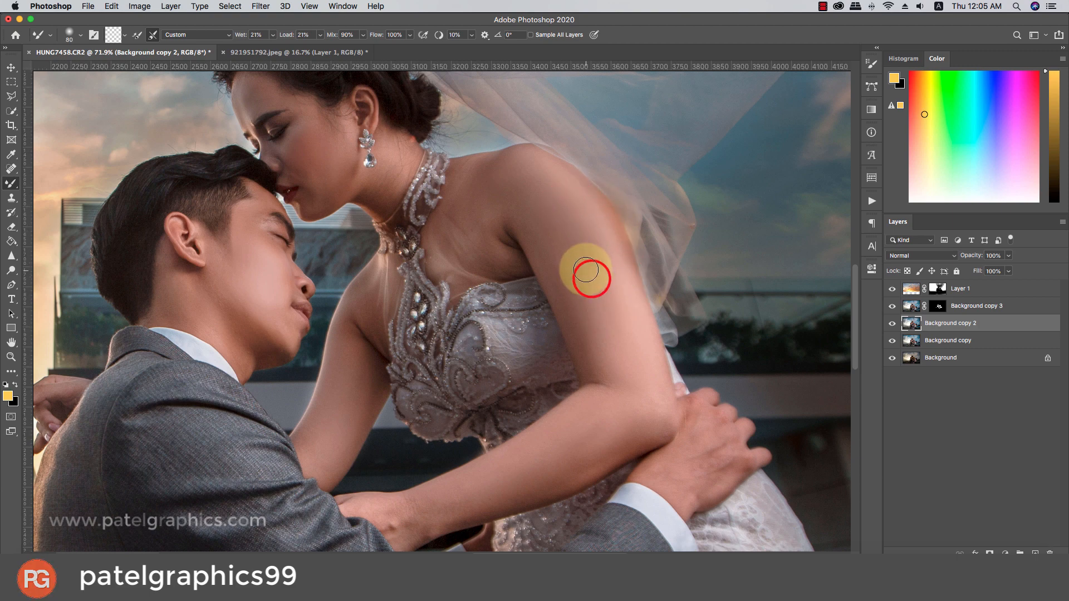
- Touch up the skin on the bride's near upper arm with the Mixer Brush
scroll(587, 270, "down", 2)
scroll(579, 273, "down", 5)
scroll(565, 282, "up", 3)
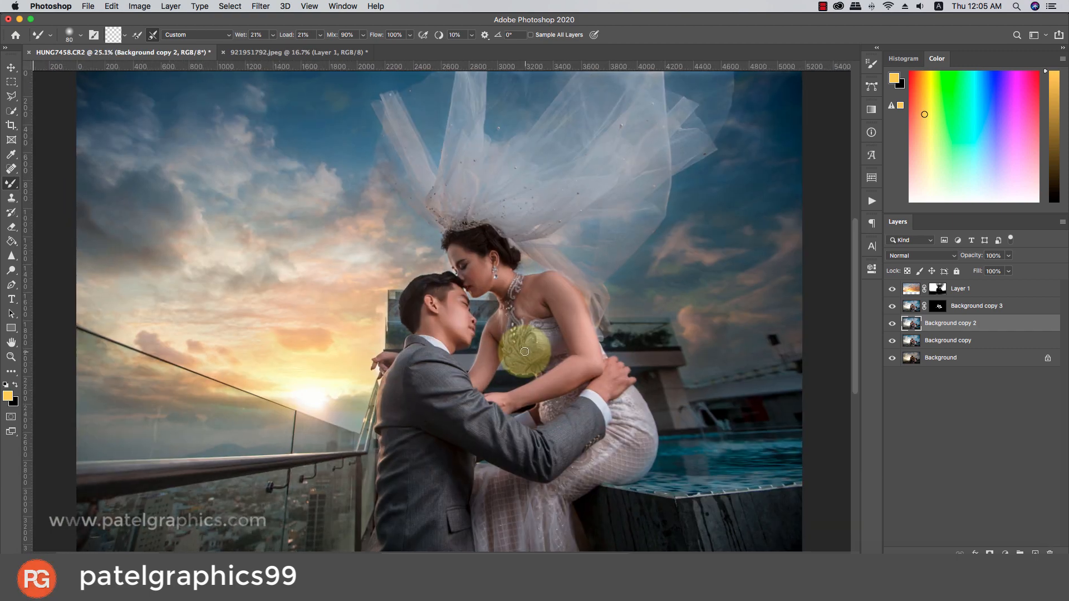
scroll(555, 308, "up", 3)
left_click(614, 346)
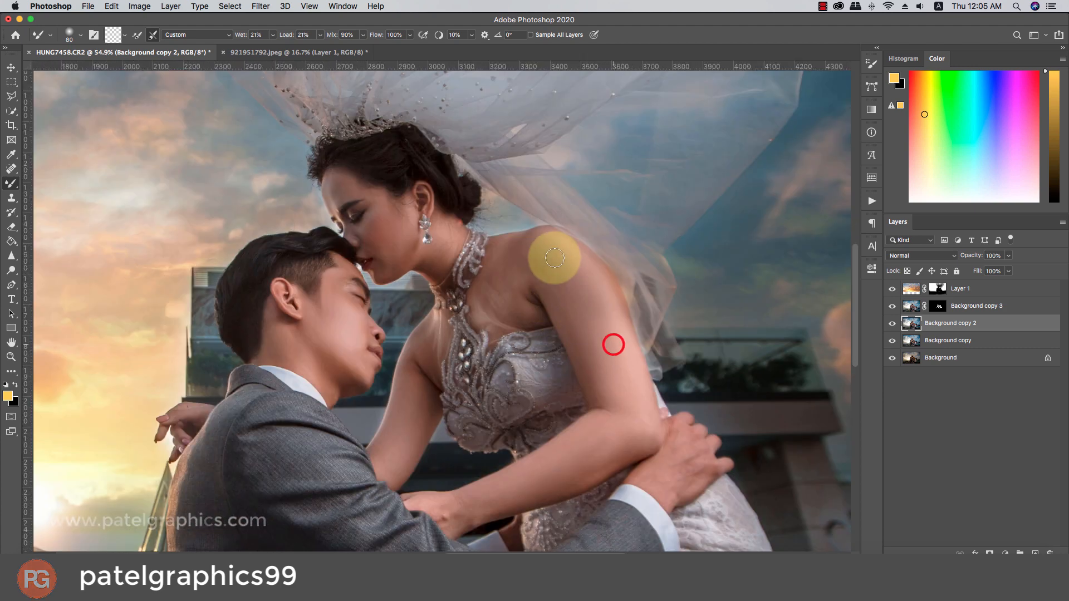
left_click(604, 337)
scroll(519, 246, "down", 5)
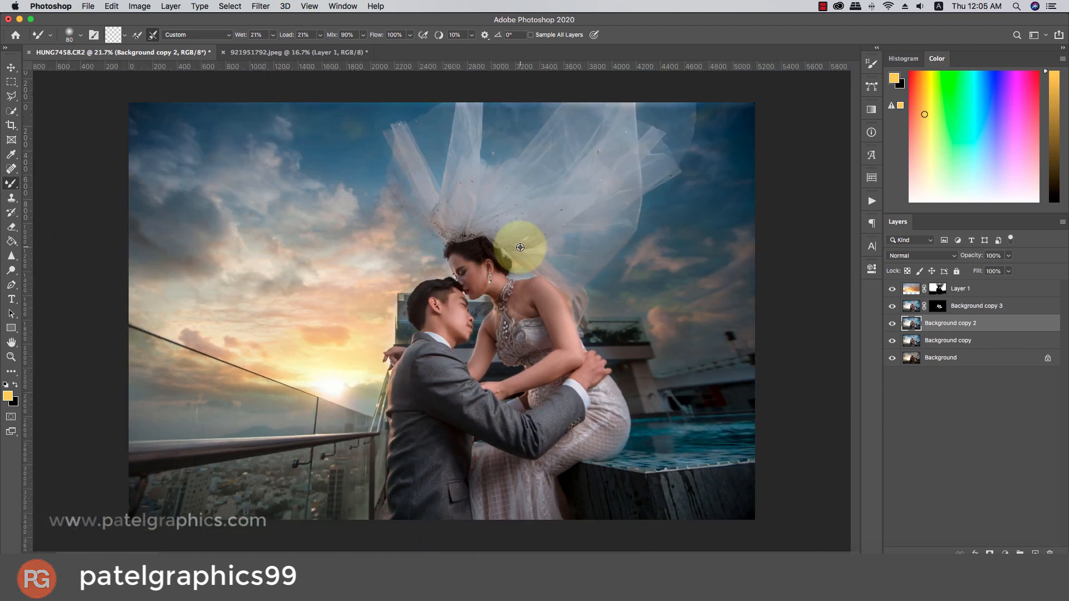
- Add a Color Lookup adjustment layer above Layer 1 using the 2Strip.look LUT and lower its opacity to 27%
left_click(972, 288)
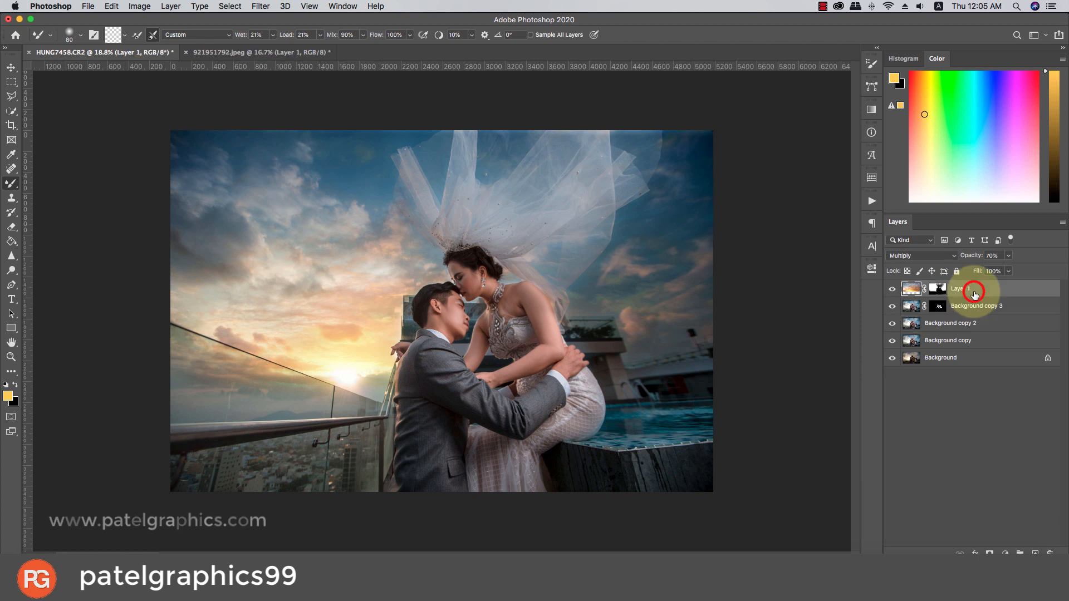
scroll(682, 305, "up", 2)
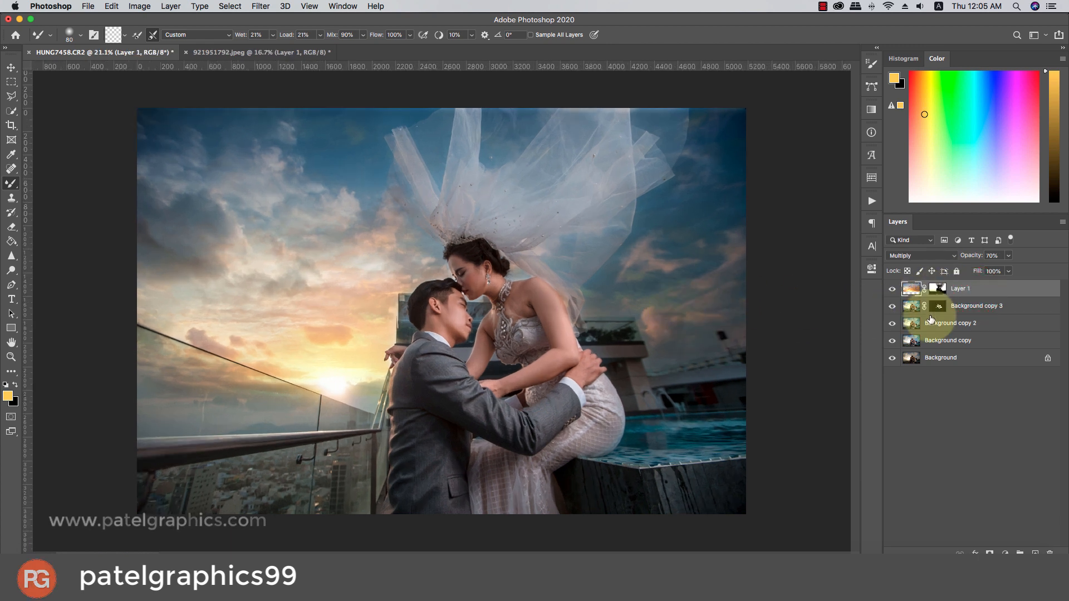
left_click(1005, 553)
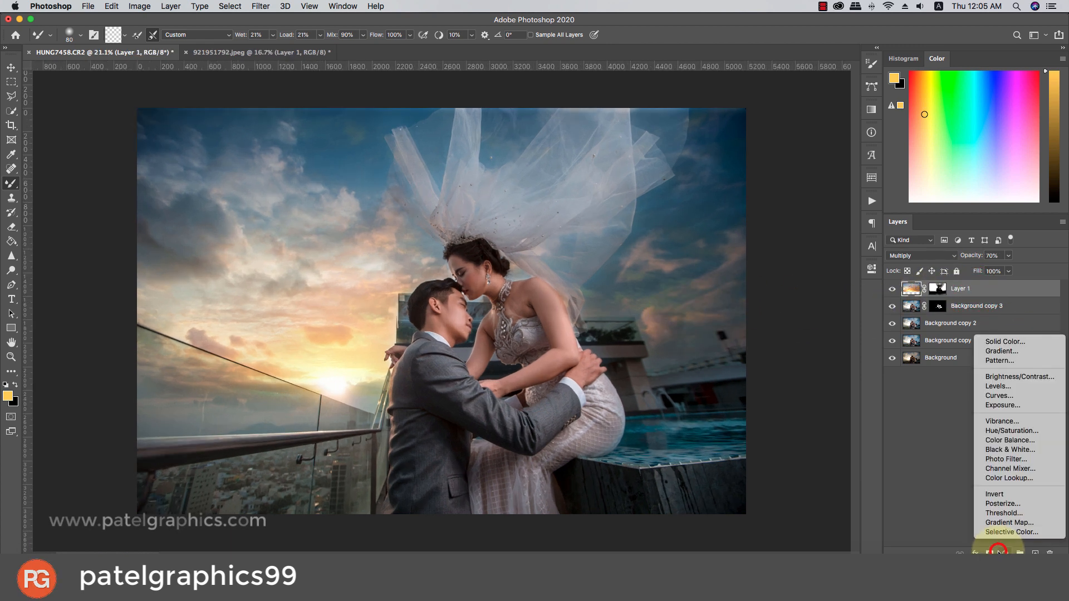
left_click(1002, 477)
left_click(775, 301)
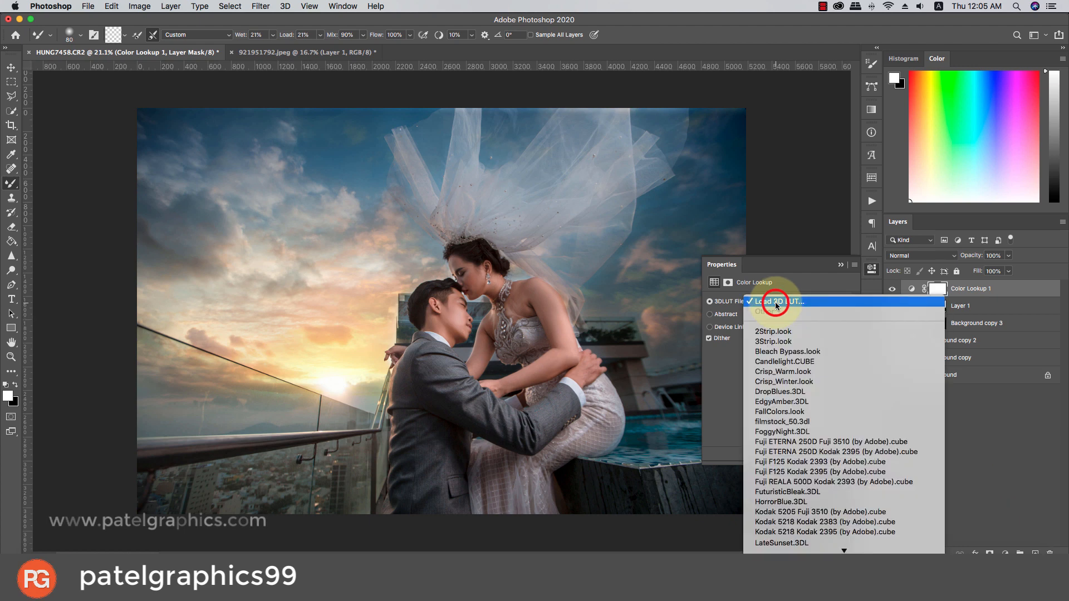
left_click(774, 332)
left_click(1007, 255)
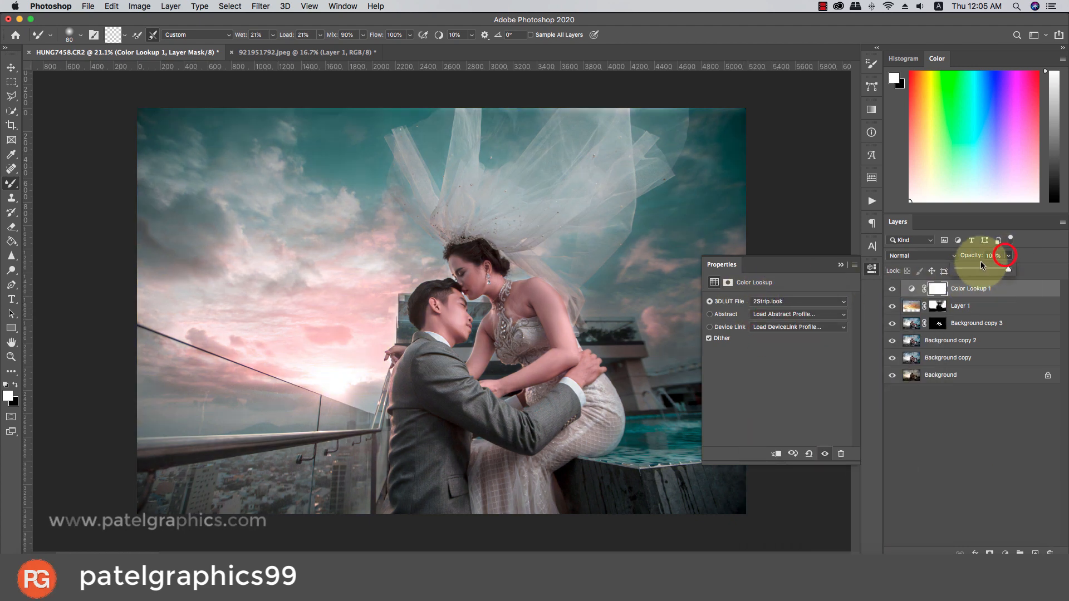
left_click_drag(956, 269, 955, 267)
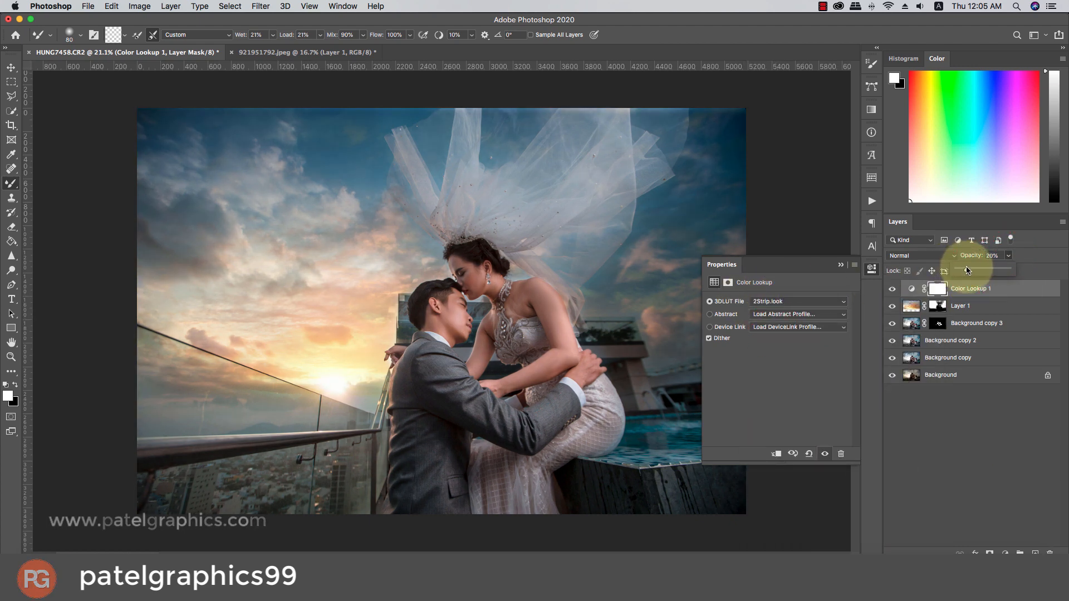
- Duplicate the Color Lookup adjustment layer
key("ctrl+j")
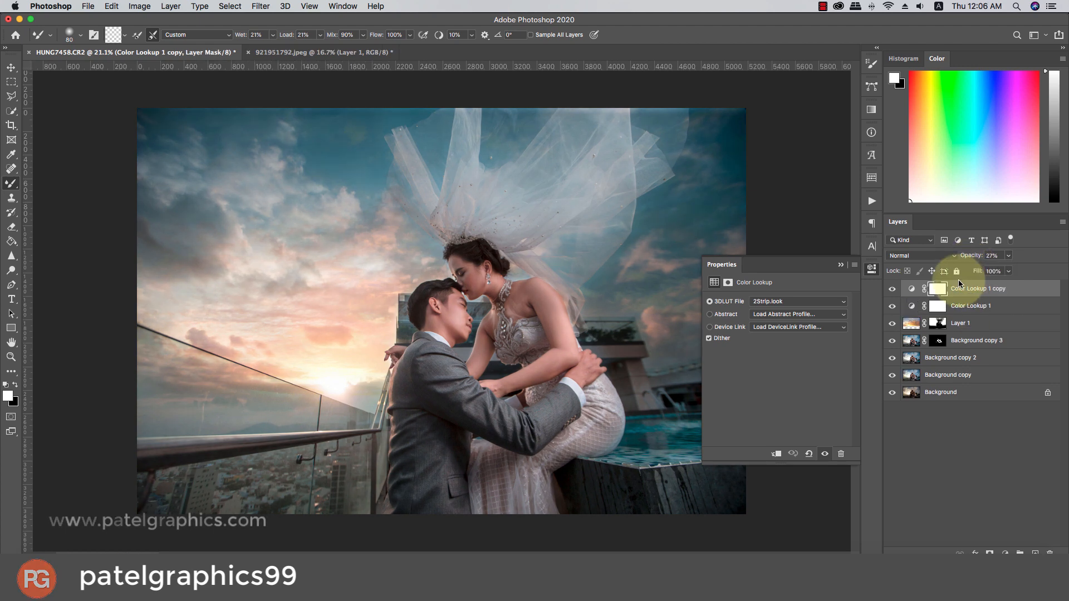
left_click(917, 256)
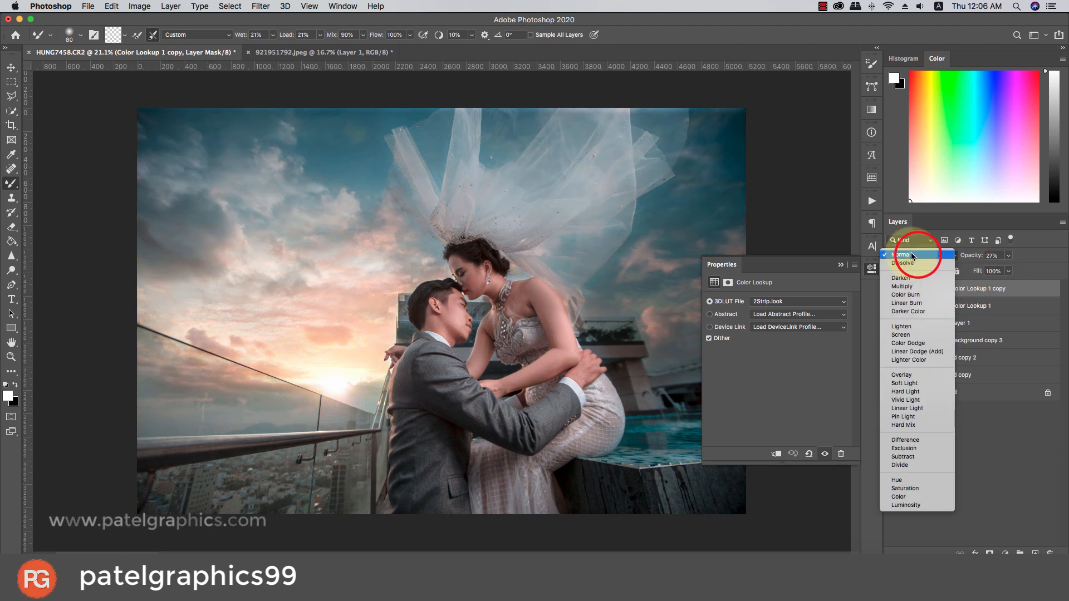
left_click(913, 255)
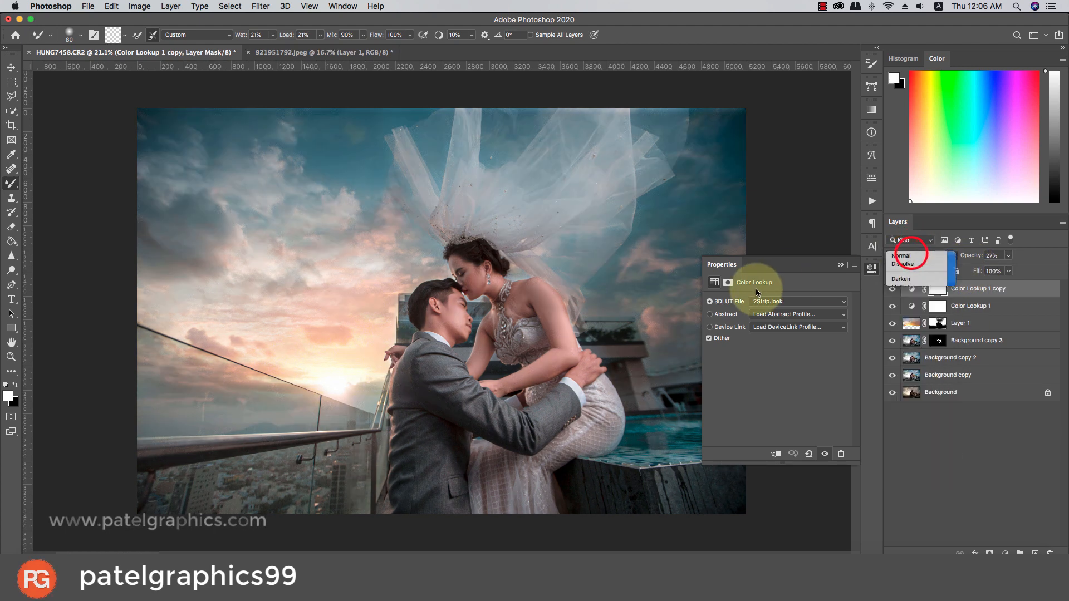
- Try the EdgyAmber, filmstock_50, FoggyNight and Fuji ETERNA 250D Fuji 3510 LUTs on the duplicated Color Lookup layer
left_click(764, 302)
left_click(774, 373)
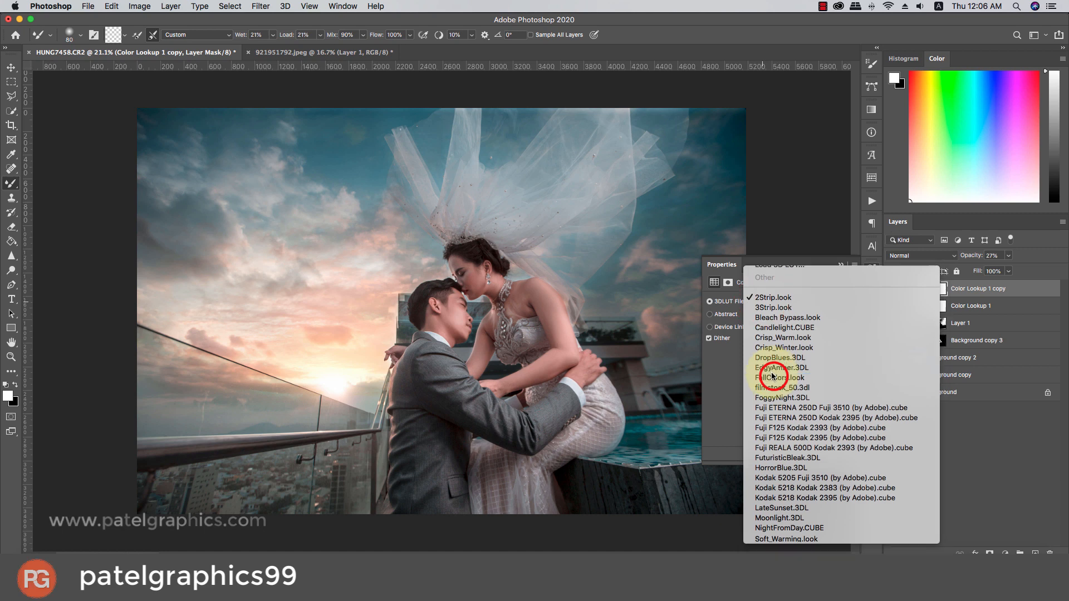
left_click(769, 301)
left_click(771, 312)
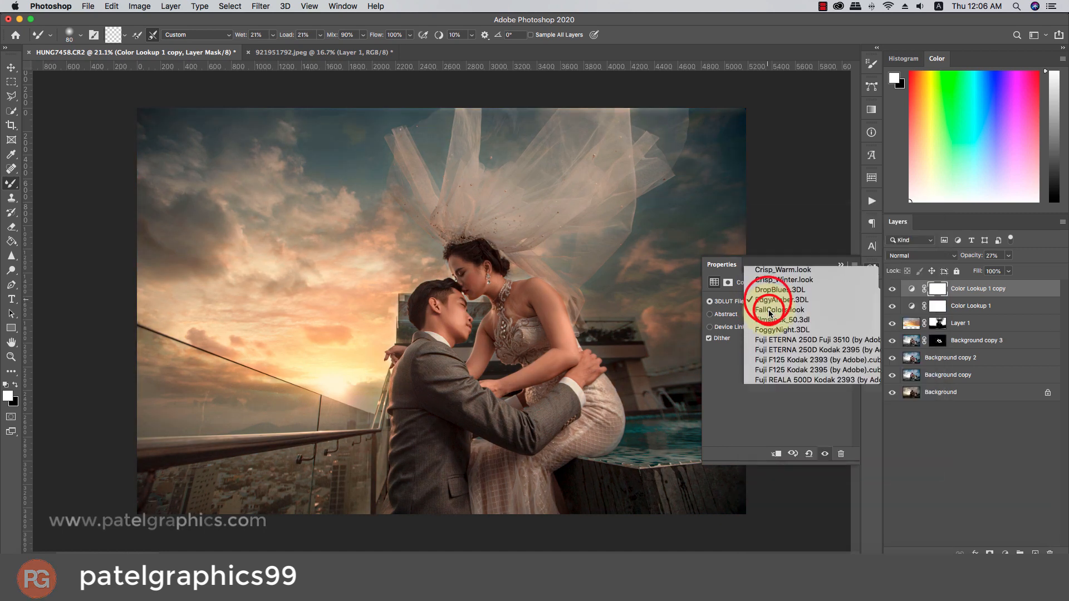
left_click(772, 302)
left_click(772, 312)
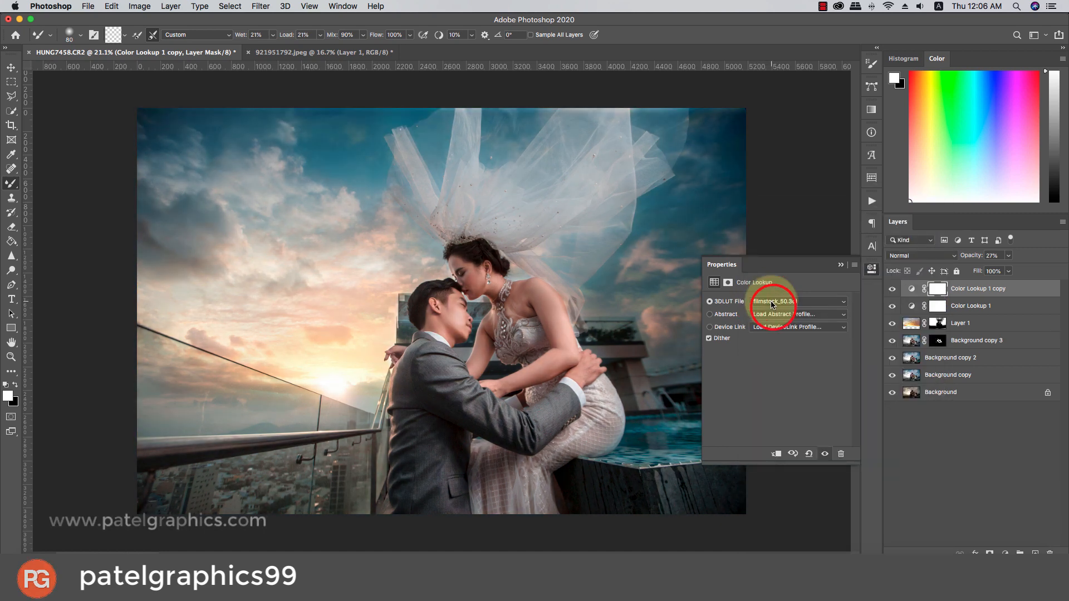
left_click(771, 303)
left_click(774, 311)
left_click(772, 301)
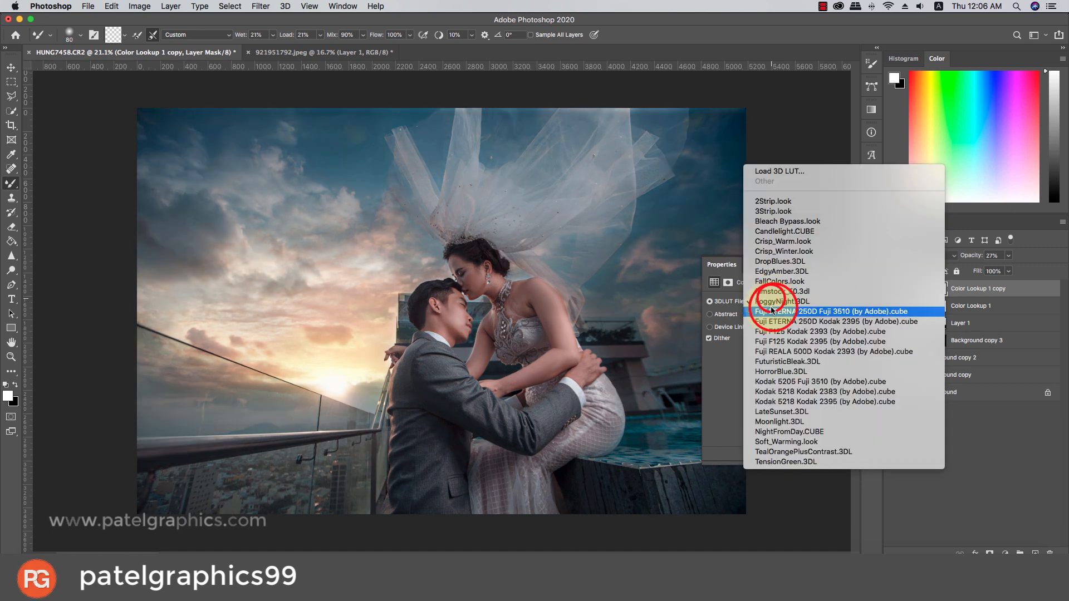
left_click(773, 305)
- Set the duplicated Color Lookup layer to the filmstock_50.3dl LUT and raise its opacity to 45%
left_click(774, 302)
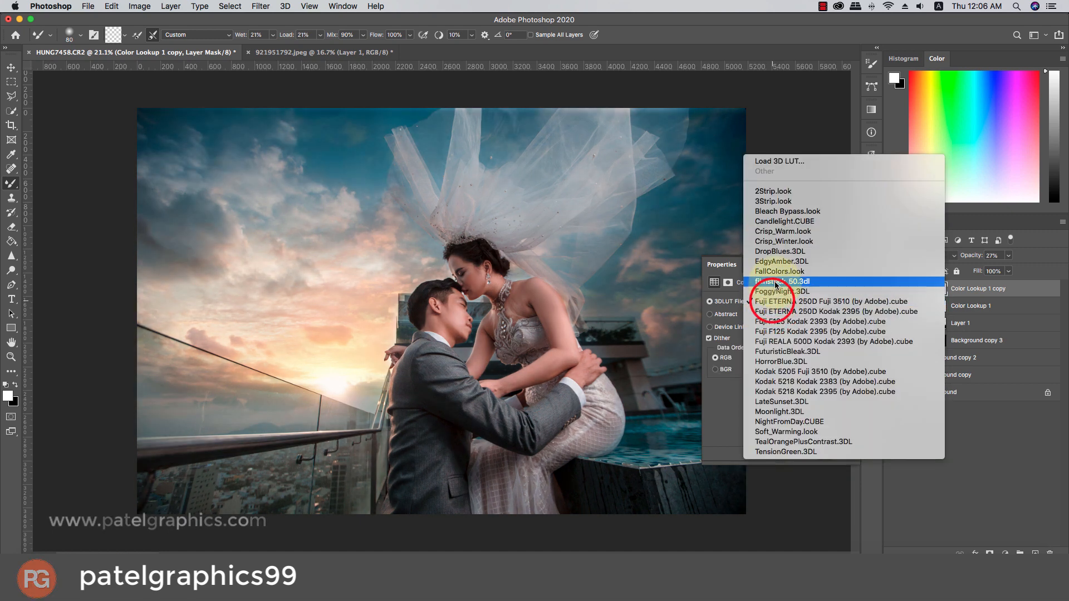
left_click(772, 283)
left_click(1007, 256)
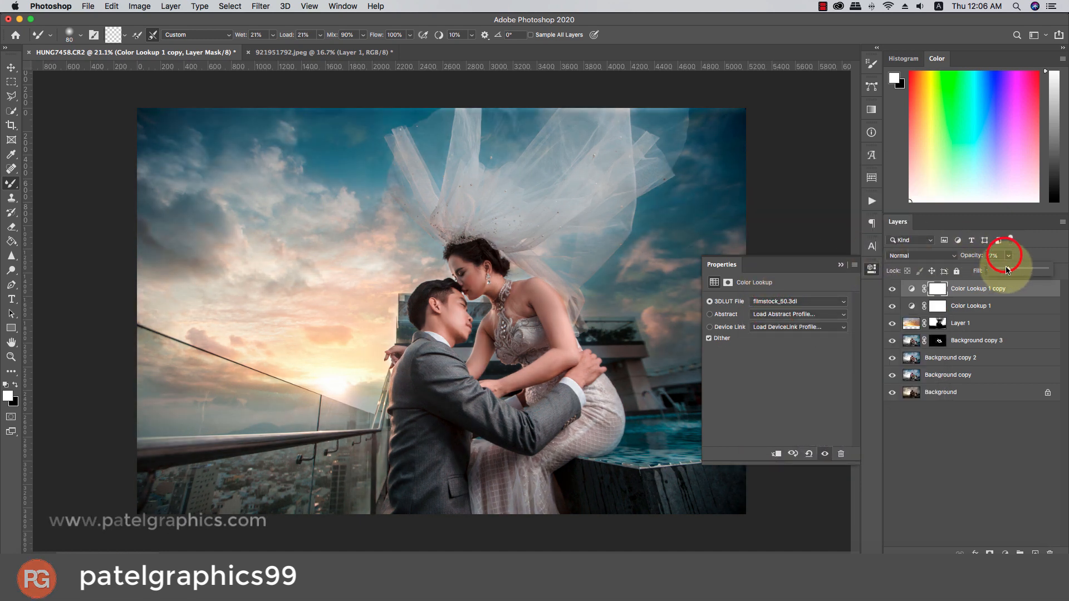
left_click_drag(1007, 270, 1016, 272)
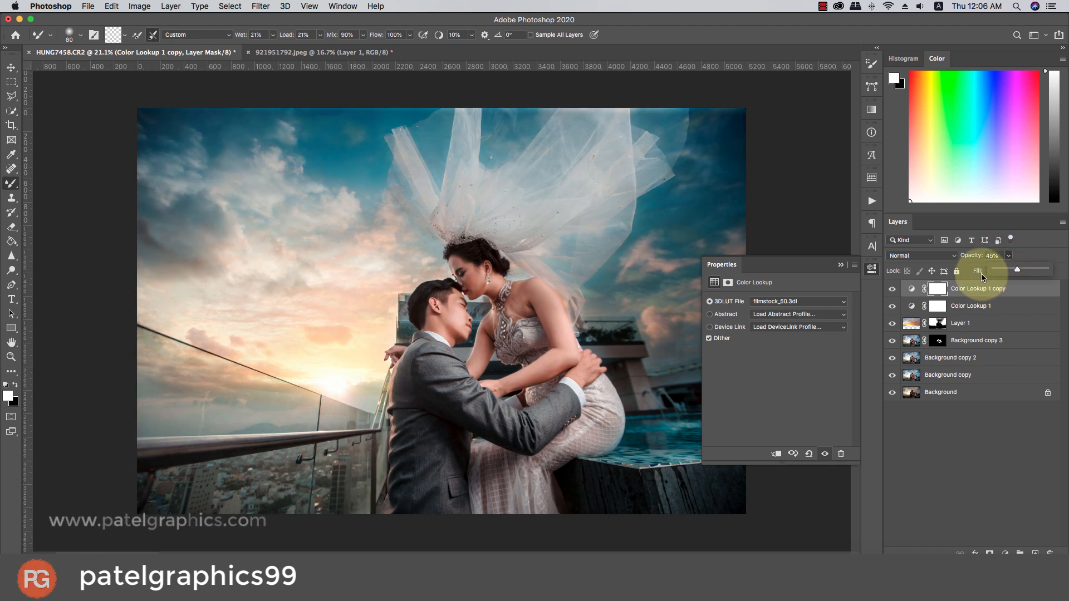
scroll(370, 284, "down", 3)
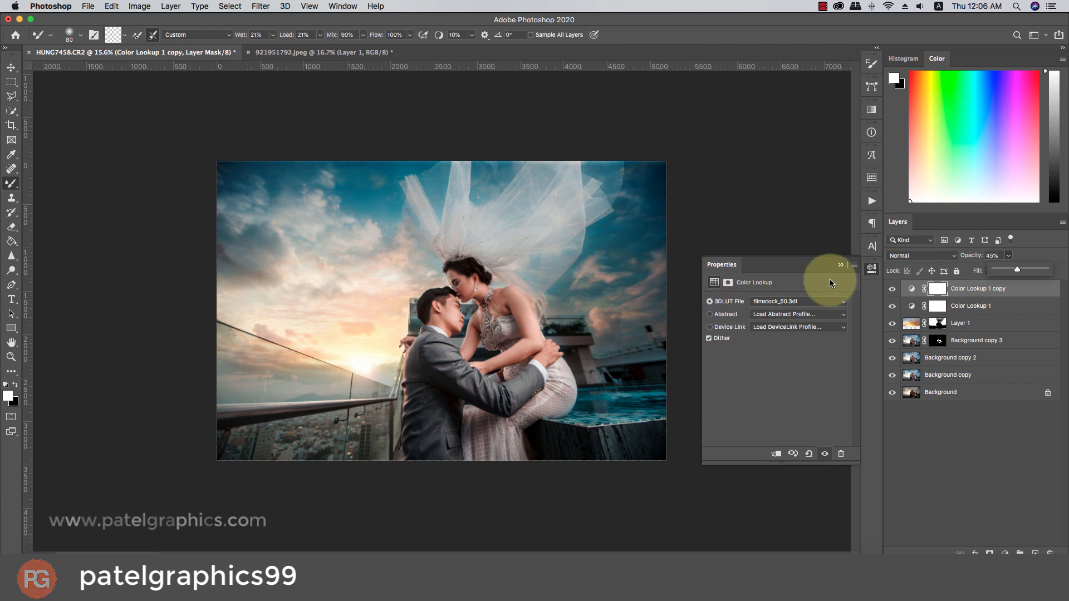
left_click(840, 266)
scroll(547, 327, "up", 2)
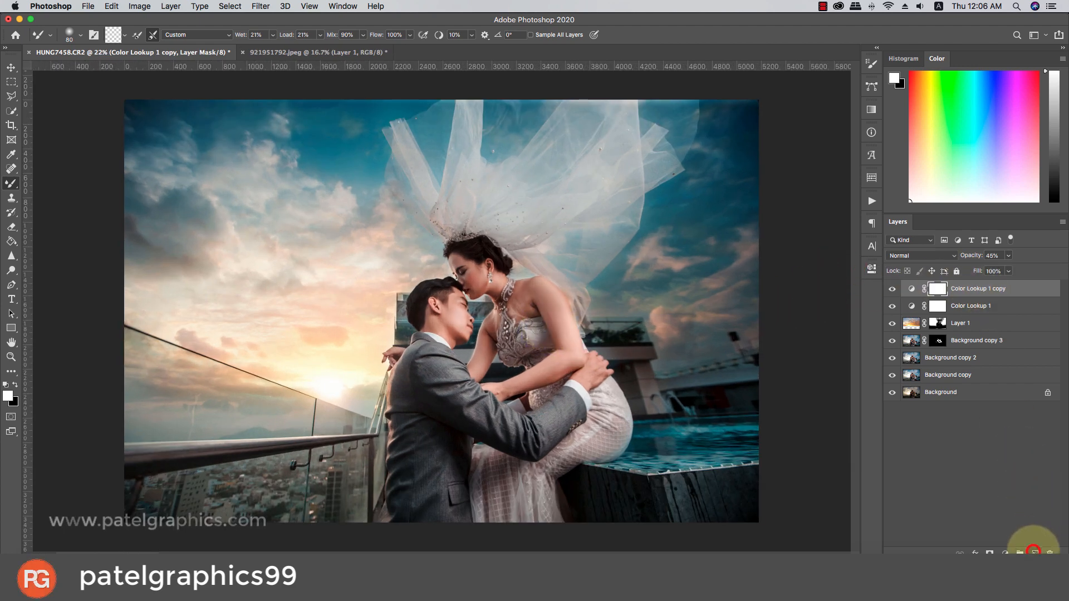
- Add a new layer on top and fill it with the merged image using Apply Image
left_click(1034, 551)
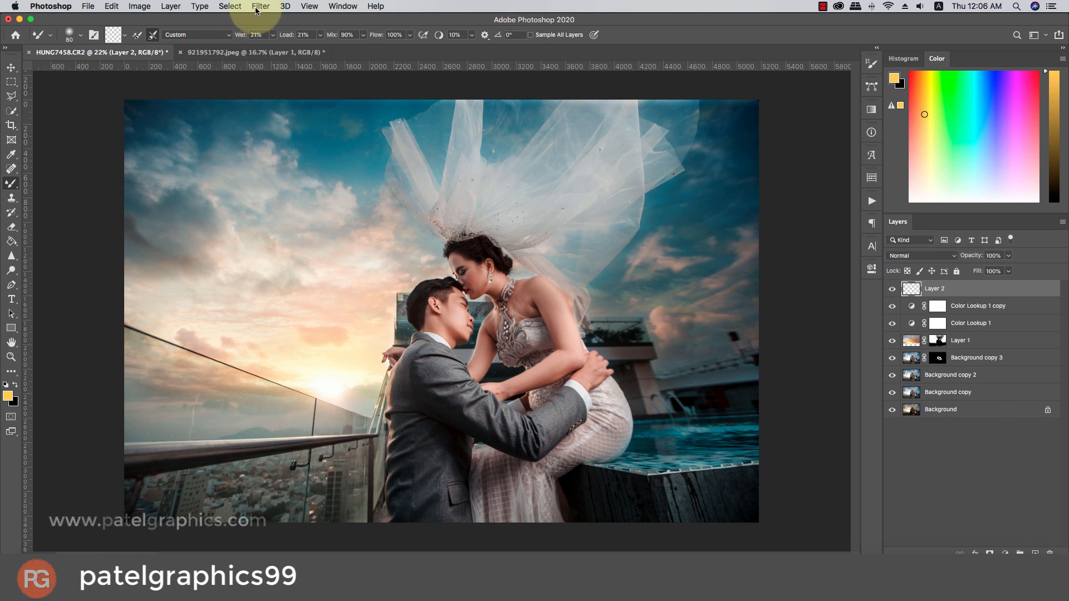
left_click(140, 6)
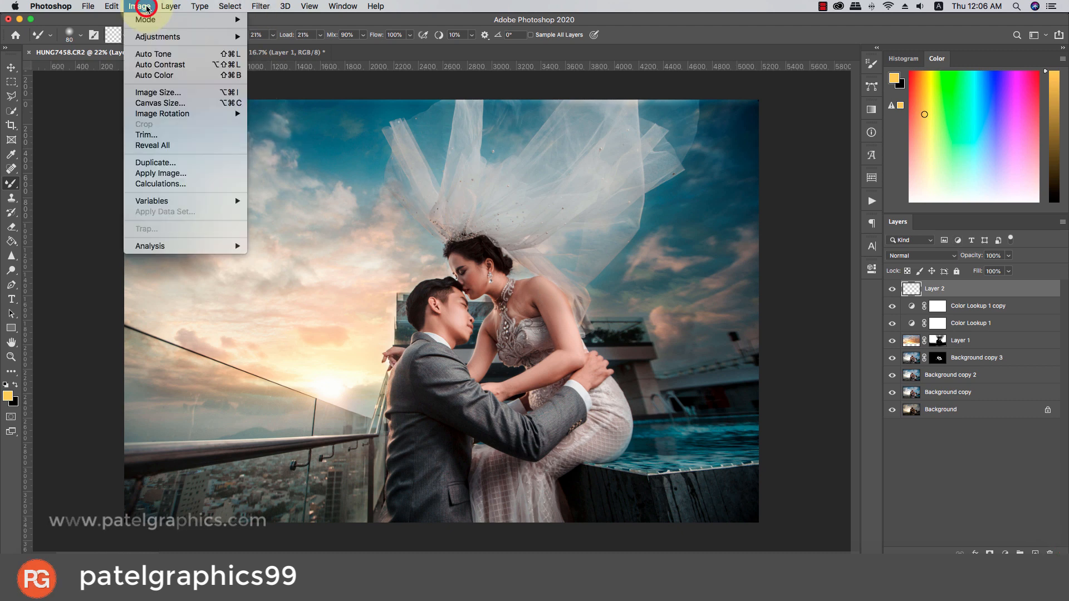
left_click(158, 173)
left_click(633, 166)
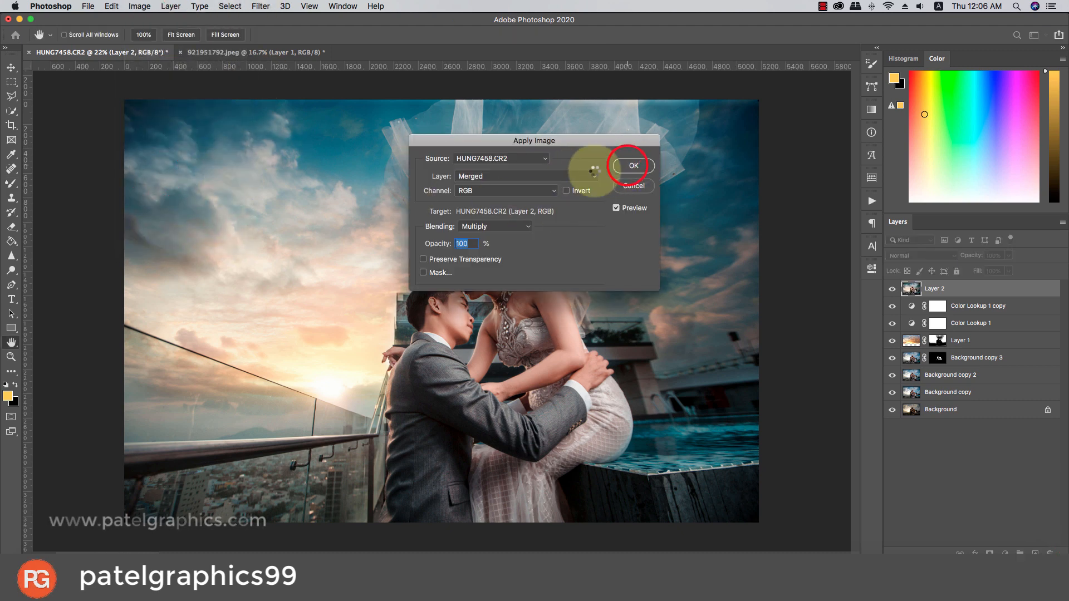
- Open the merged layer in the Camera Raw Filter and apply the Auto tone settings
left_click(267, 7)
left_click(269, 79)
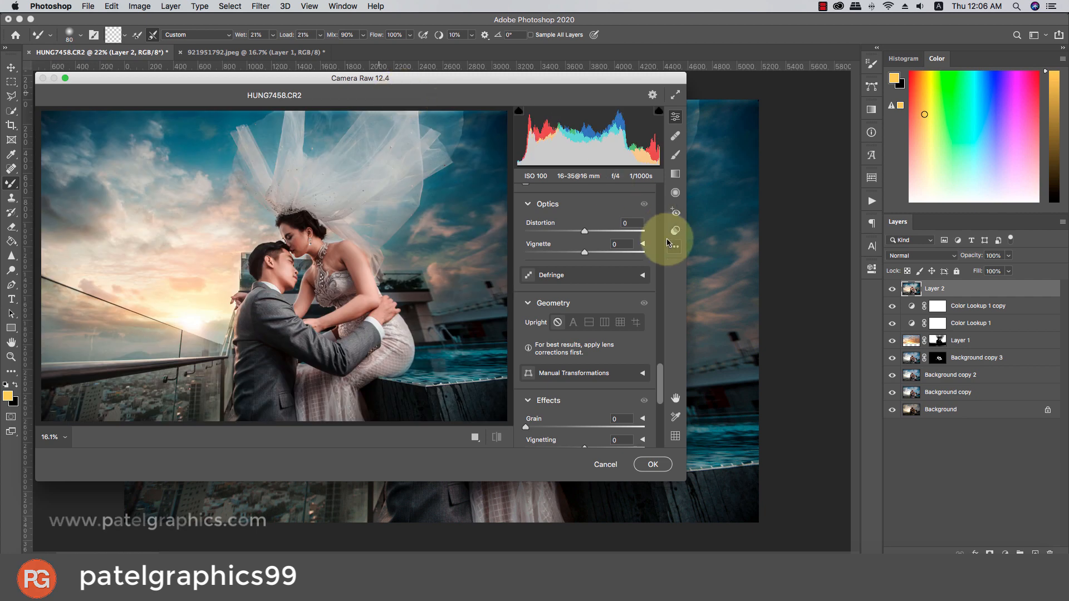
left_click_drag(662, 367, 664, 168)
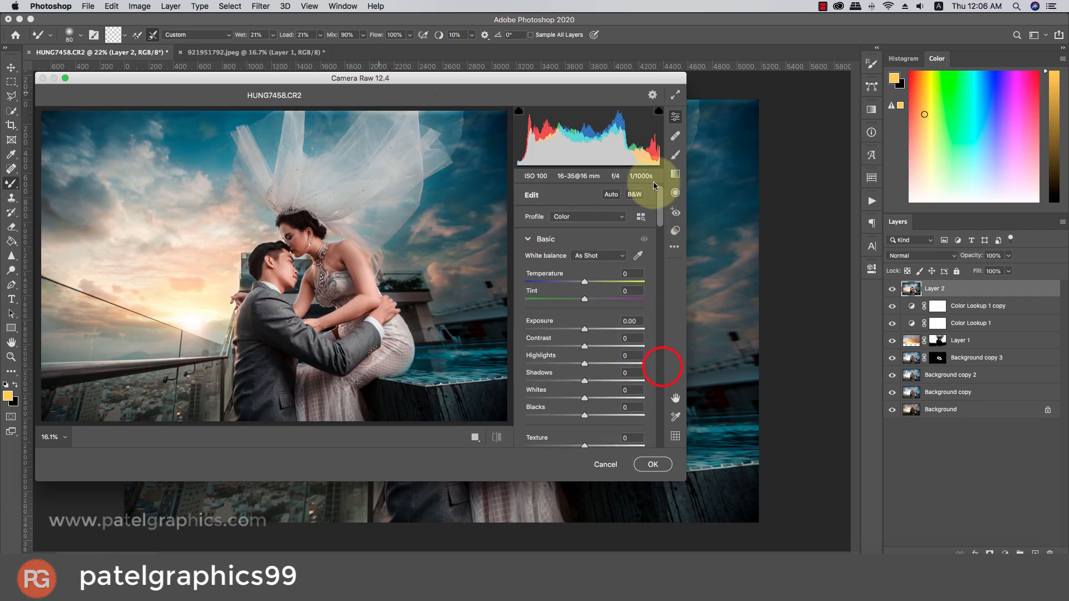
left_click(610, 196)
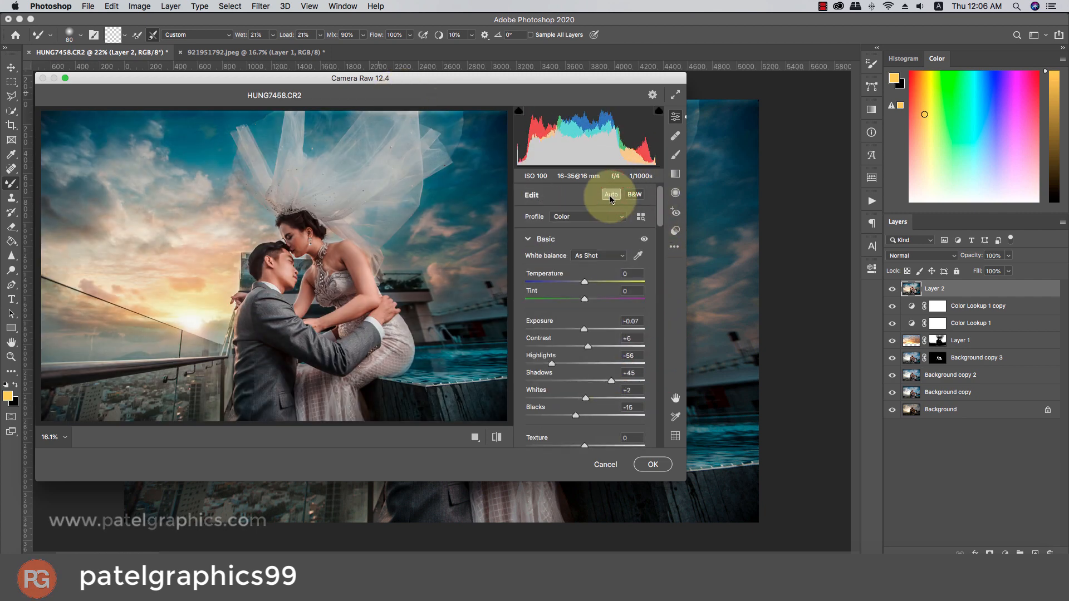
- Set the Reds saturation to -43, fine-tune the basic adjustments with Clarity at +9, and apply the Camera Raw Filter
left_click_drag(659, 212, 637, 317)
left_click(575, 280)
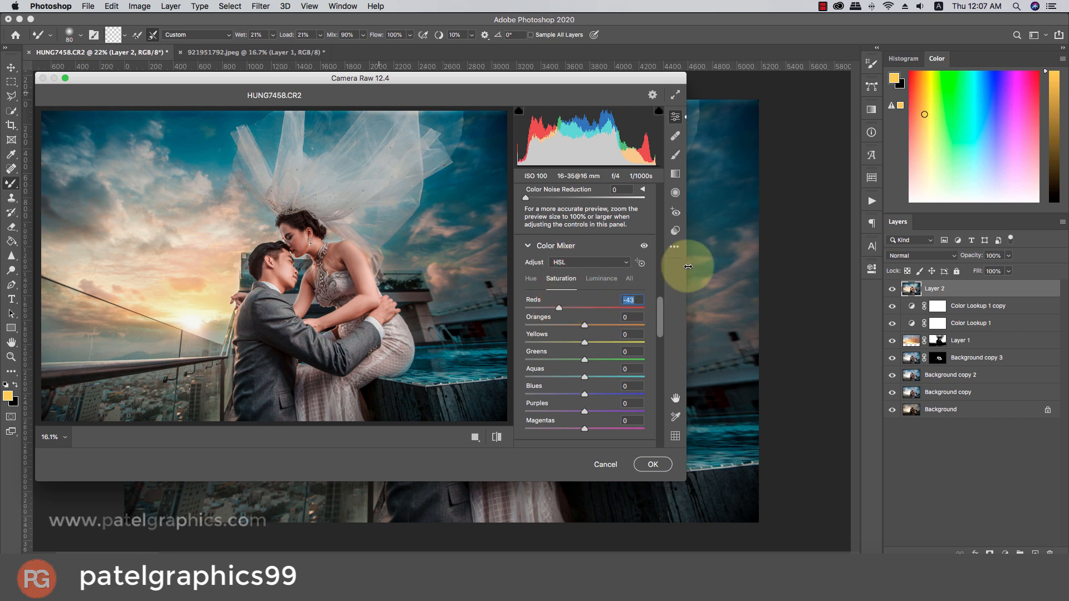
left_click_drag(661, 309, 661, 230)
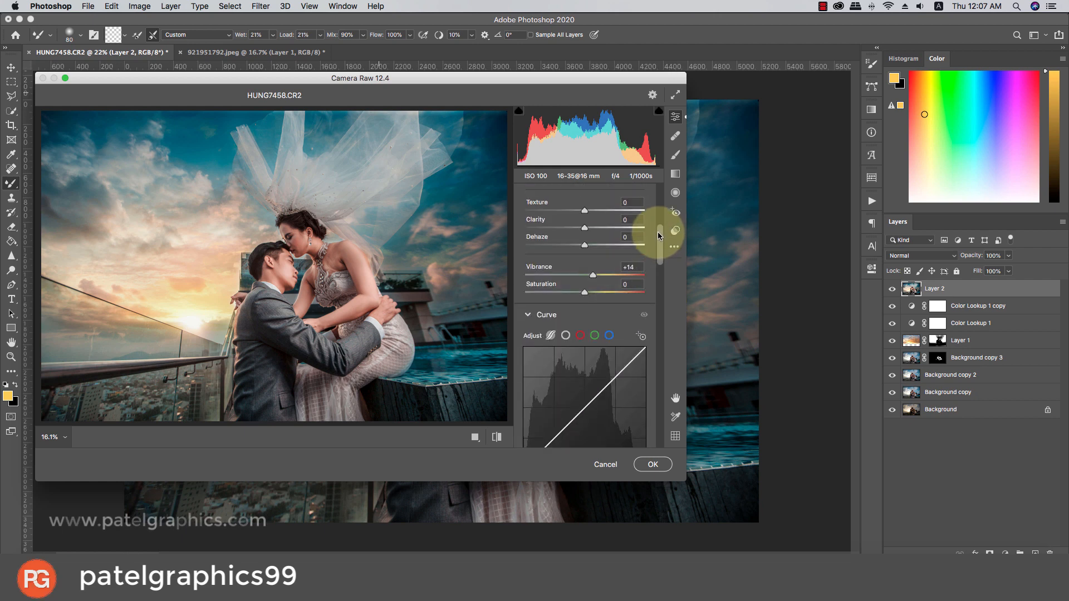
left_click(591, 230)
scroll(592, 231, "up", 10)
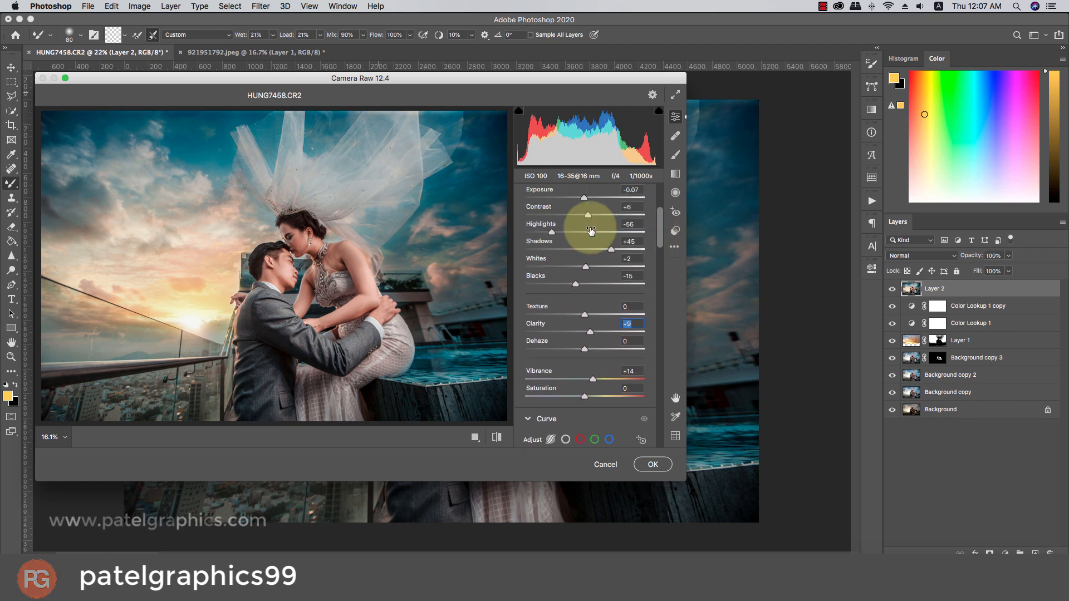
scroll(591, 228, "up", 2)
left_click_drag(587, 228, 581, 226)
left_click(636, 463)
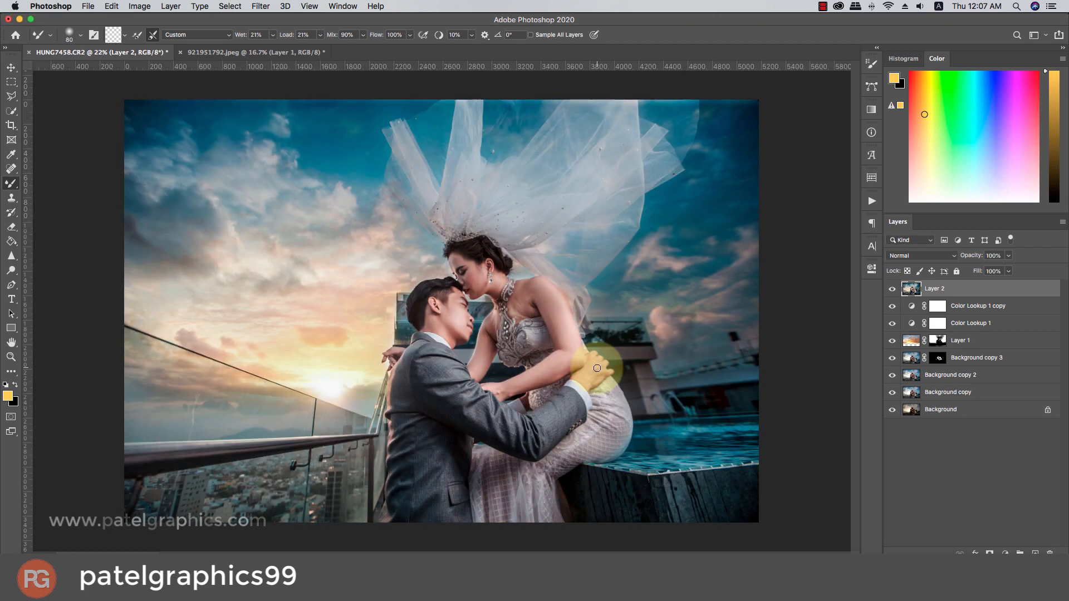
- Group all layers above Background, from Background copy up to Layer 2
left_click(974, 391, "shift")
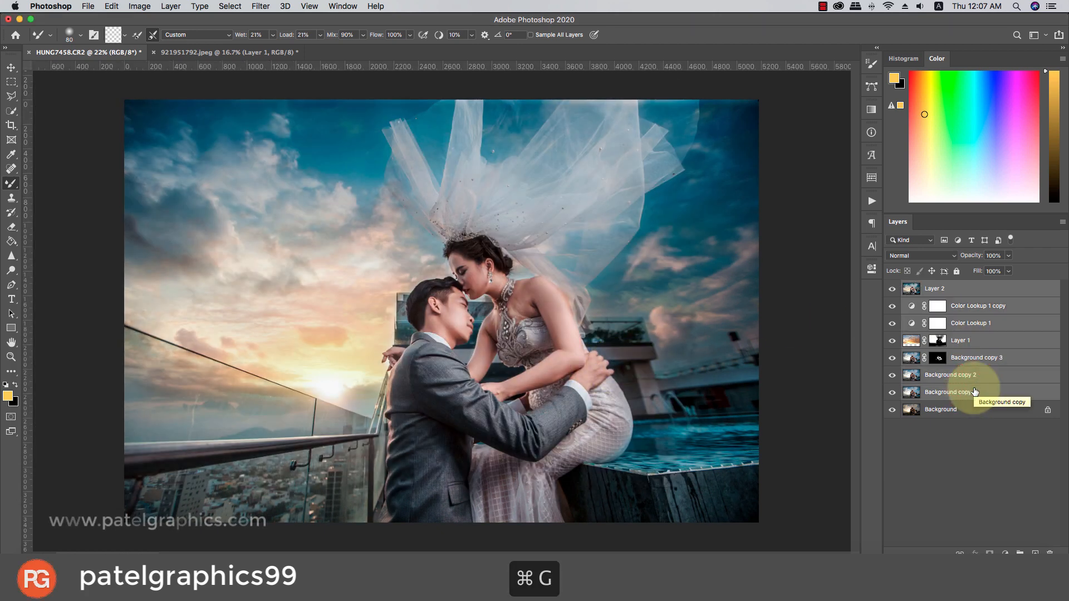
key("super+g")
scroll(657, 315, "down", 1)
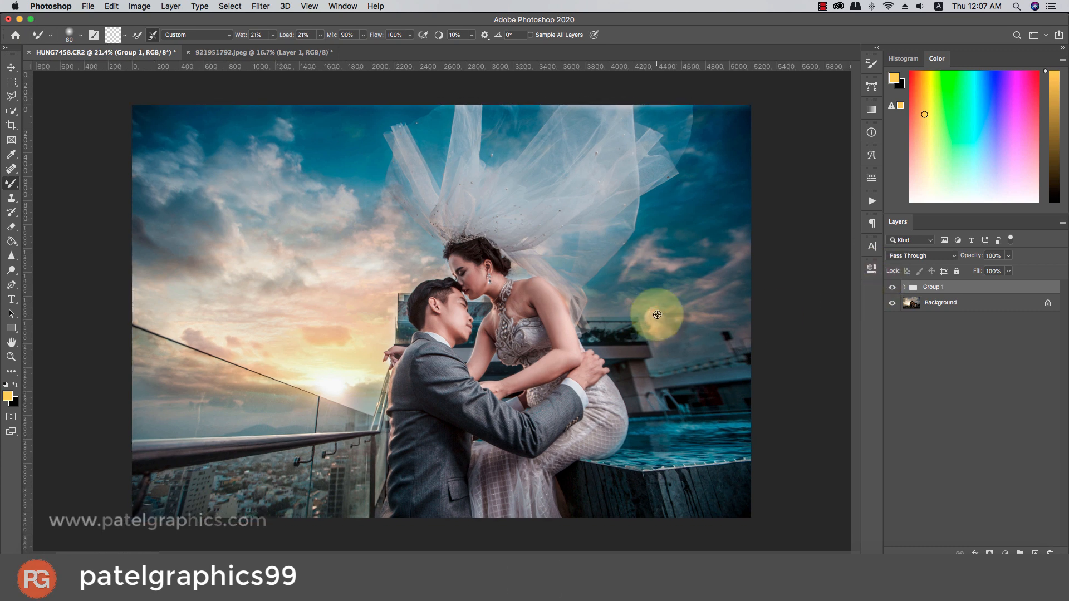
- Toggle the visibility of the layer group to compare the edited photo with the original
scroll(657, 315, "up", 3)
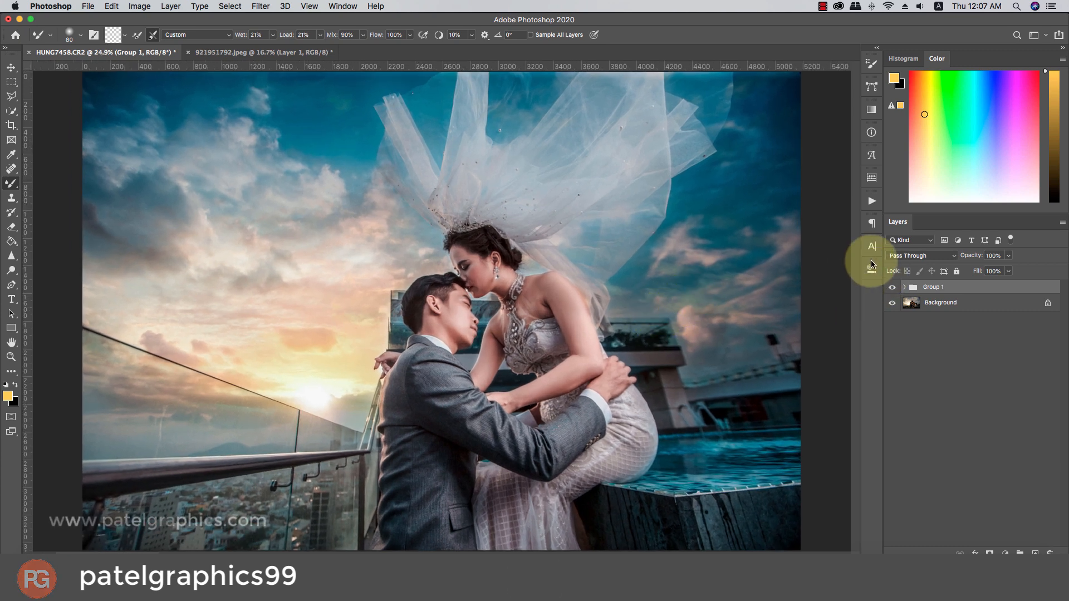
left_click(894, 288)
left_click(895, 288)
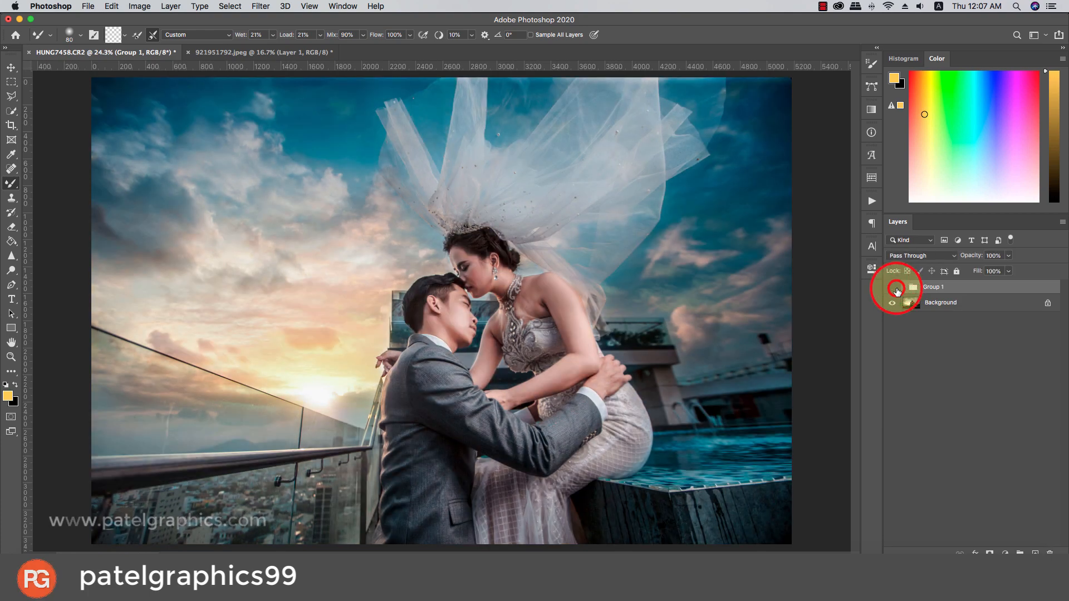
left_click(894, 288)
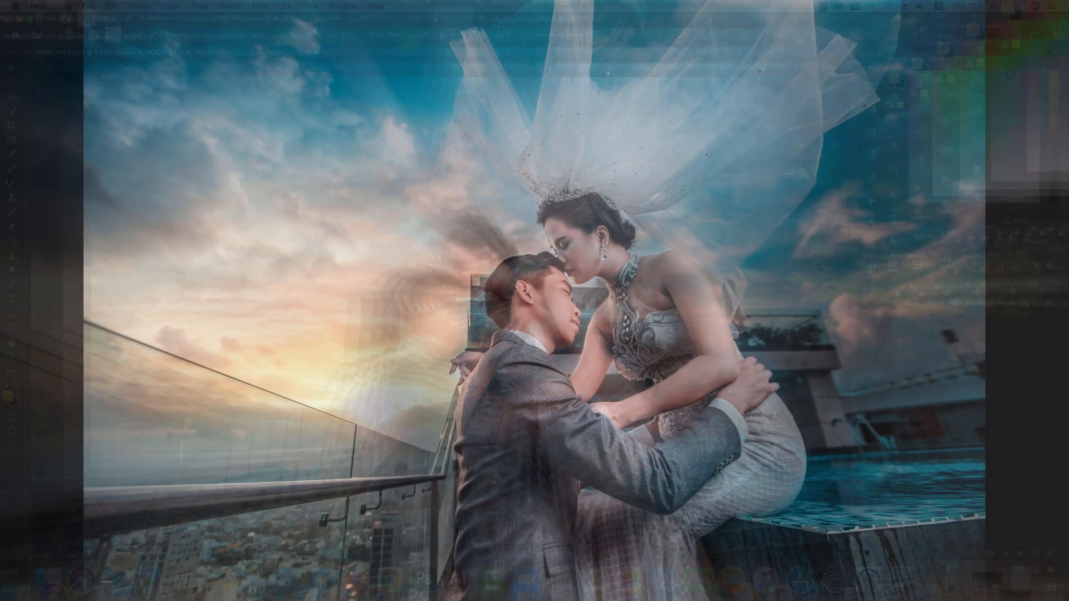